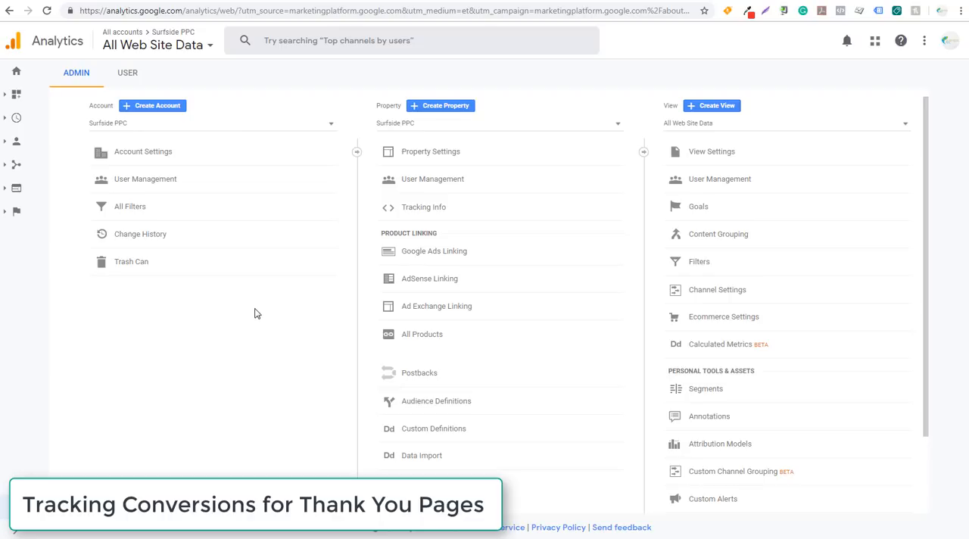
Check the Surfside PPC link group under Google Ads Linking in Analytics, and view the linked accounts in Google Ads
left_click(417, 260)
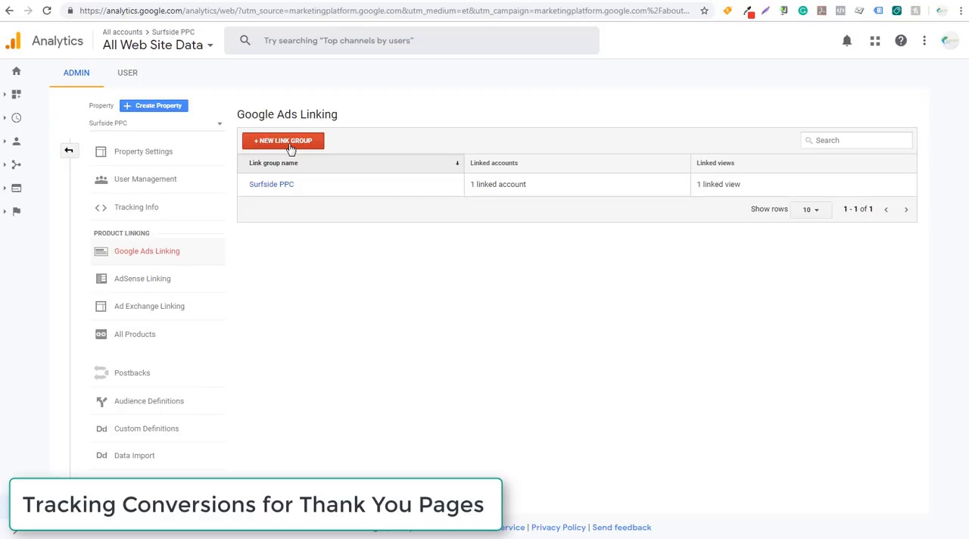
left_click(277, 186)
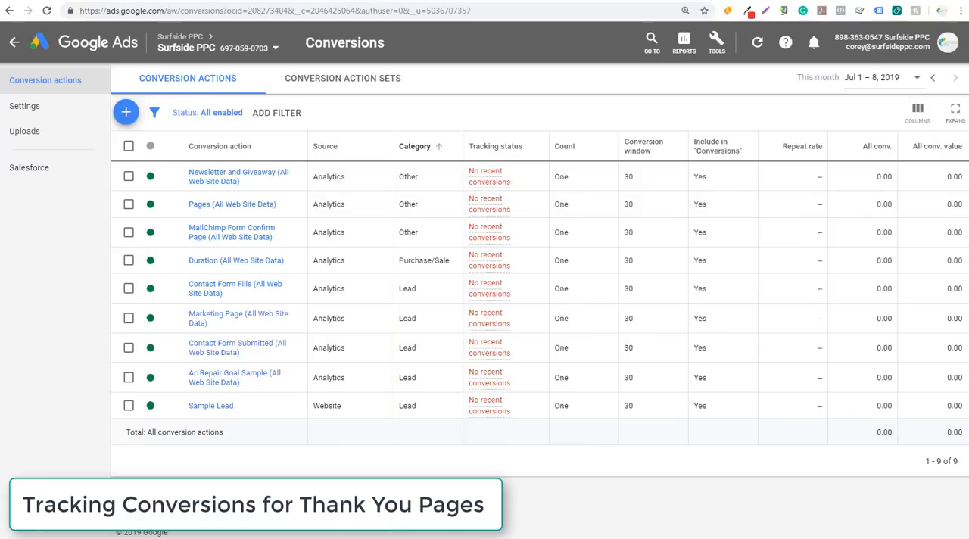
left_click(716, 42)
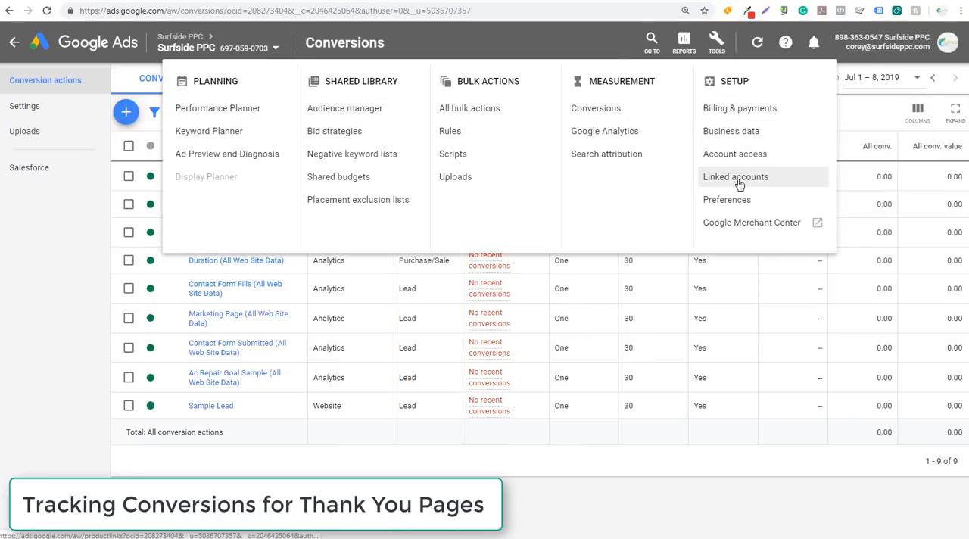
left_click(708, 185)
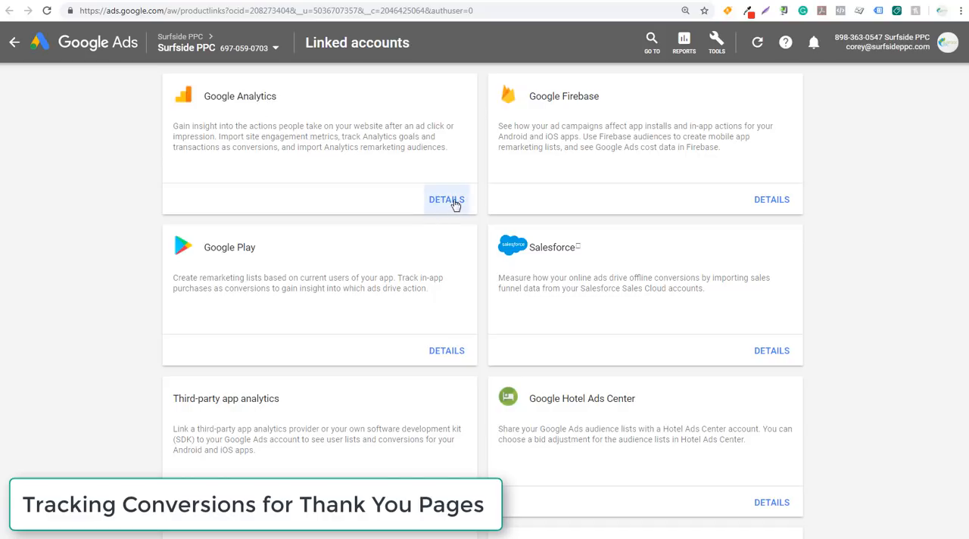
left_click(347, 88)
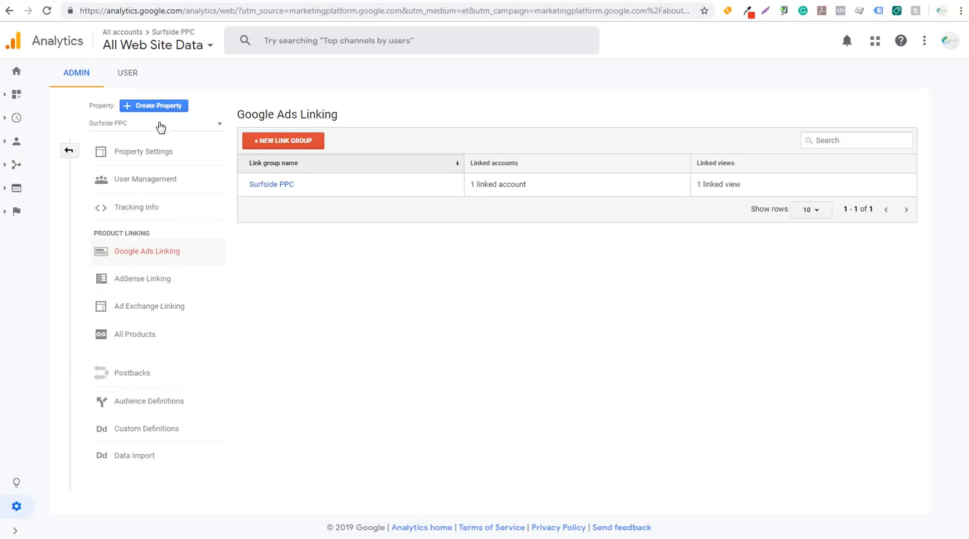
Open the property's Tracking Code page in Analytics and select the entire Global Site Tag snippet for copying
left_click(69, 150)
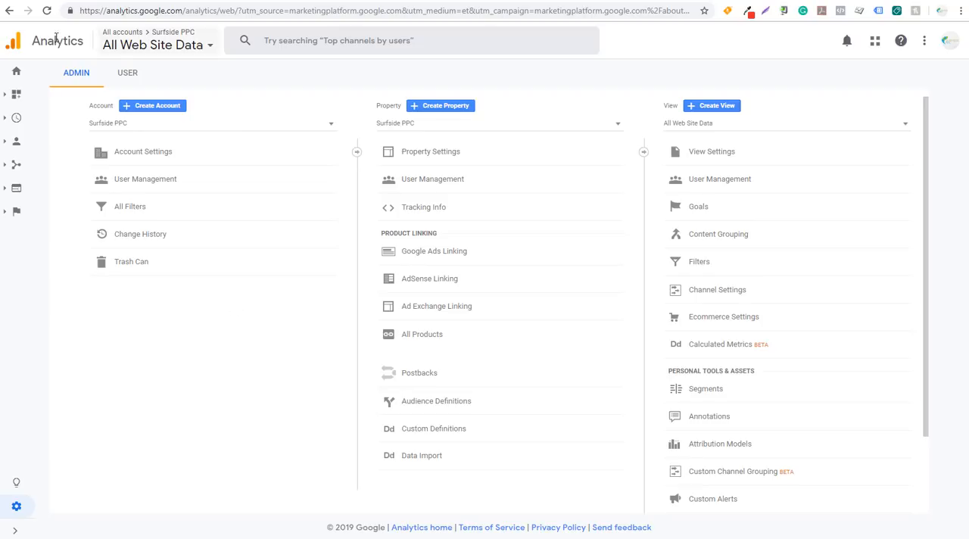
left_click(14, 530)
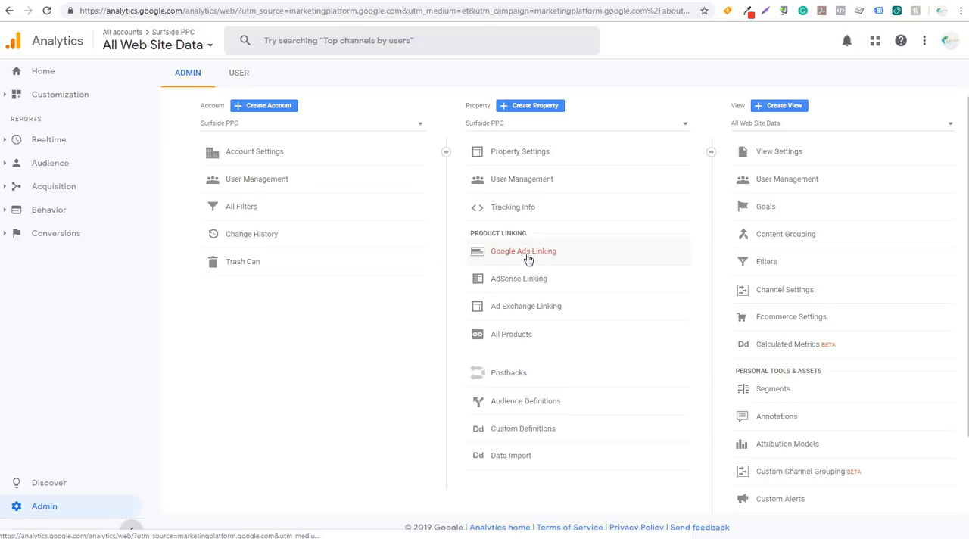
left_click(514, 211)
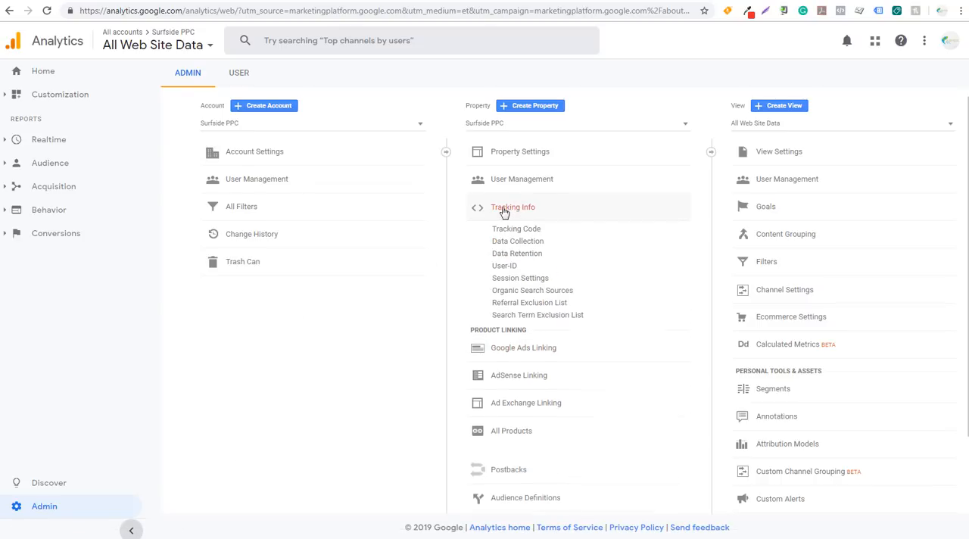
left_click(519, 229)
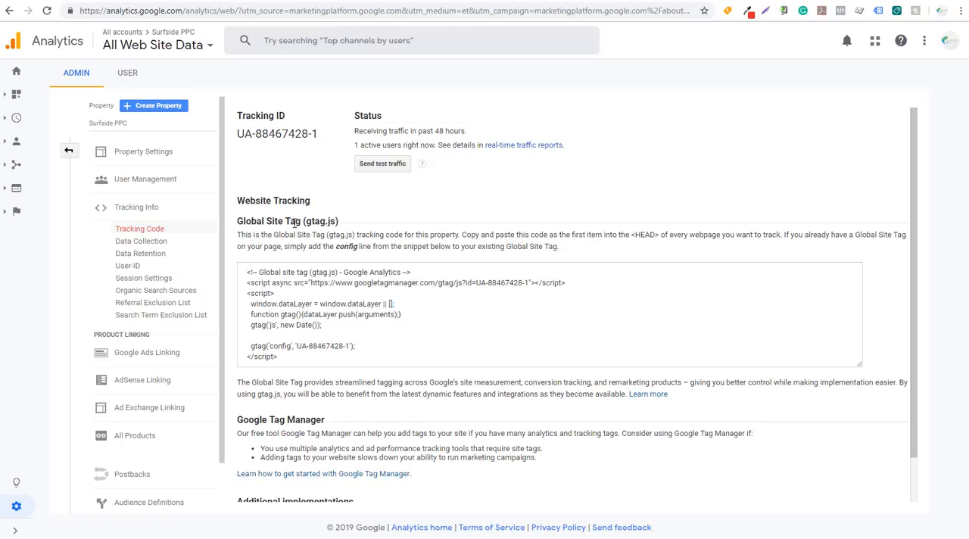
left_click(325, 349)
key("ctrl+a")
key("ctrl+c")
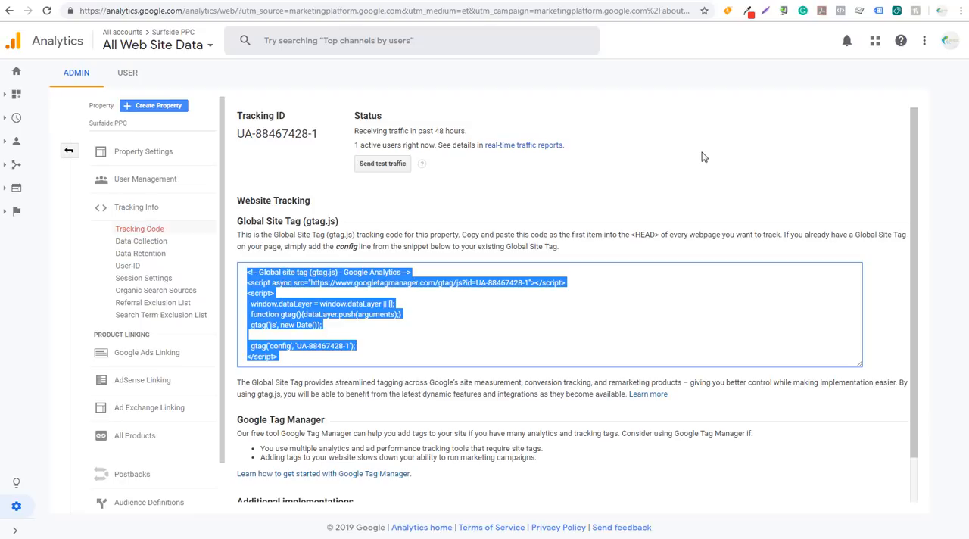
Switch to WordPress's Insert Headers and Footers settings and paste the Global Site Tag snippet above all existing header scripts
key("alt+Tab")
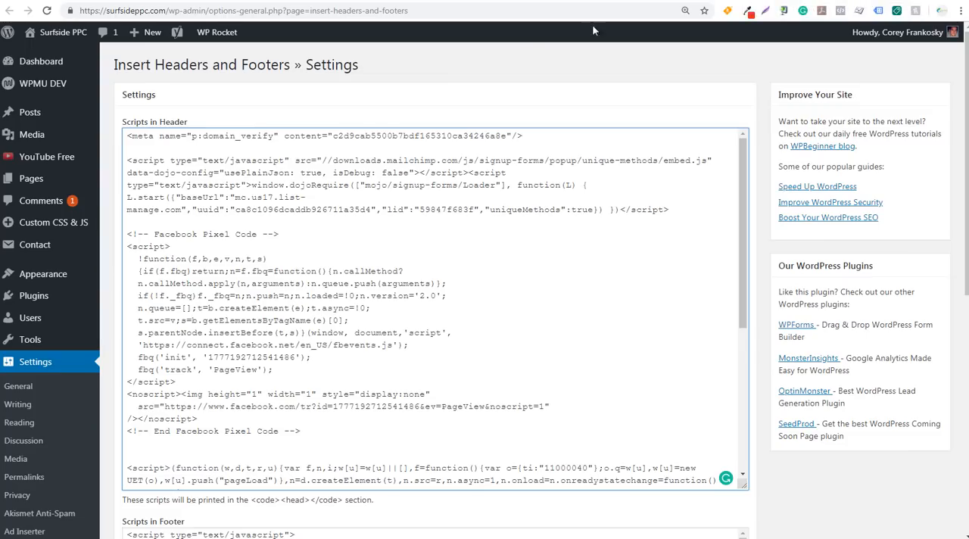
left_click_drag(114, 65, 289, 70)
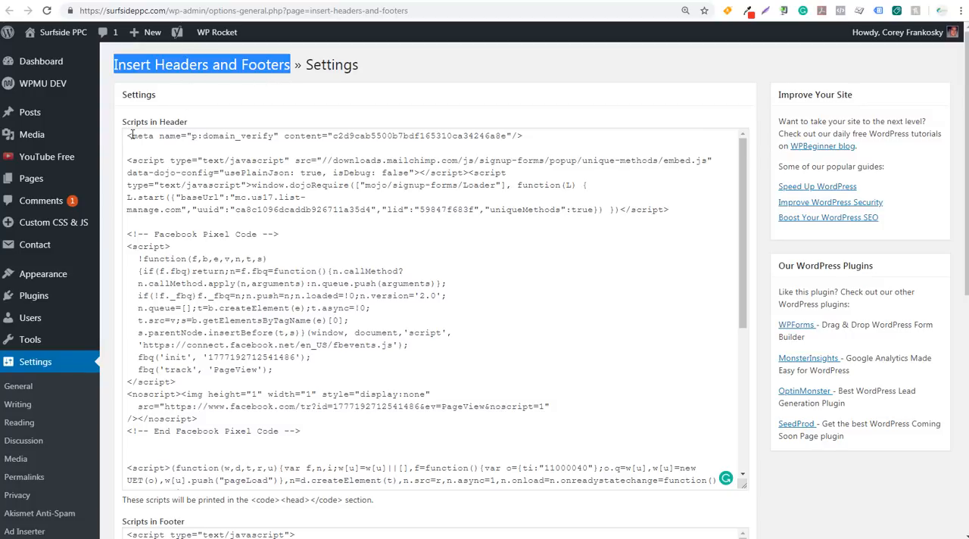
left_click(128, 136)
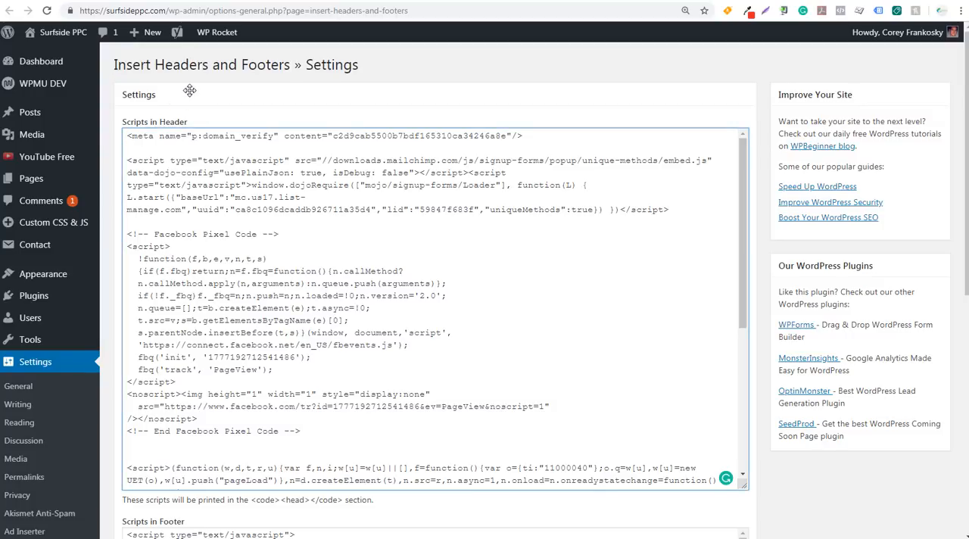
key("Return")
key("Return")
key("Up")
key("Up")
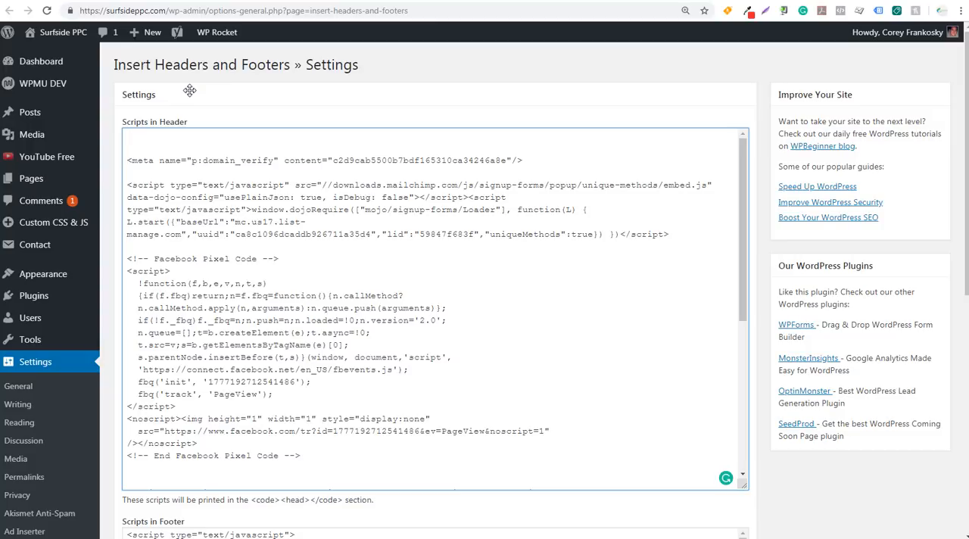
key("ctrl+v")
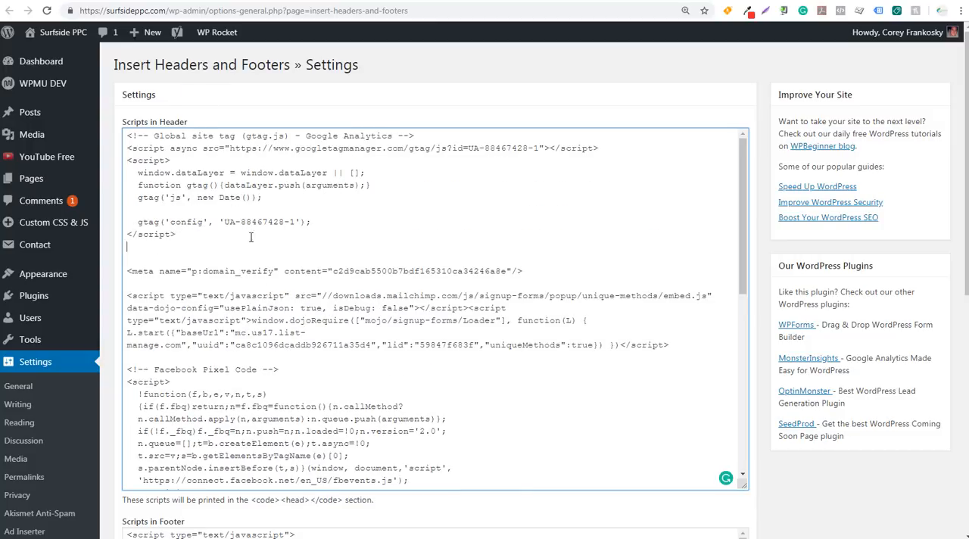
scroll(171, 324, "down", 5)
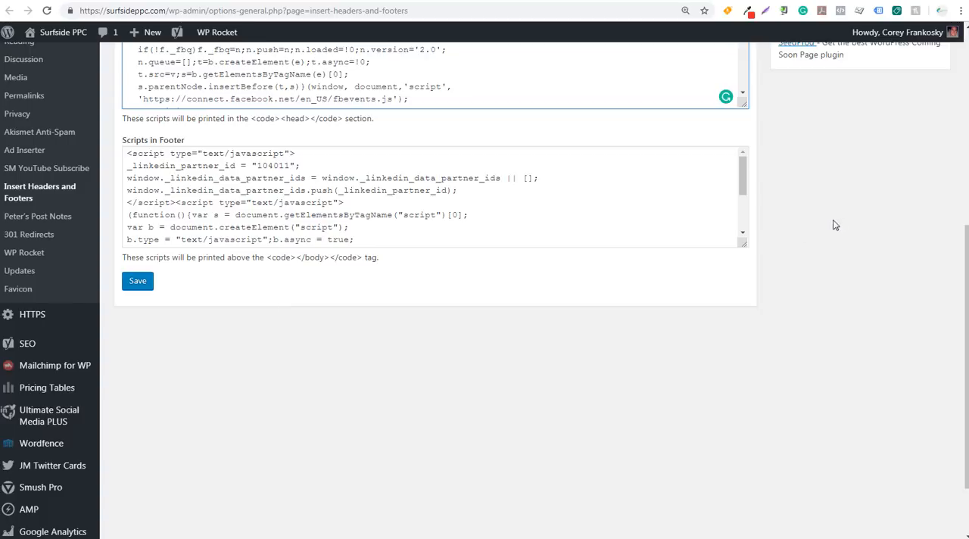
scroll(833, 235, "up", 3)
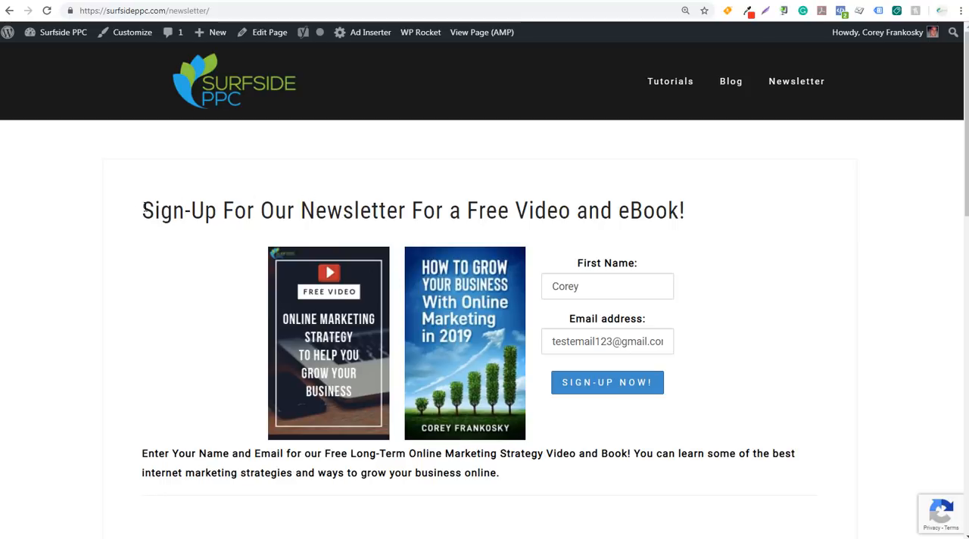
Review the newsletter sign-up page and its related YouTube tutorial, and submit the pre-filled sign-up form
left_click_drag(142, 210, 403, 217)
left_click(428, 218)
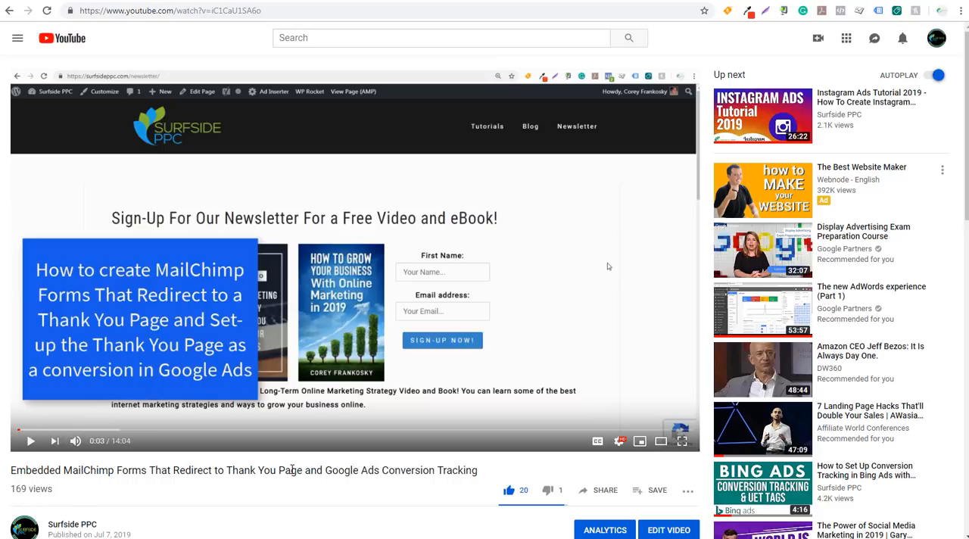
left_click(422, 3)
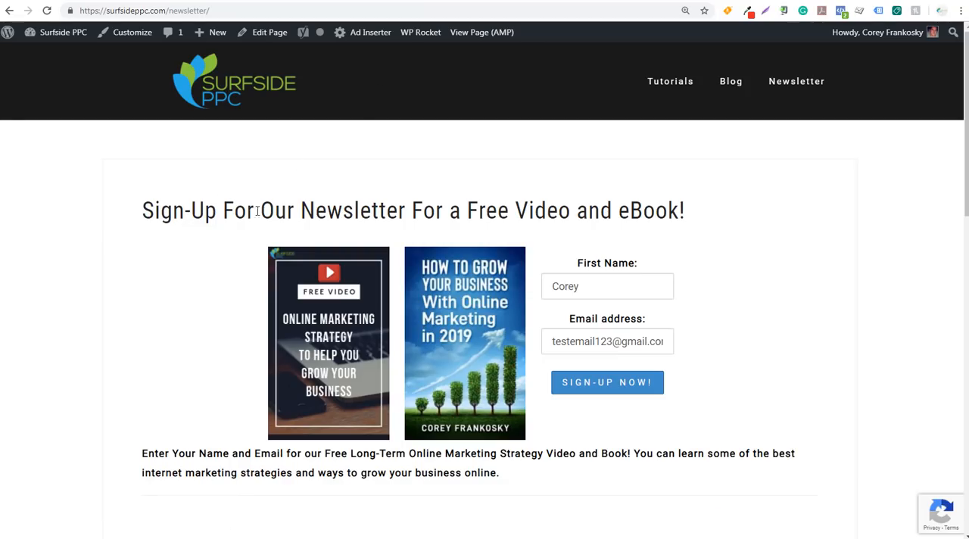
left_click(613, 392)
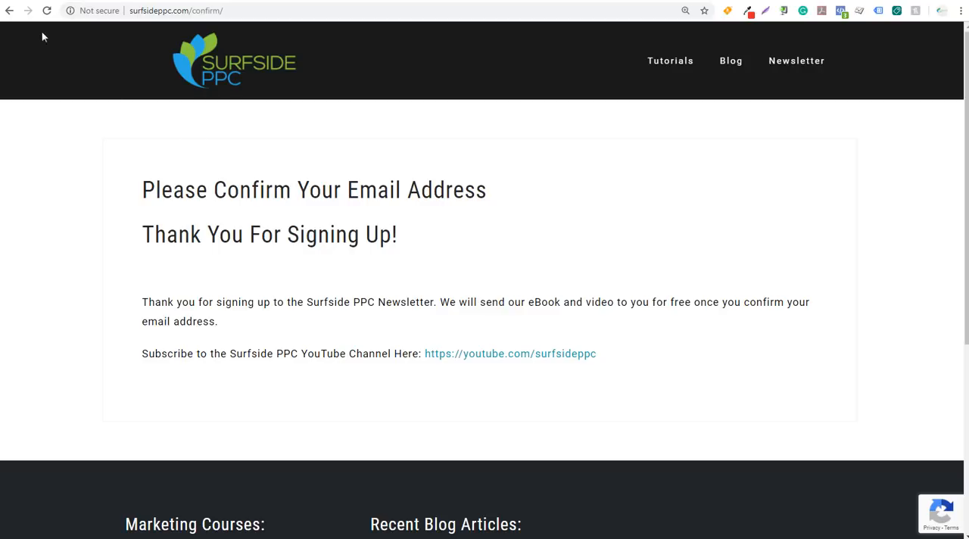
Switch to Google Analytics and start a new goal with the Custom setup in the All Web Site Data view
left_click(38, 0)
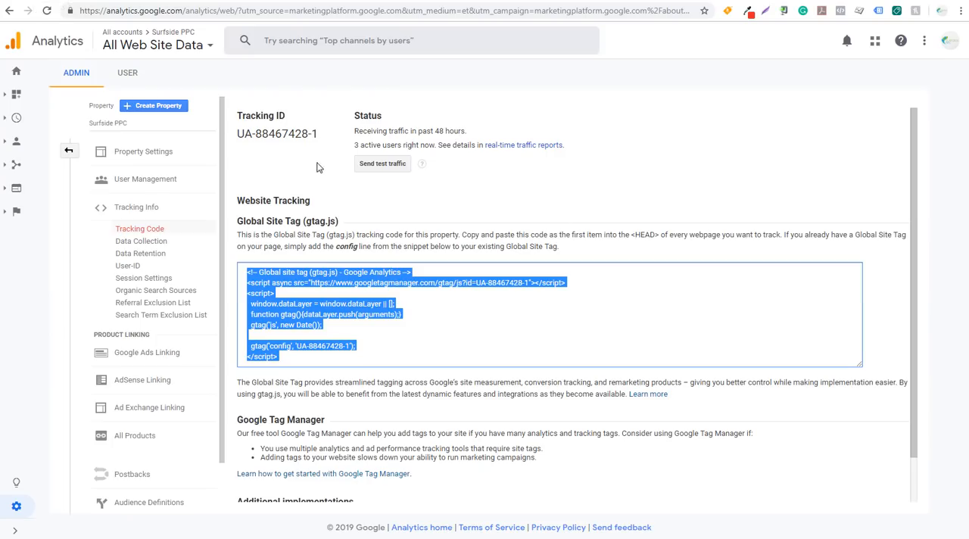
left_click(68, 150)
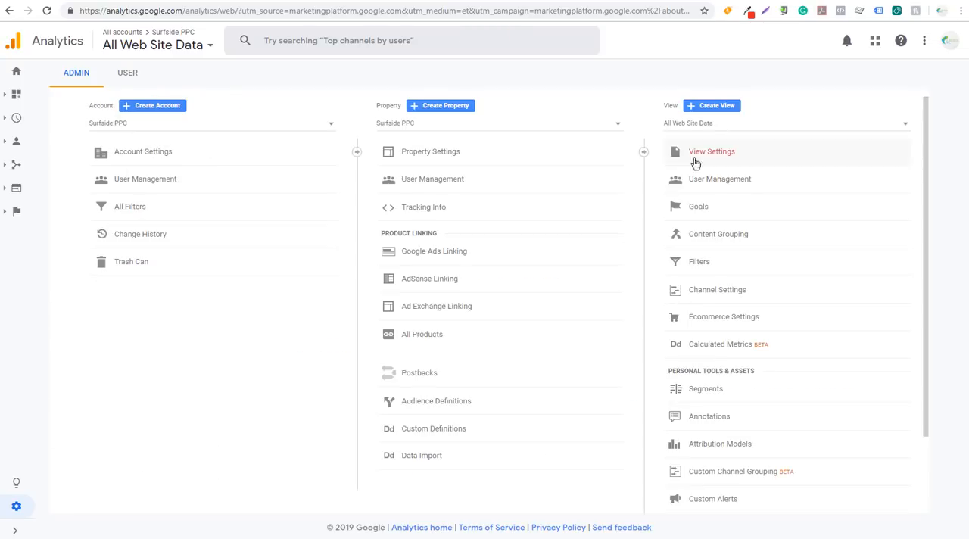
left_click(702, 203)
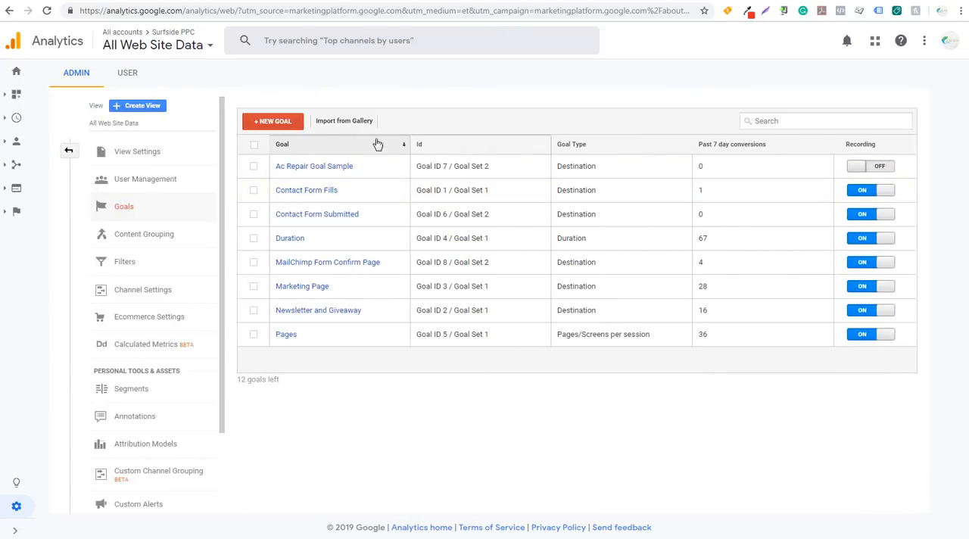
left_click(279, 122)
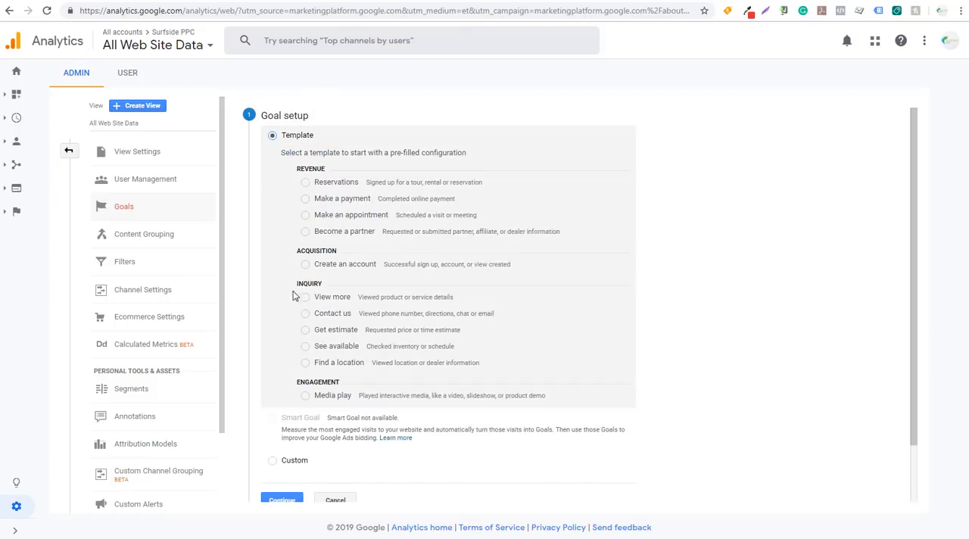
left_click(274, 462)
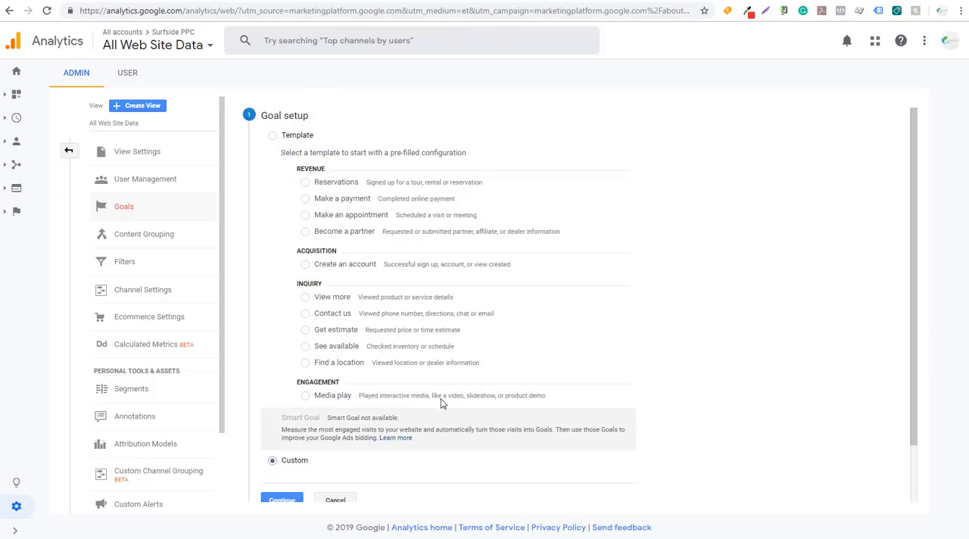
left_click(296, 436)
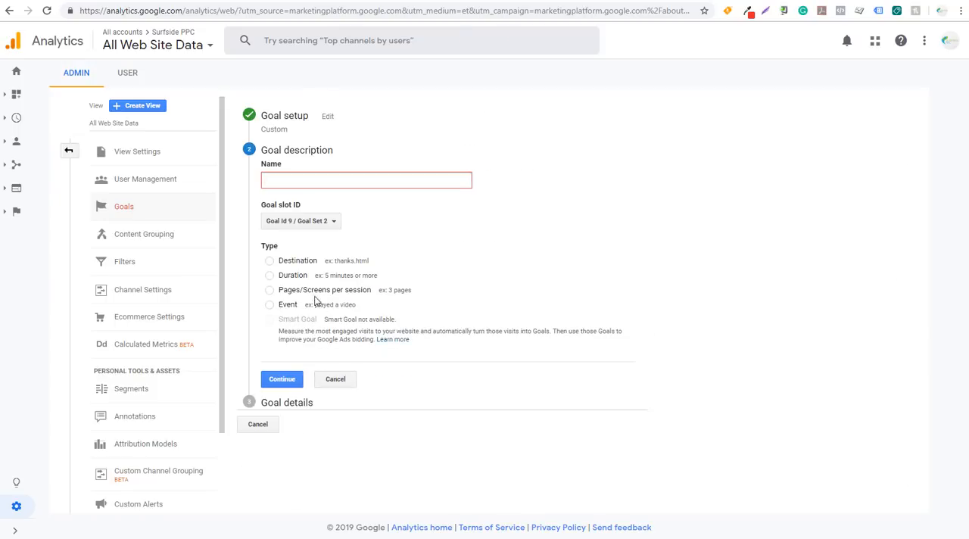
Name the goal "Confirmation Page", choose Destination as its type, and continue to the goal details
type("Confirmation Page")
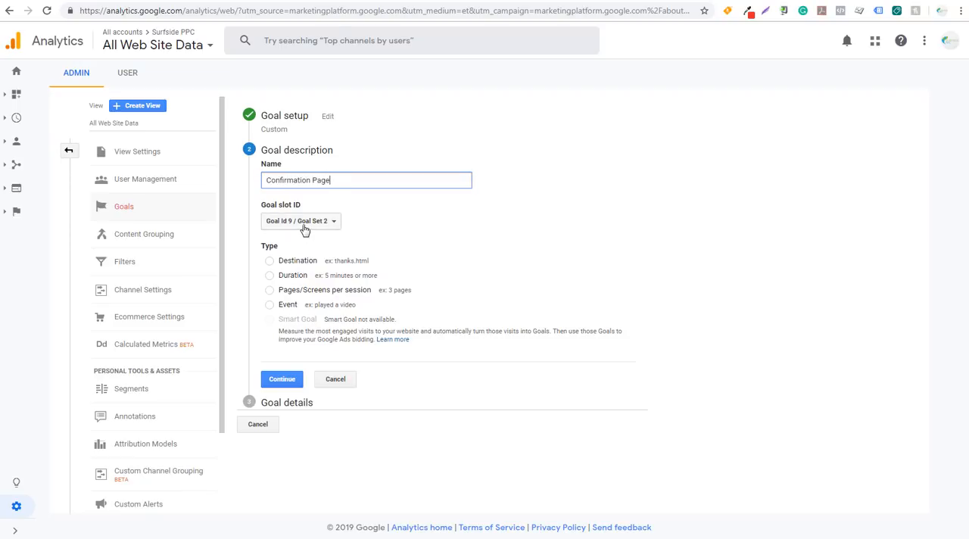
left_click(270, 261)
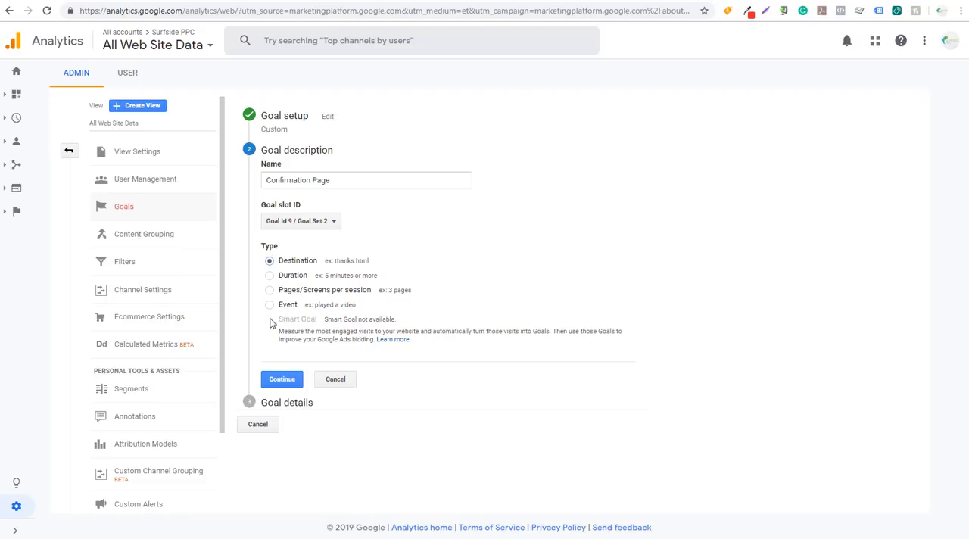
left_click(276, 379)
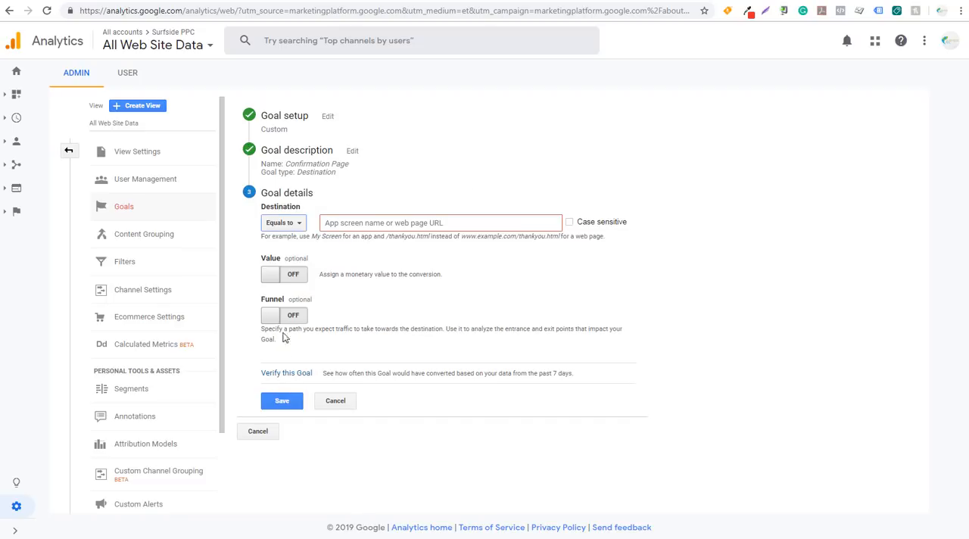
Set the goal's destination as equal to /confirm/, and verify and save the goal
left_click(351, 224)
type("/confirm/")
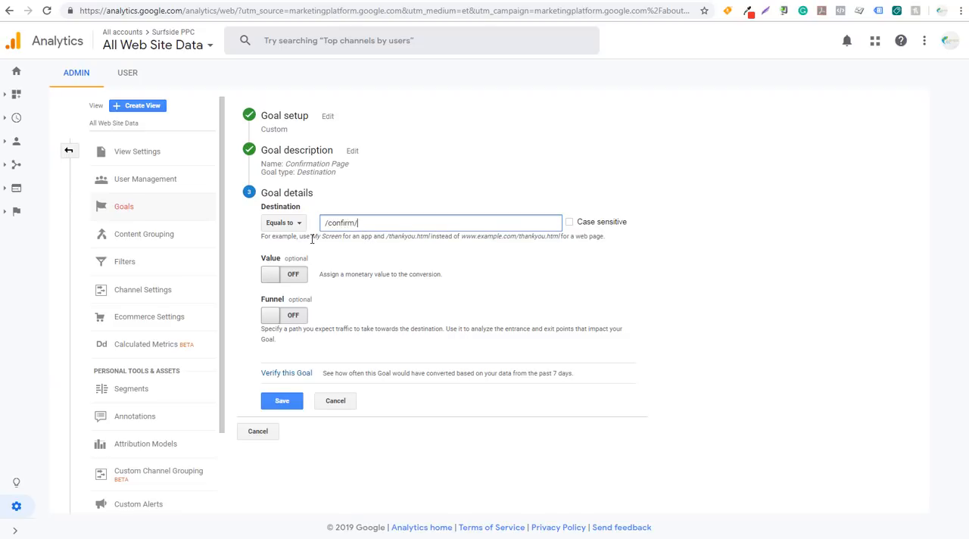
left_click_drag(389, 238, 424, 238)
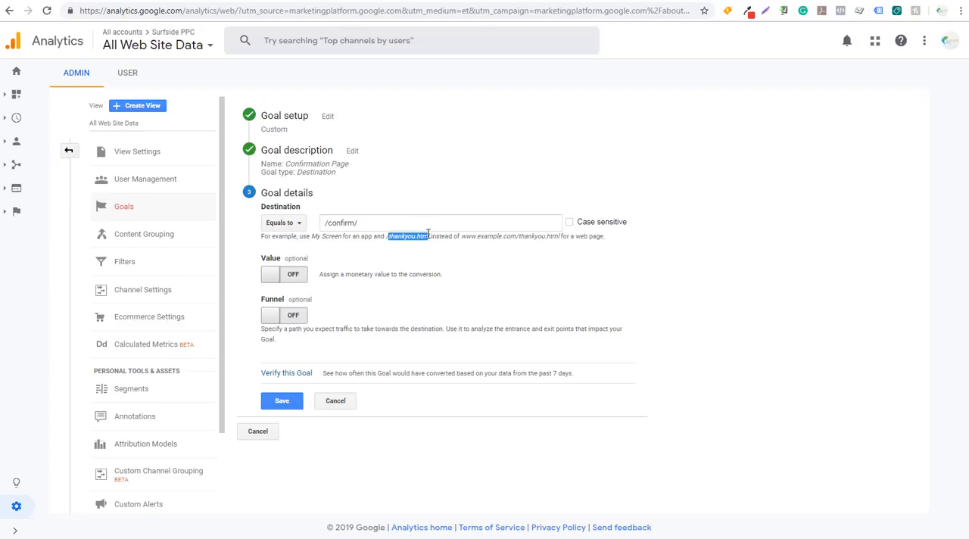
left_click(400, 219)
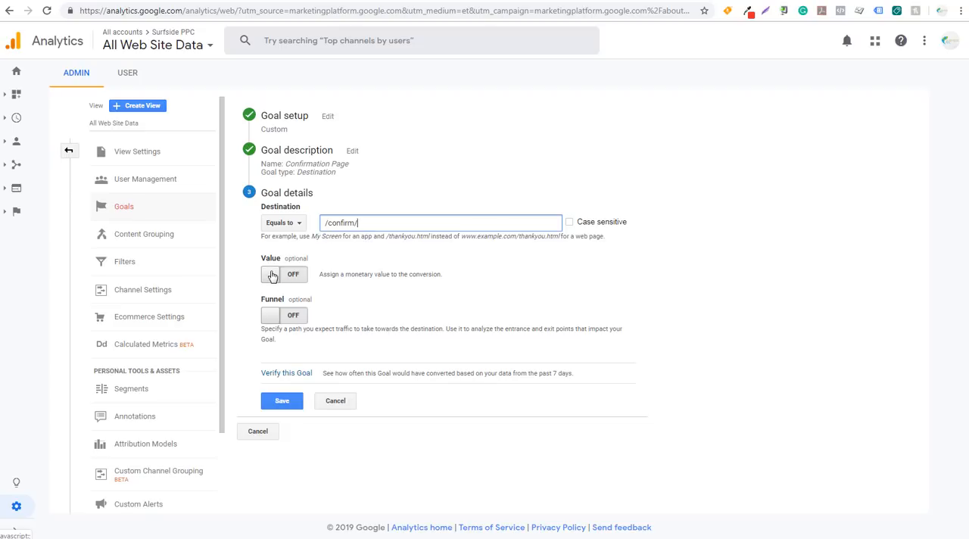
left_click(300, 375)
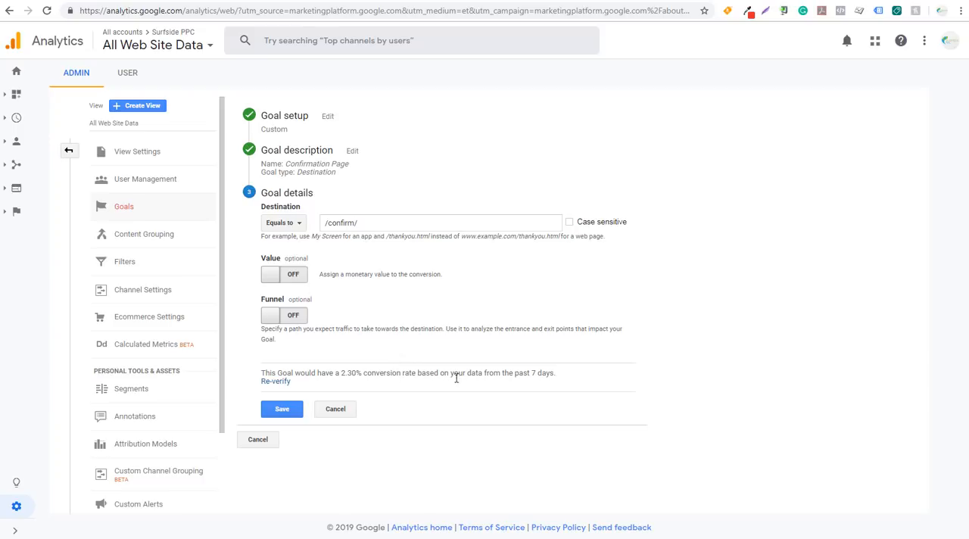
left_click(292, 411)
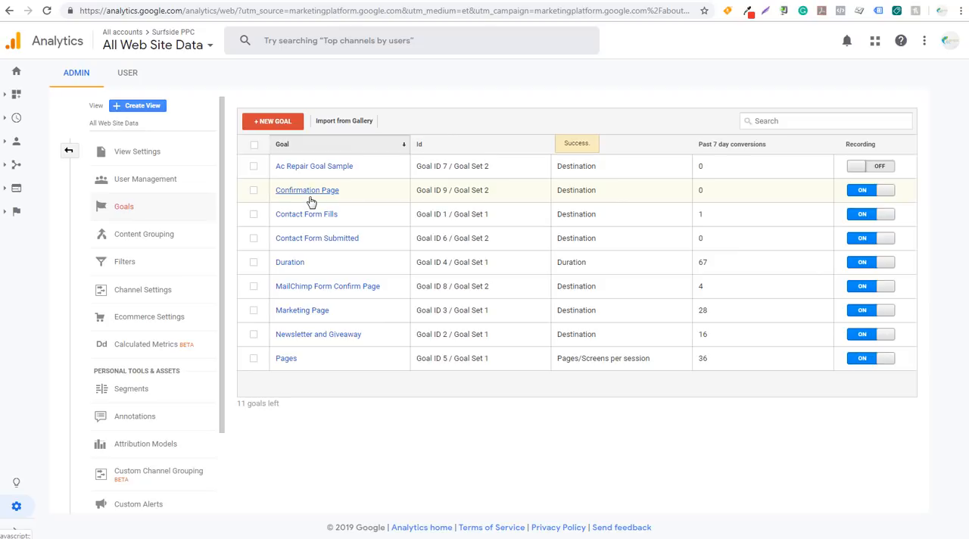
Switch to Google Ads and start a new conversion action that imports from Google Analytics
left_click(131, 3)
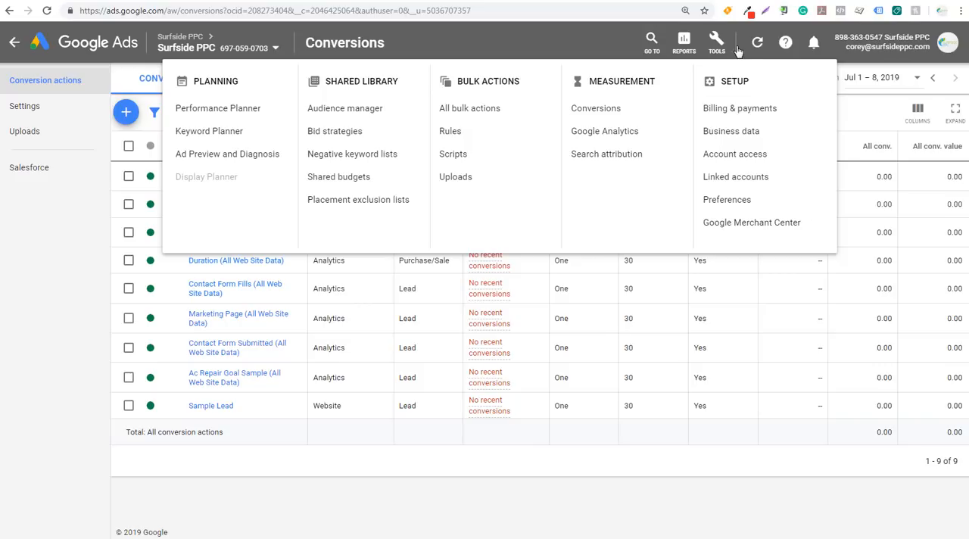
left_click(849, 122)
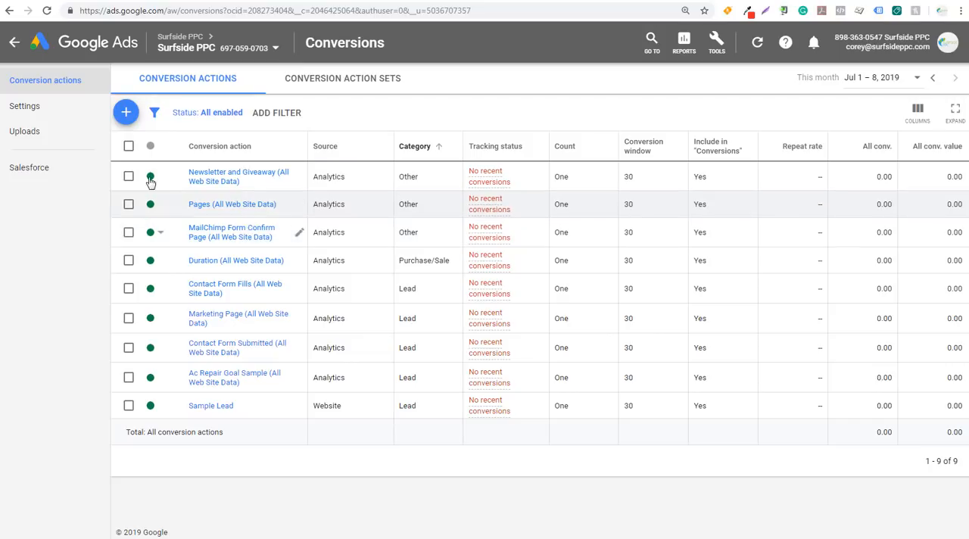
left_click(126, 112)
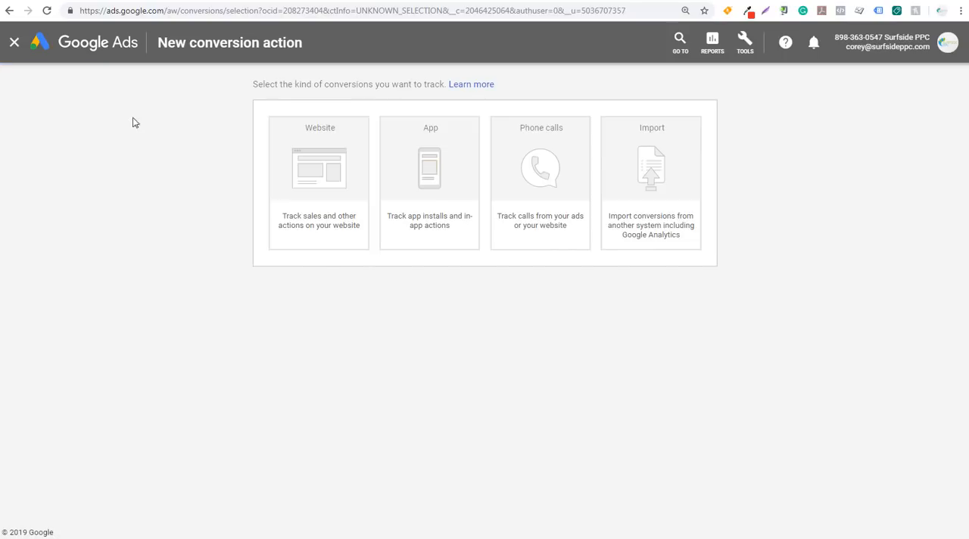
left_click(678, 188)
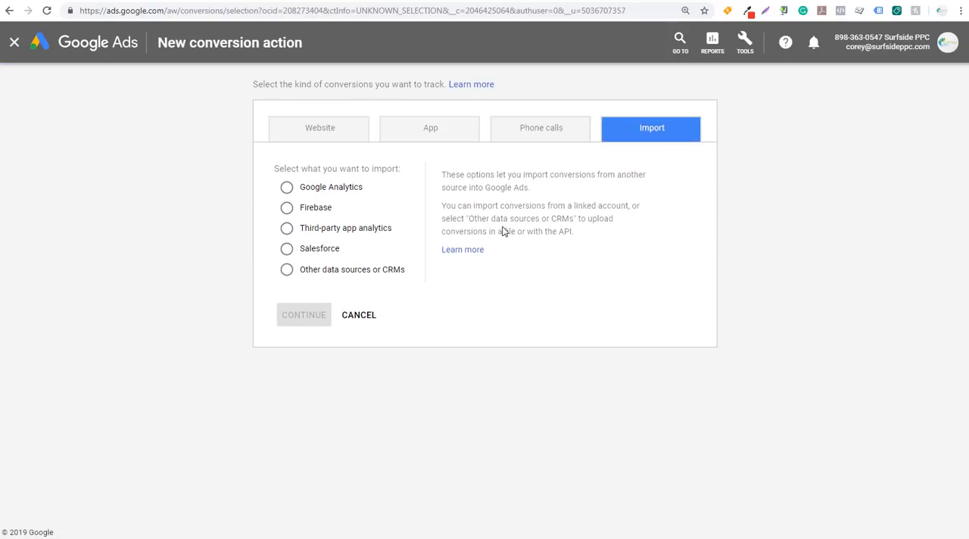
left_click(288, 190)
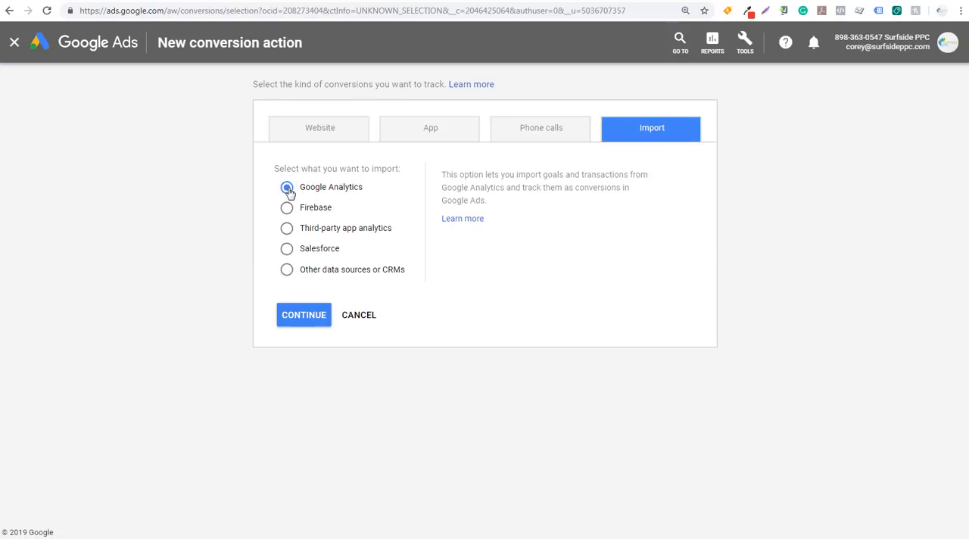
left_click(304, 315)
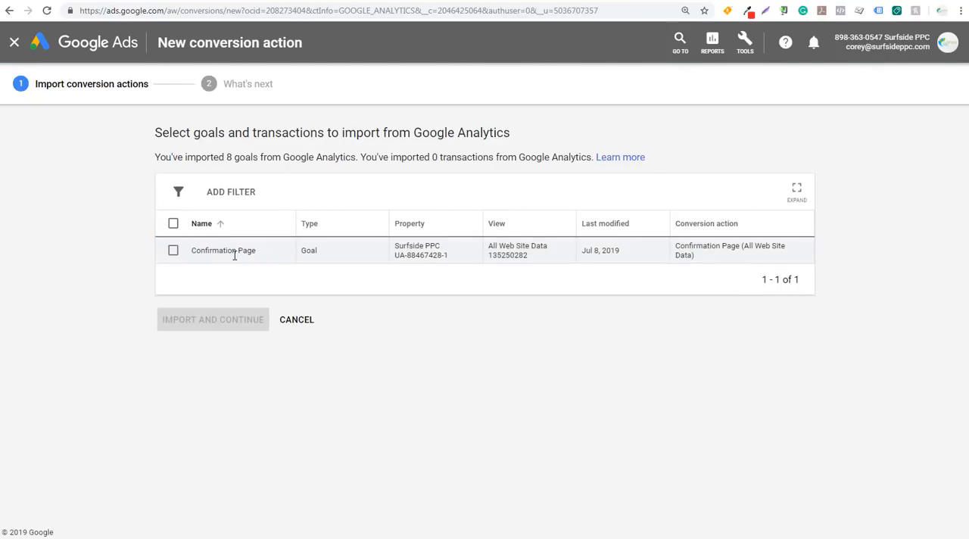
Select the Confirmation Page goal, import it as a conversion action, and finish the import
left_click_drag(191, 257, 268, 253)
left_click(267, 255)
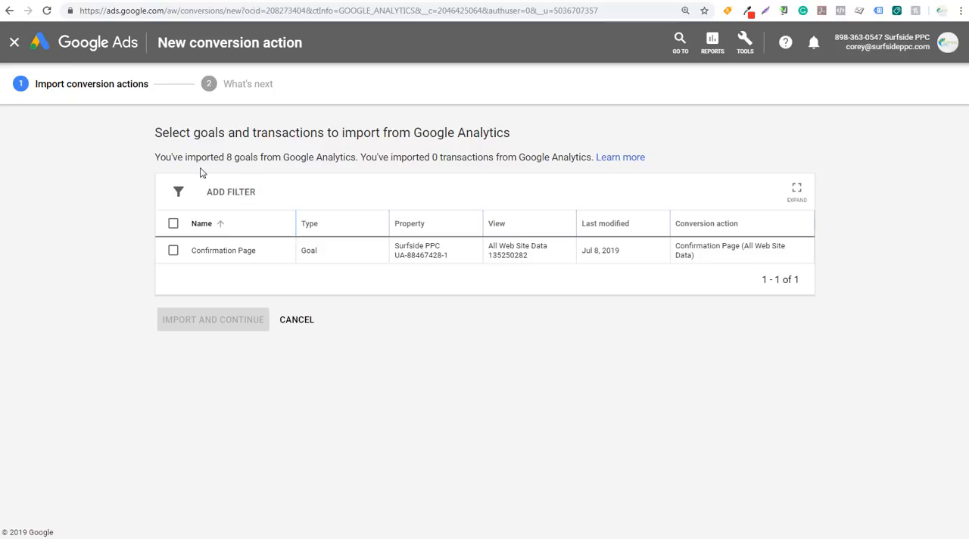
left_click_drag(158, 157, 284, 170)
left_click(302, 162)
left_click(174, 251)
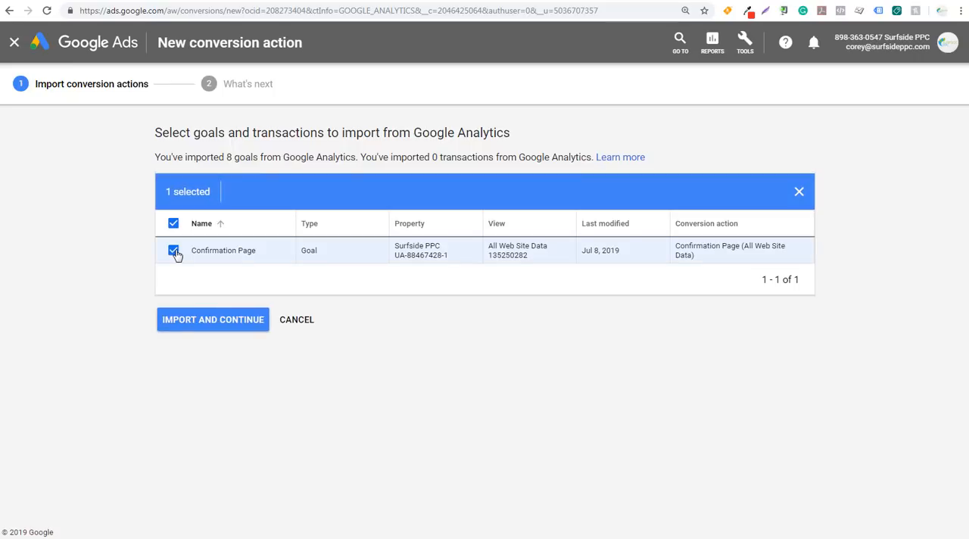
left_click(191, 327)
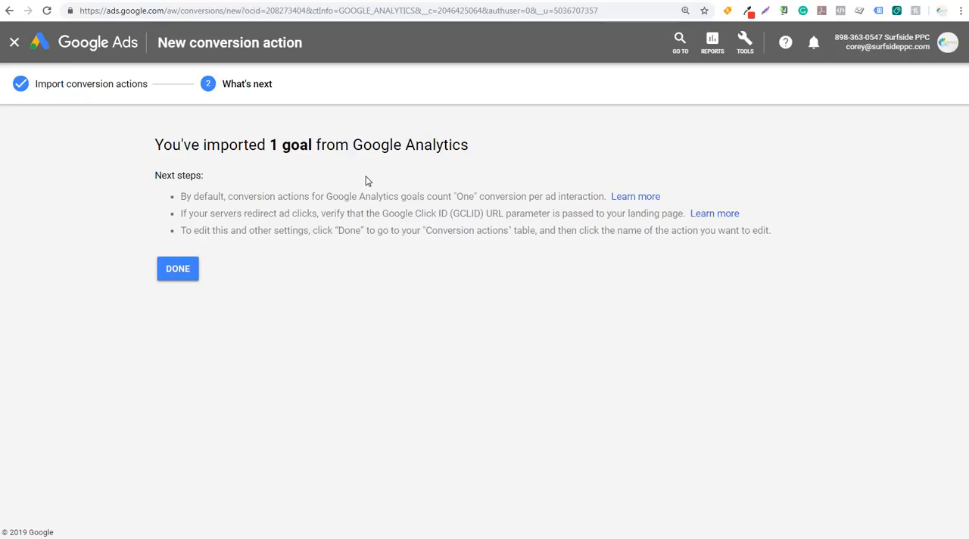
left_click(190, 275)
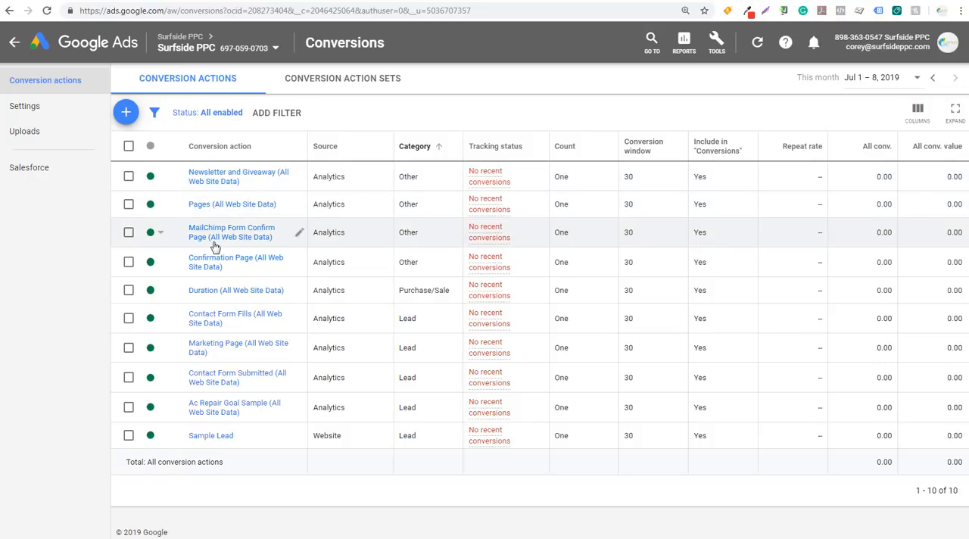
Start a new conversion action set and name it "Example Conversion Action Set"
left_click(318, 86)
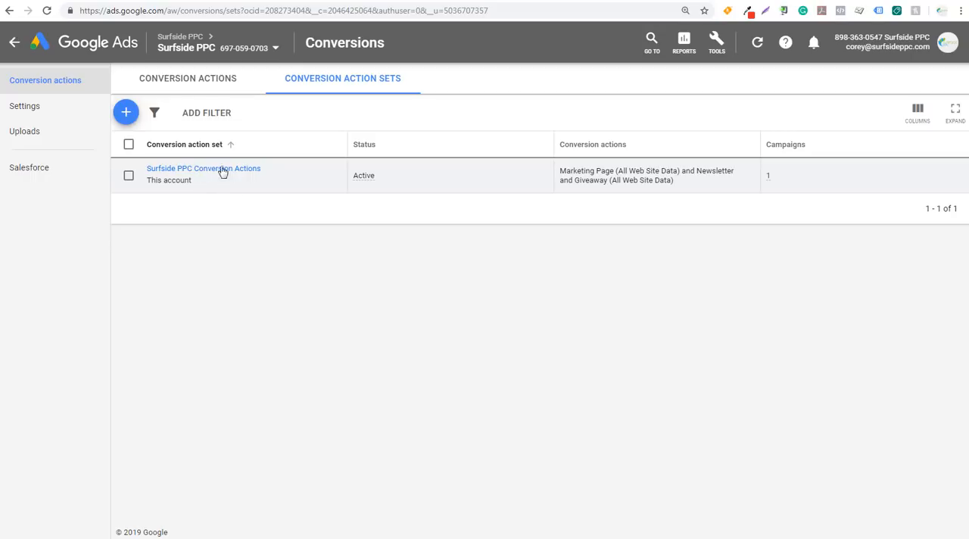
left_click(128, 112)
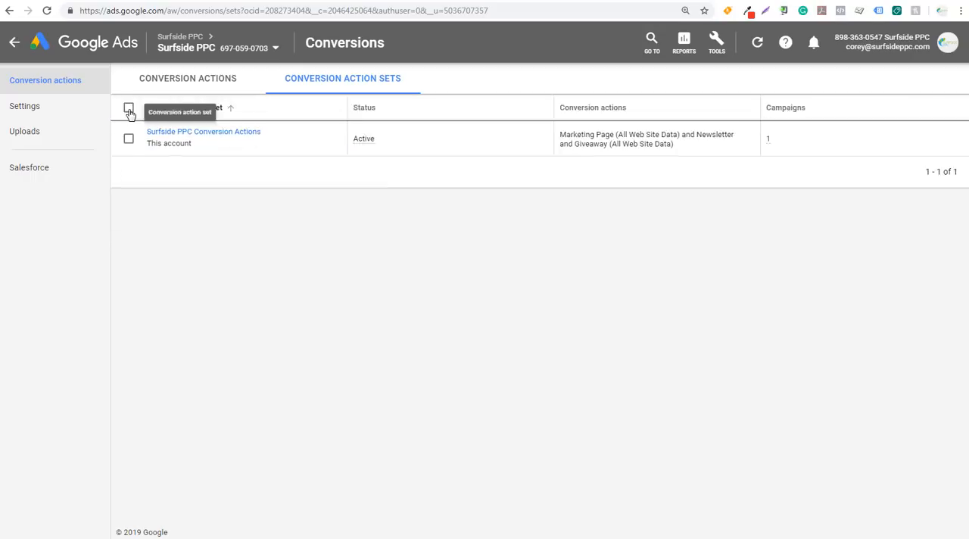
left_click(215, 165)
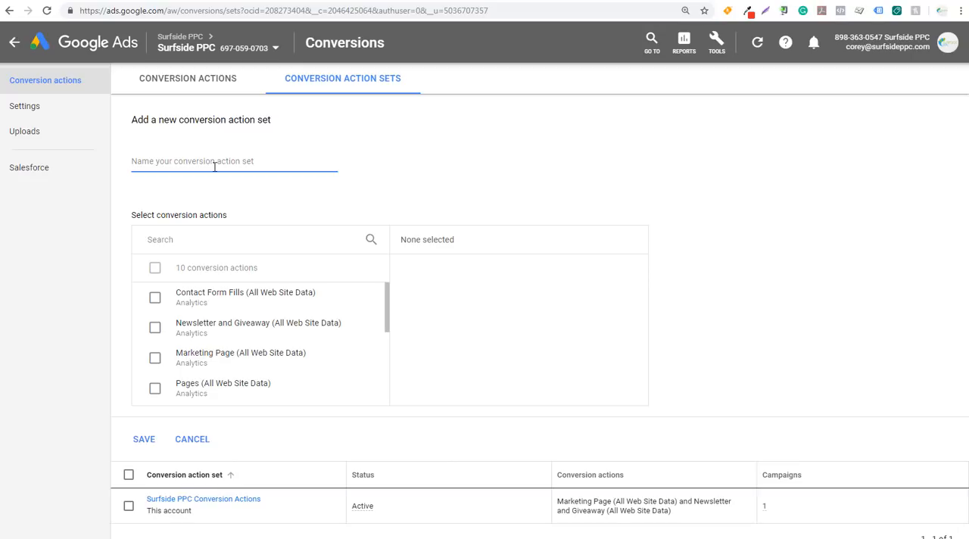
type("Example Conversion Action Set")
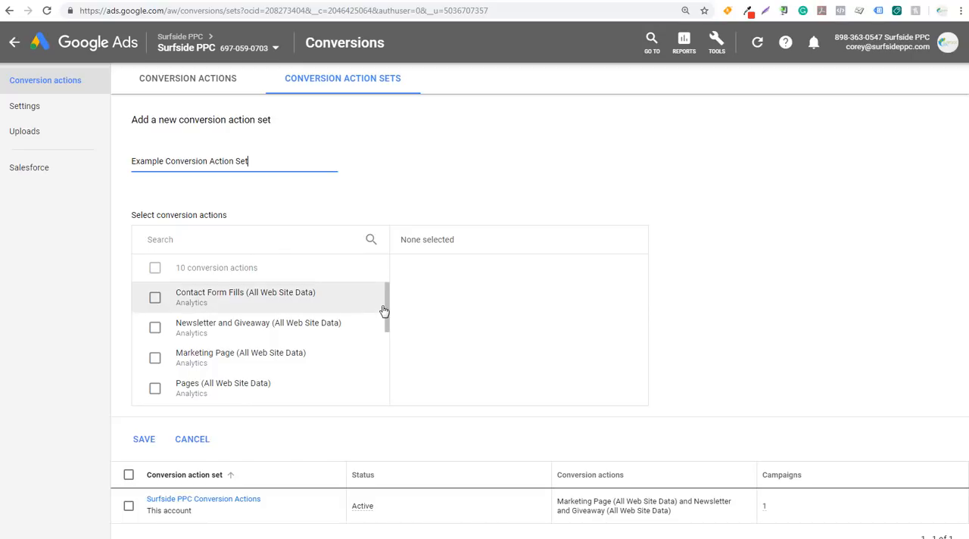
Add the Marketing Page and Confirmation Page conversion actions to the new set and save it
left_click_drag(388, 302, 389, 313)
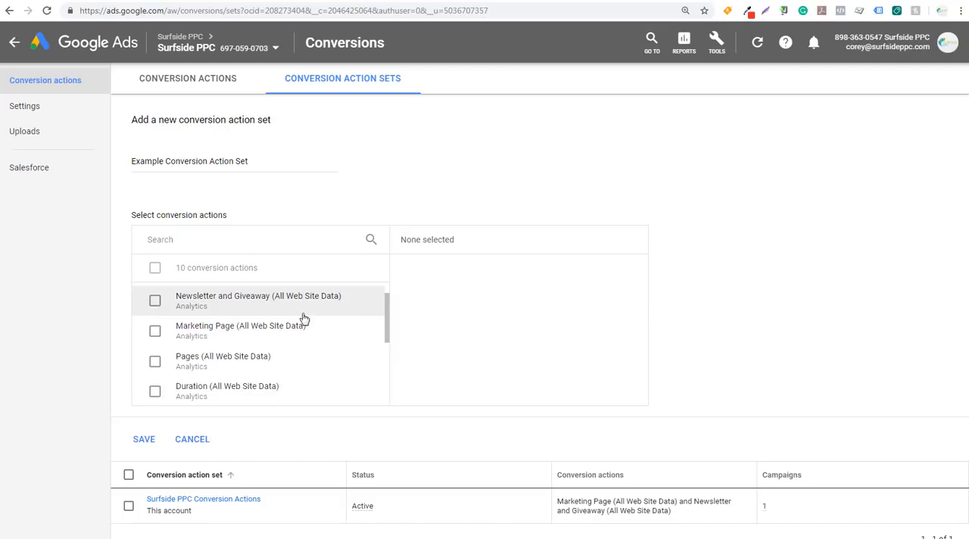
left_click(155, 333)
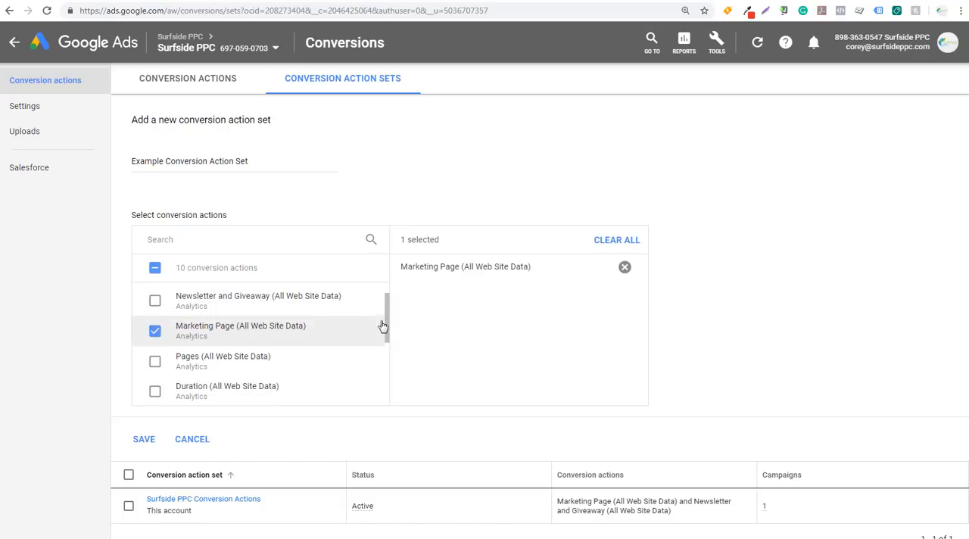
left_click_drag(385, 320, 385, 393)
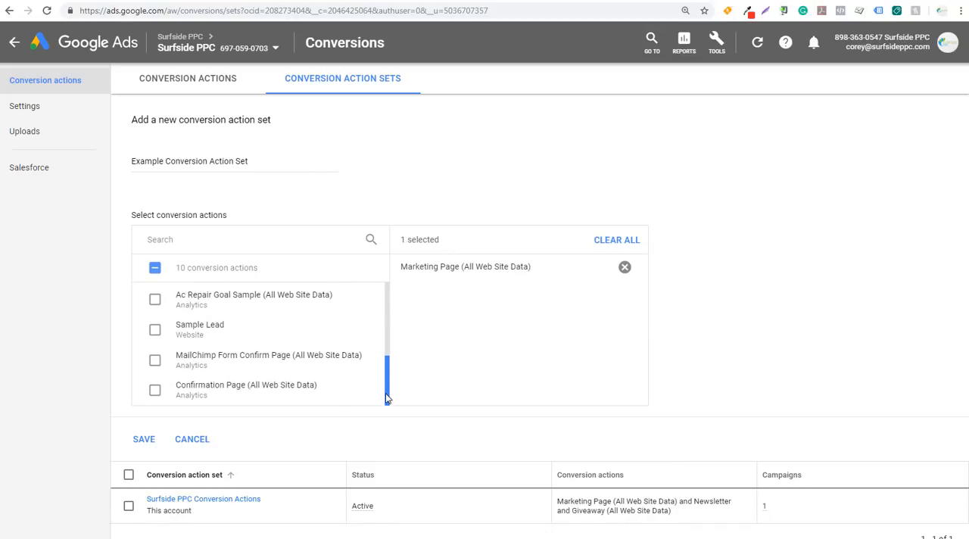
left_click(154, 391)
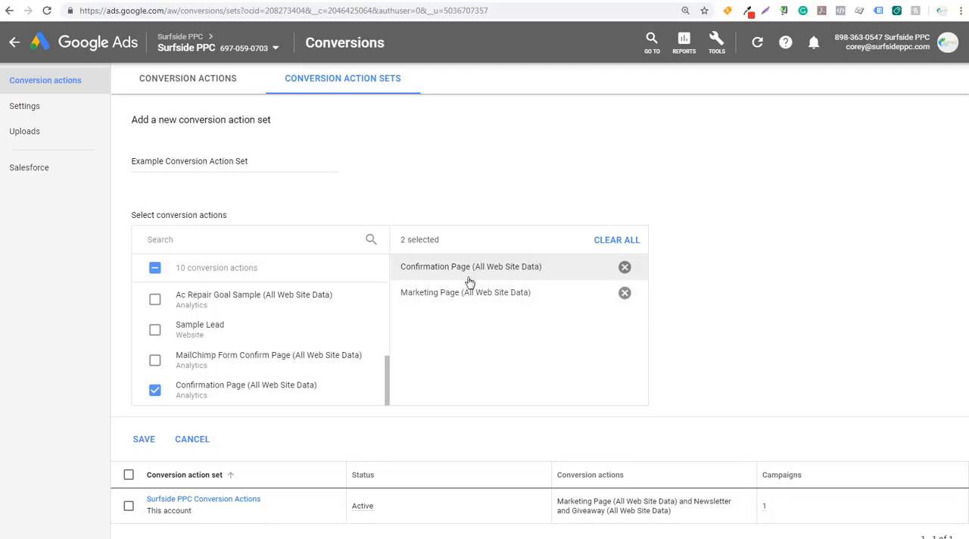
scroll(780, 265, "down", 1)
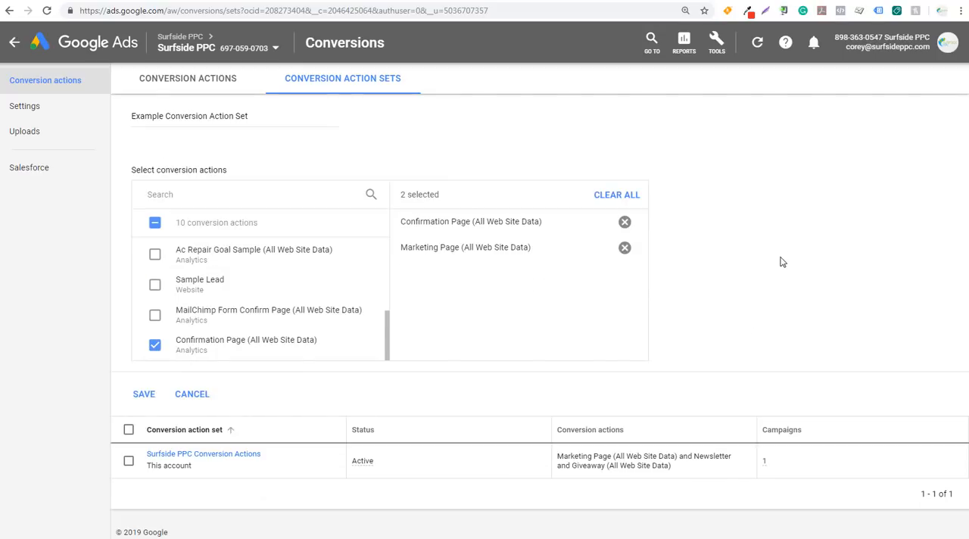
left_click(158, 398)
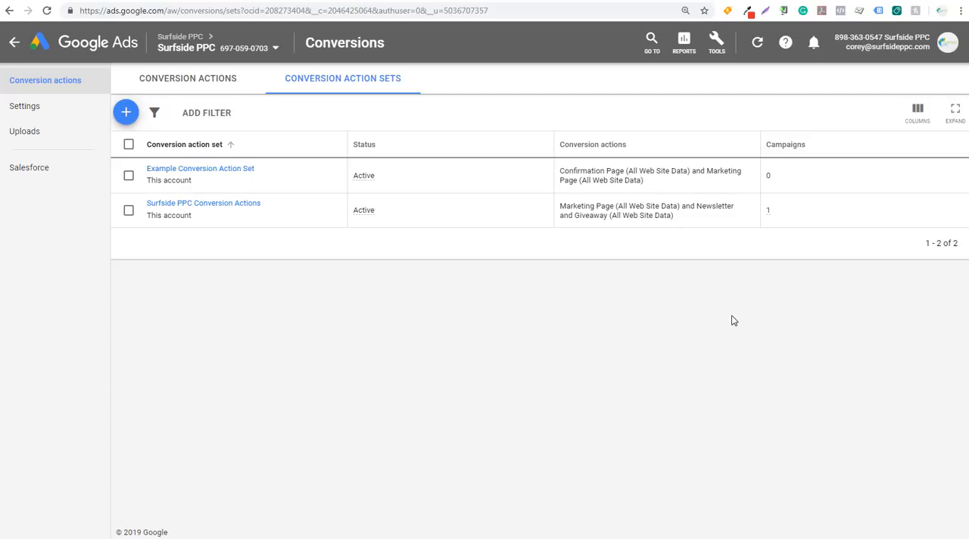
Return to the campaigns and open the Conversions setting in the Newsletter and Free eBook campaign's additional settings
left_click(14, 44)
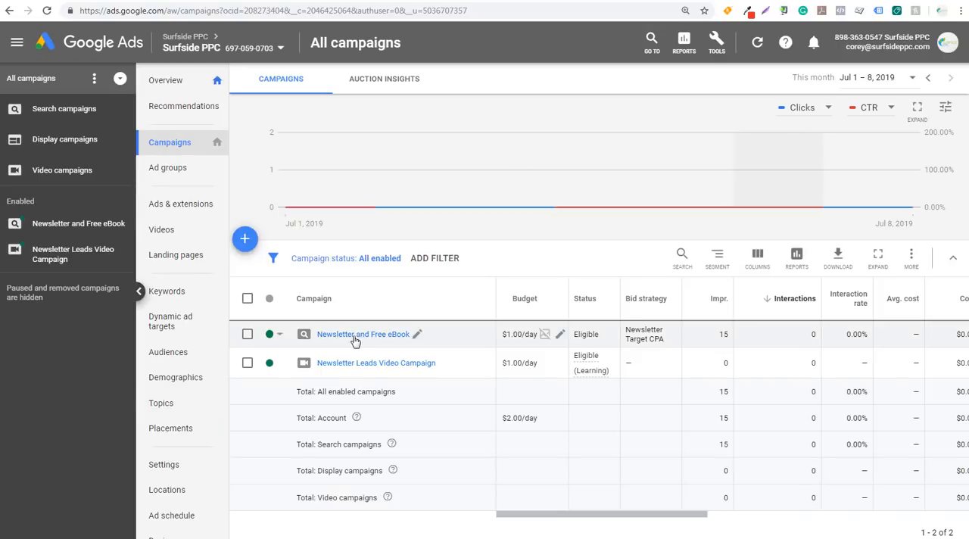
left_click(356, 336)
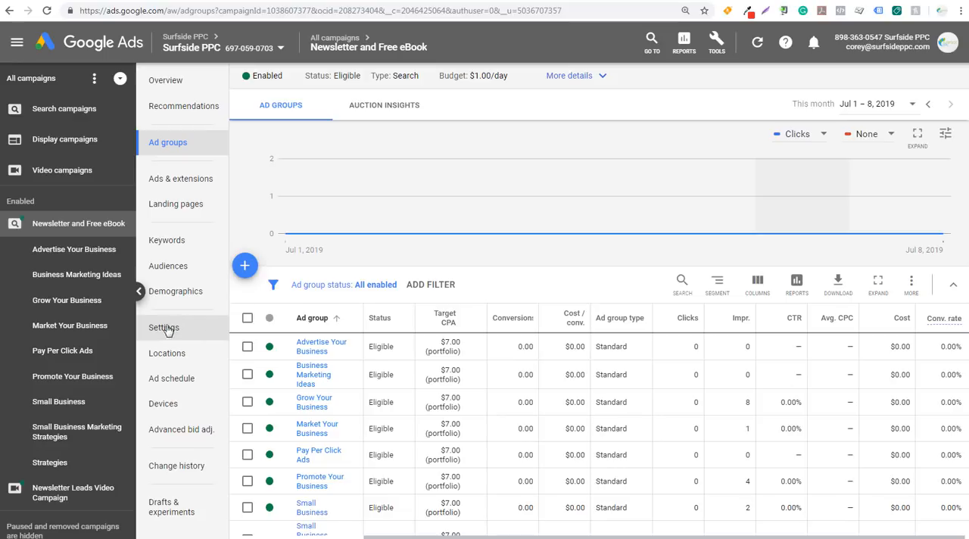
left_click(185, 332)
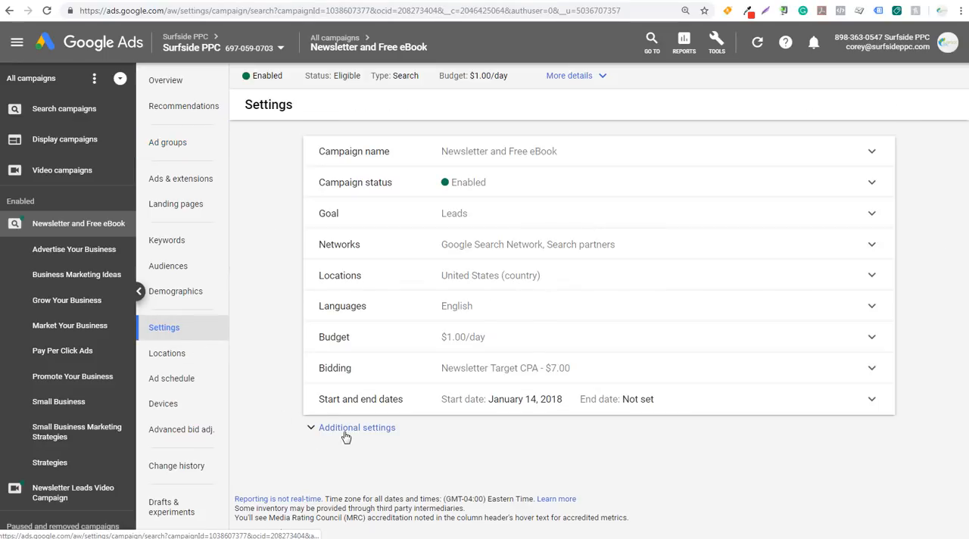
left_click(345, 428)
scroll(284, 394, "down", 1)
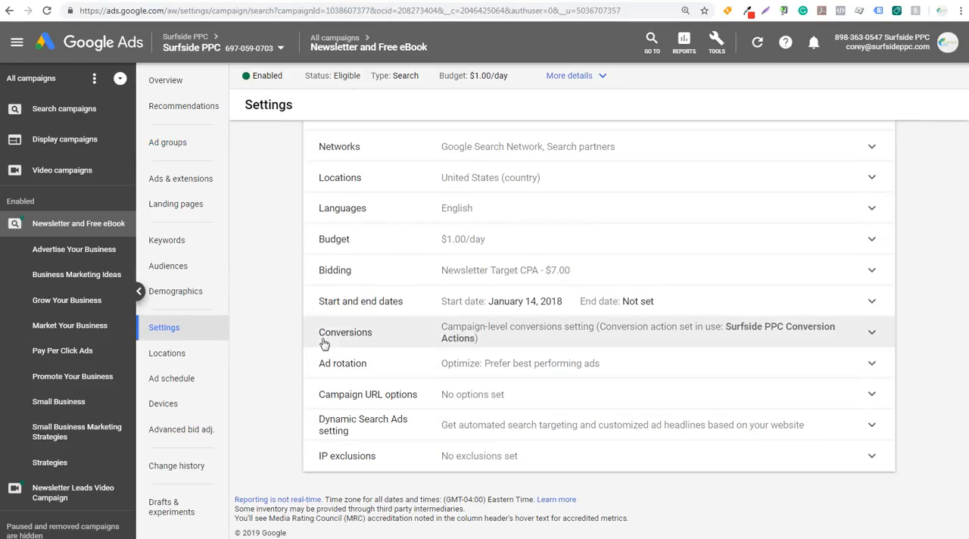
left_click(538, 338)
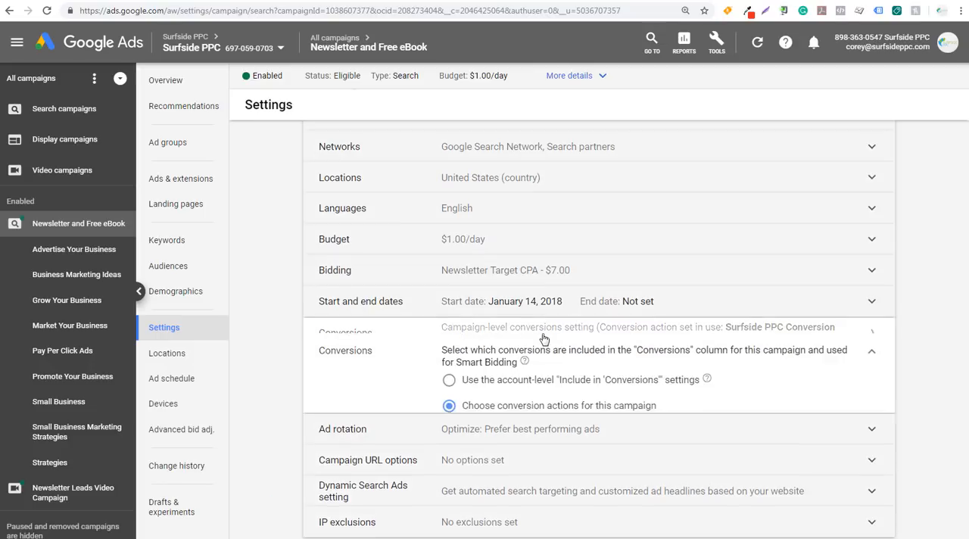
Try the campaign's account-level conversions option and check the Include in "Conversions" setting in the Confirmation Page conversion's details
left_click(450, 375)
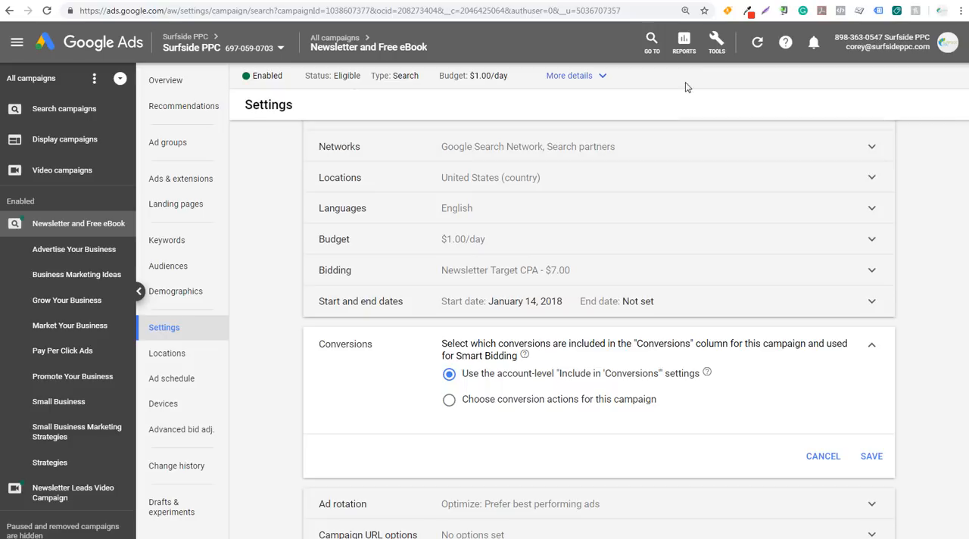
left_click(716, 41)
right_click(622, 110)
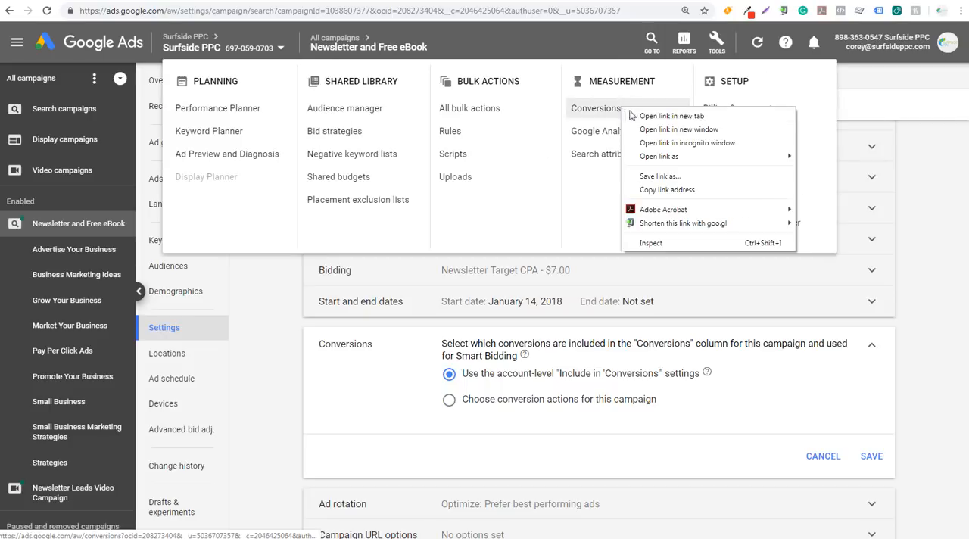
left_click(642, 120)
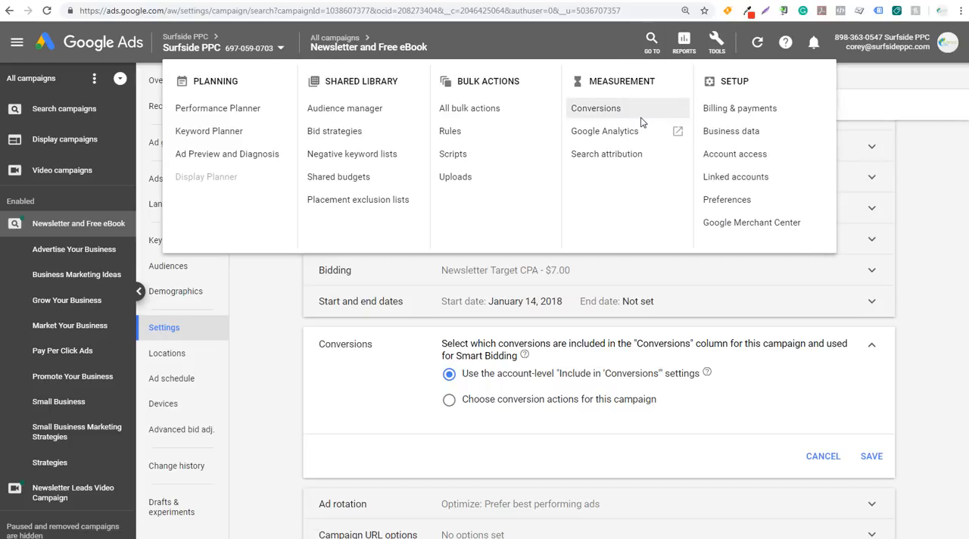
left_click(187, 0)
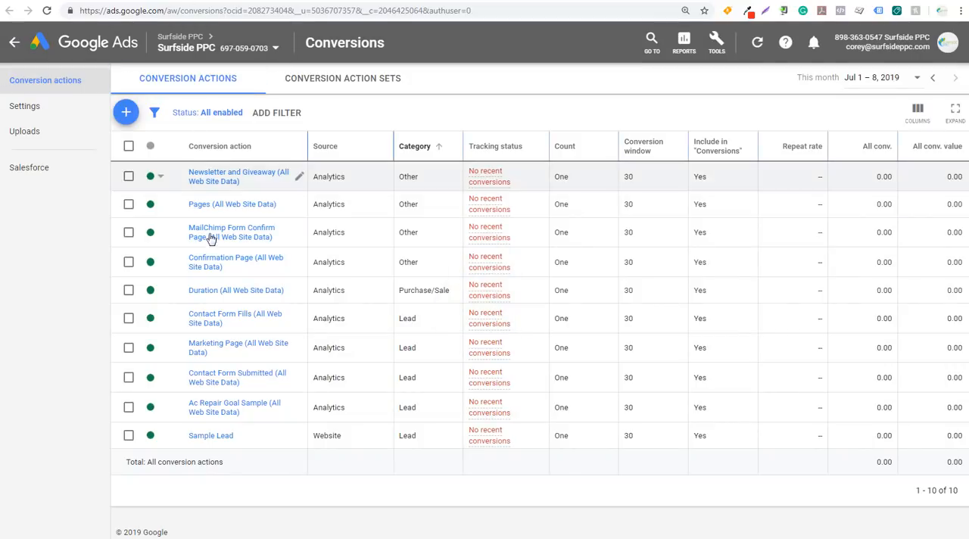
left_click(203, 261)
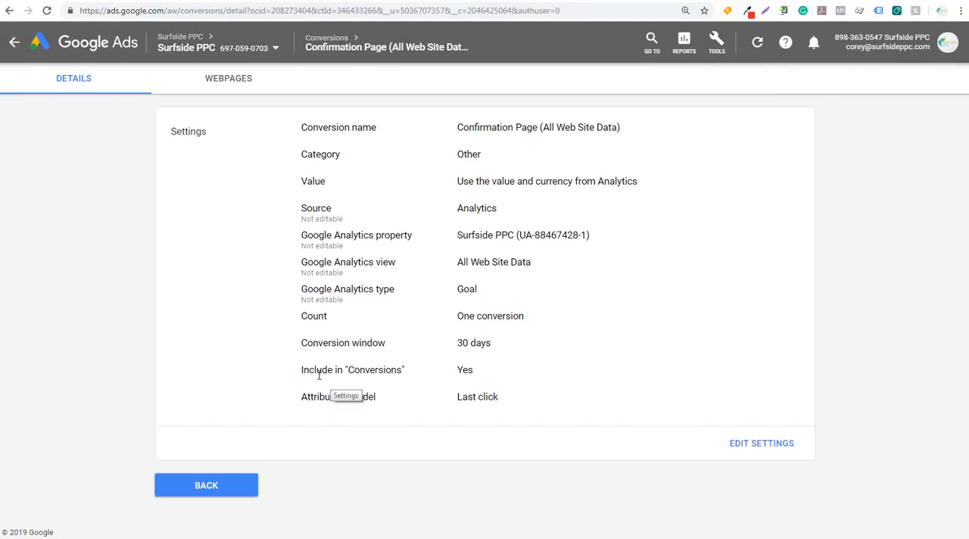
left_click_drag(305, 371, 485, 372)
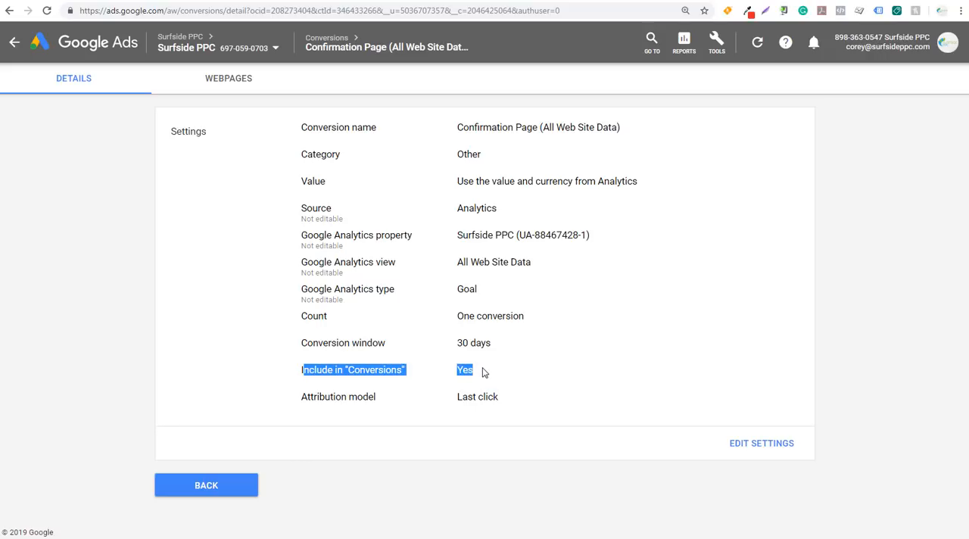
left_click(524, 375)
left_click(206, 488)
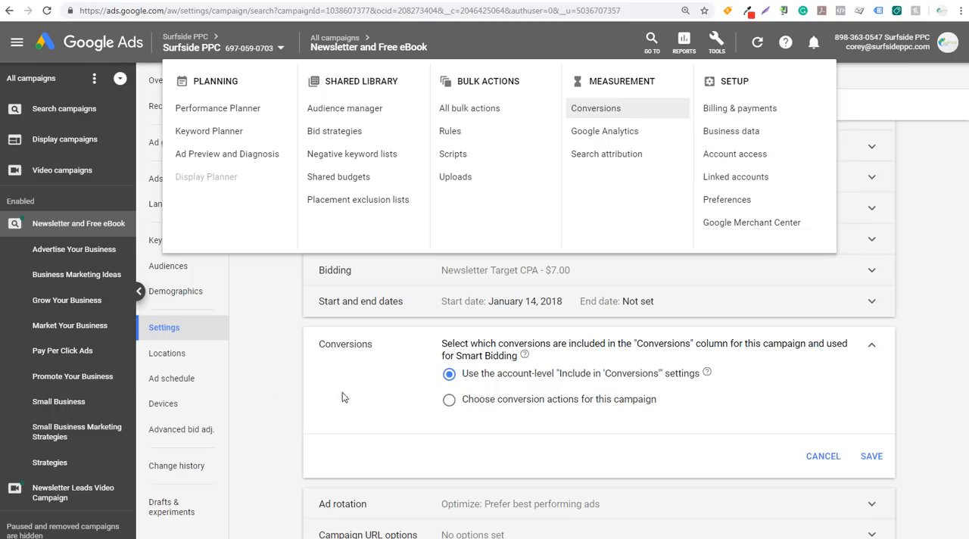
Set the Newsletter and Free eBook campaign to chosen conversion actions using Example Conversion Action Set, and save the setting
left_click(492, 432)
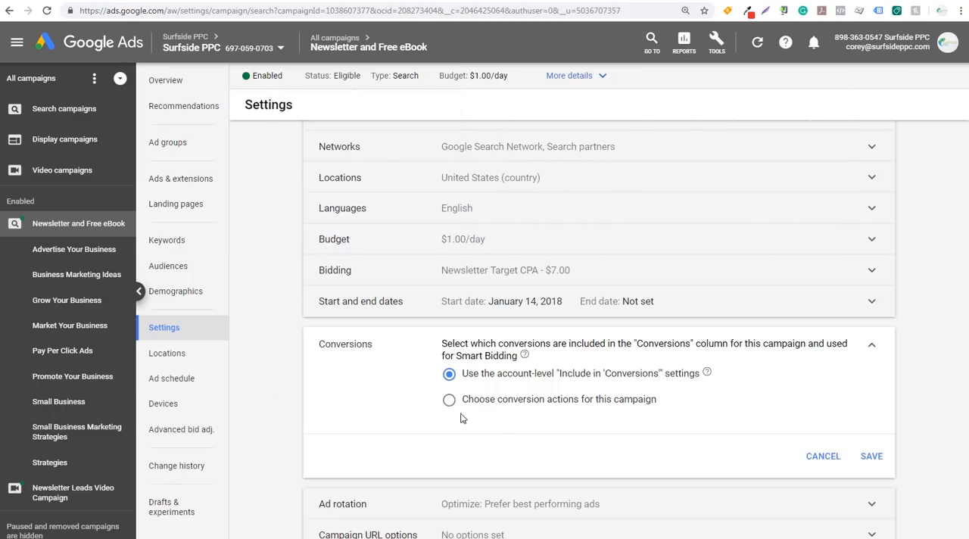
left_click(449, 401)
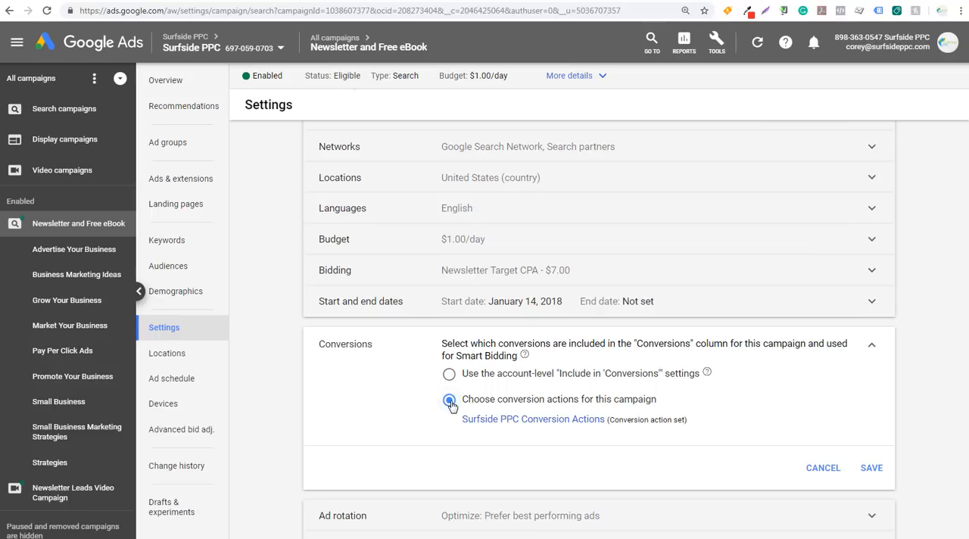
left_click(505, 419)
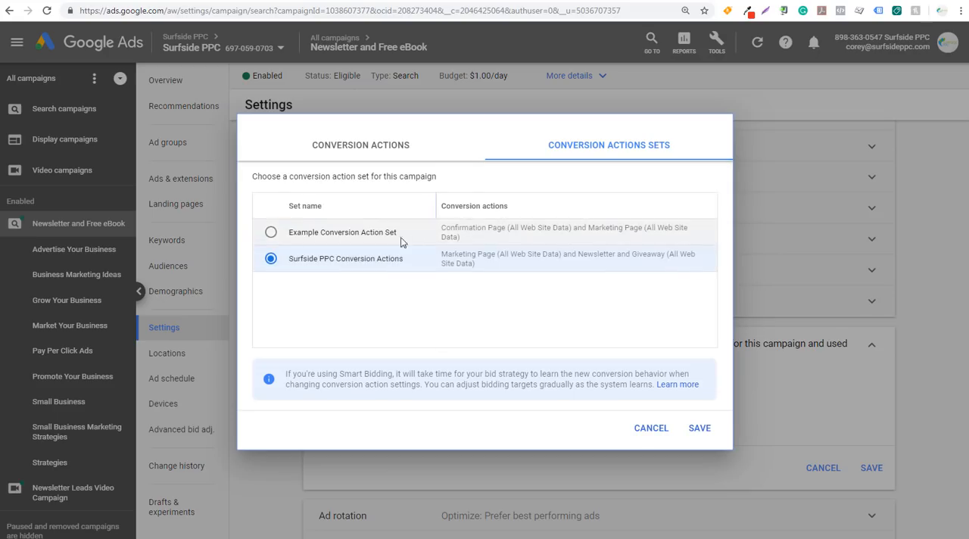
left_click(271, 232)
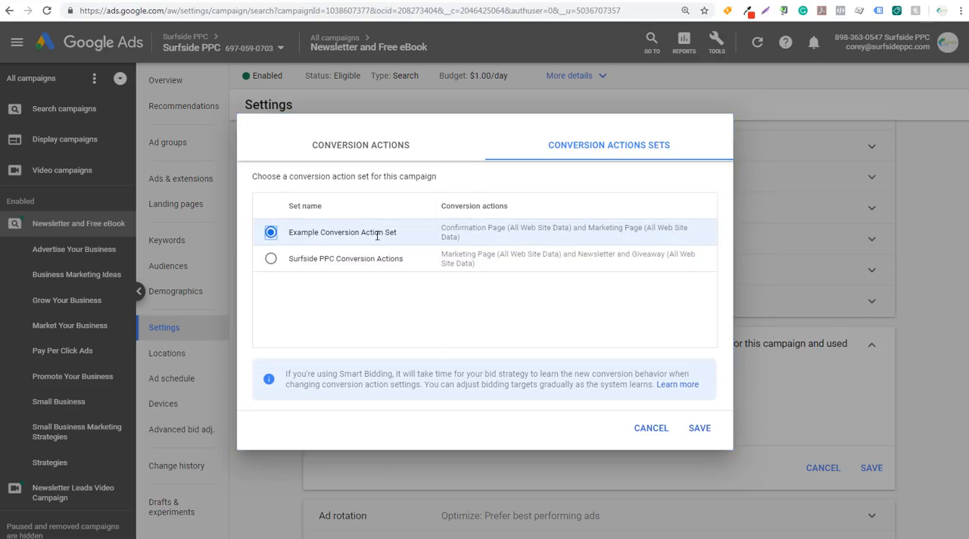
left_click_drag(441, 227, 507, 228)
left_click(573, 231)
left_click_drag(590, 231, 620, 231)
left_click(628, 228)
left_click(698, 428)
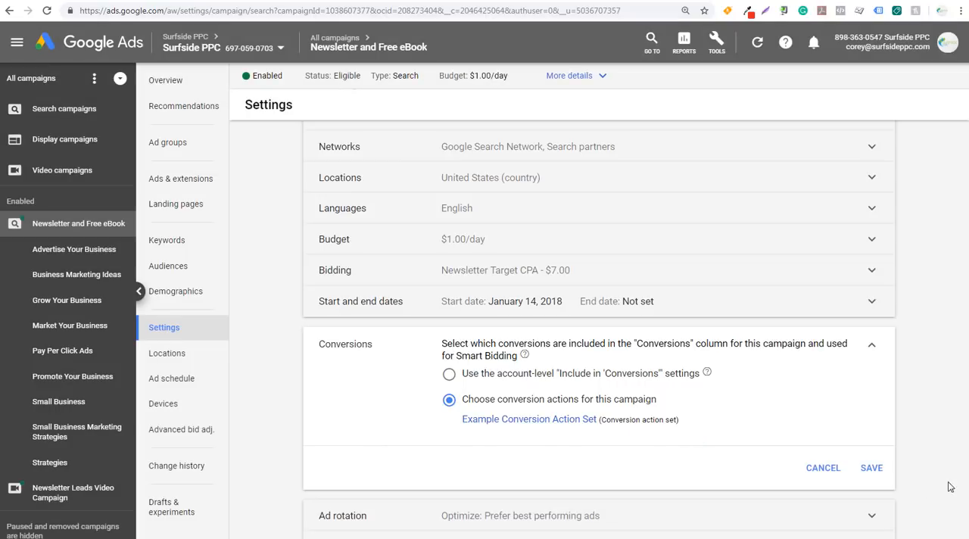
left_click(870, 467)
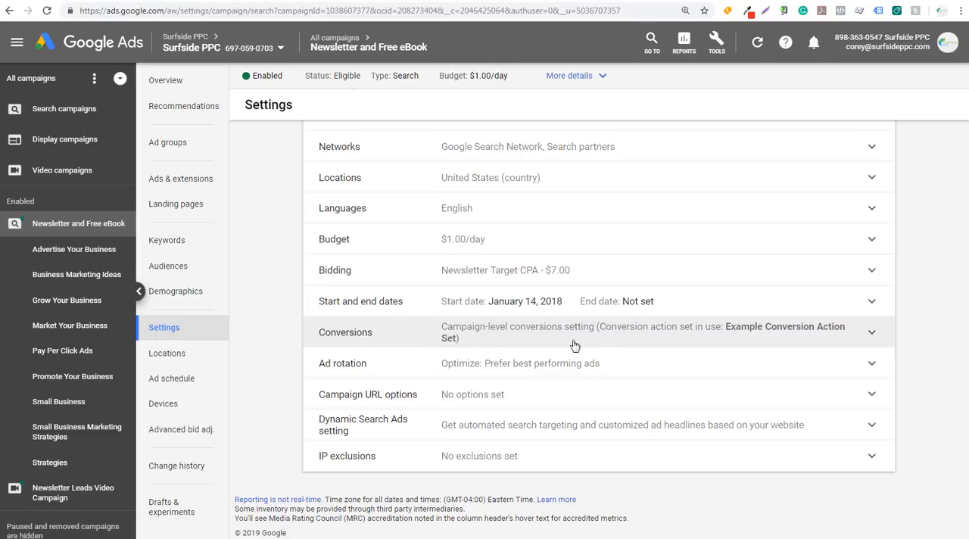
Replace the campaign's conversion action set with the single Confirmation Page (All Web Site Data) conversion action and save the setting
left_click(613, 340)
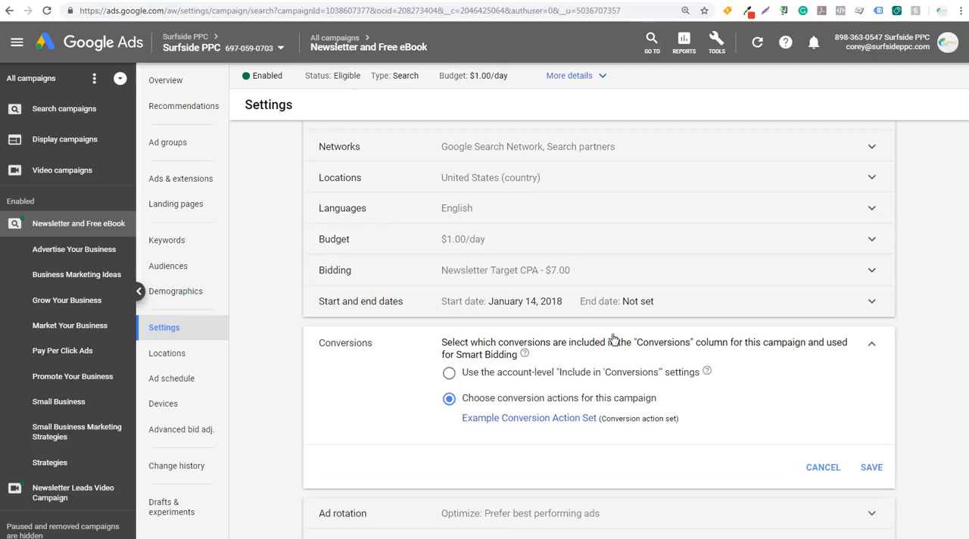
left_click(527, 420)
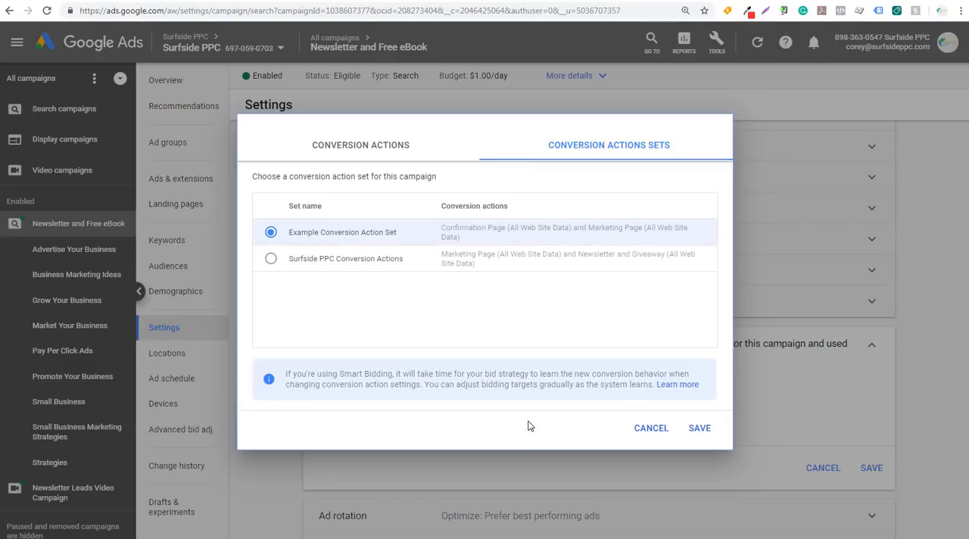
left_click(422, 160)
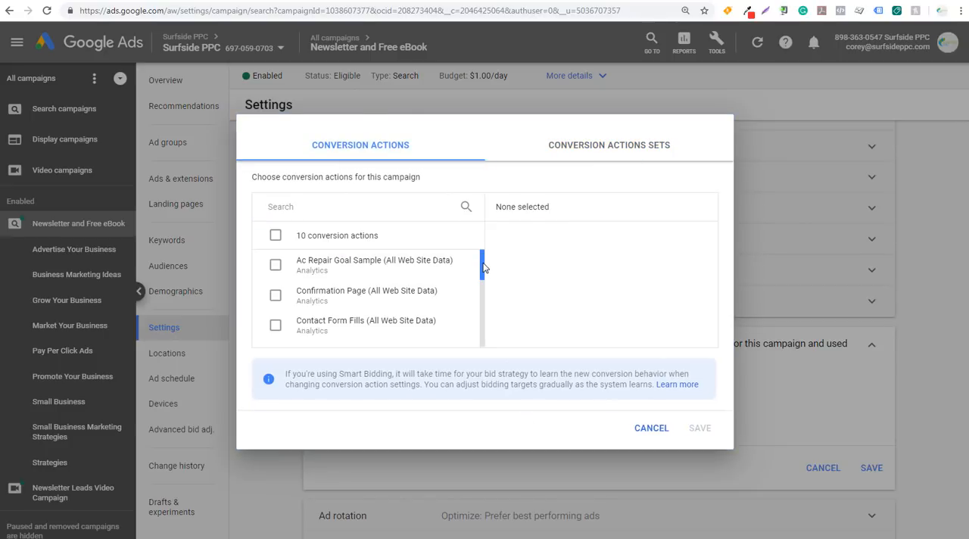
mouse_move(483, 268)
left_mouse_down()
mouse_move(488, 335)
mouse_move(477, 276)
left_mouse_up()
left_click(284, 274)
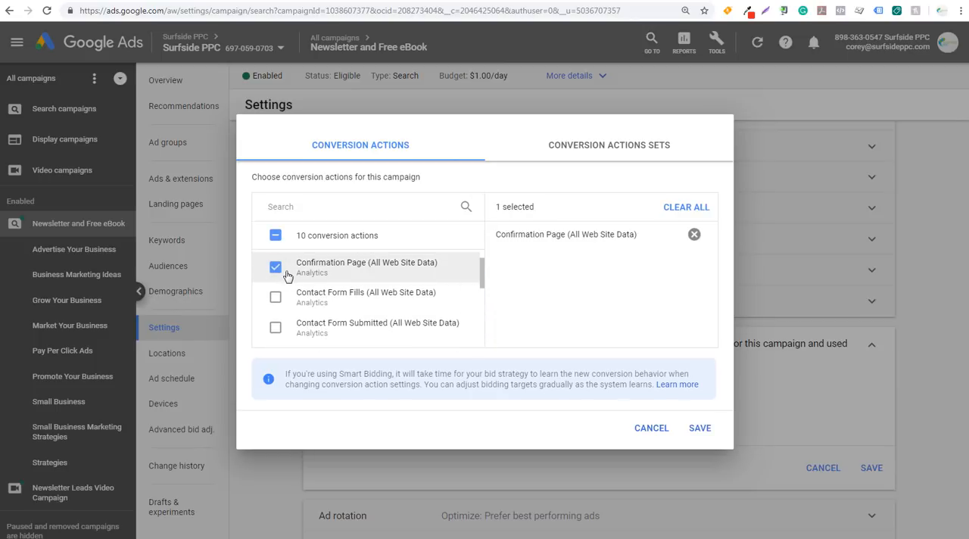
left_click(699, 429)
left_click(872, 468)
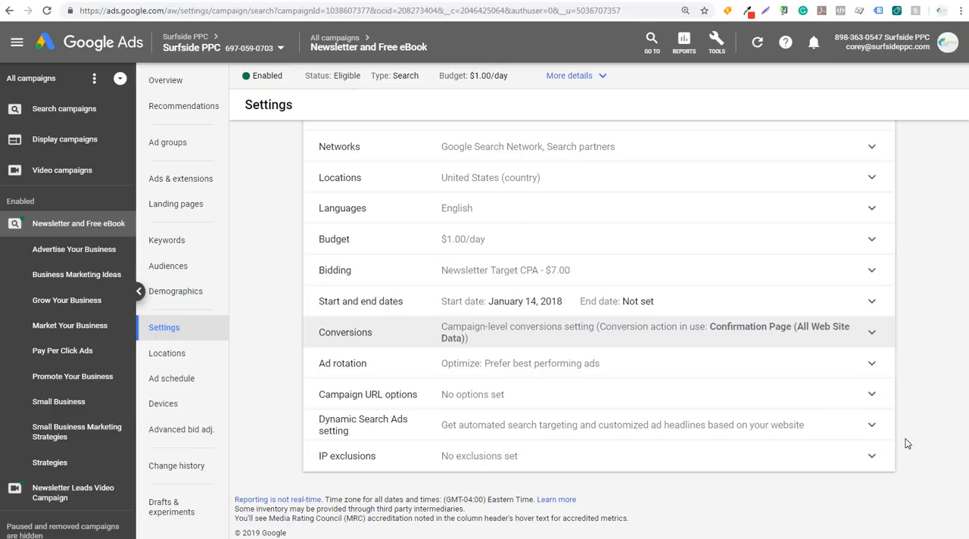
Review the campaign's Bidding setting to see which target CPA strategy its conversions feed
left_click(405, 282)
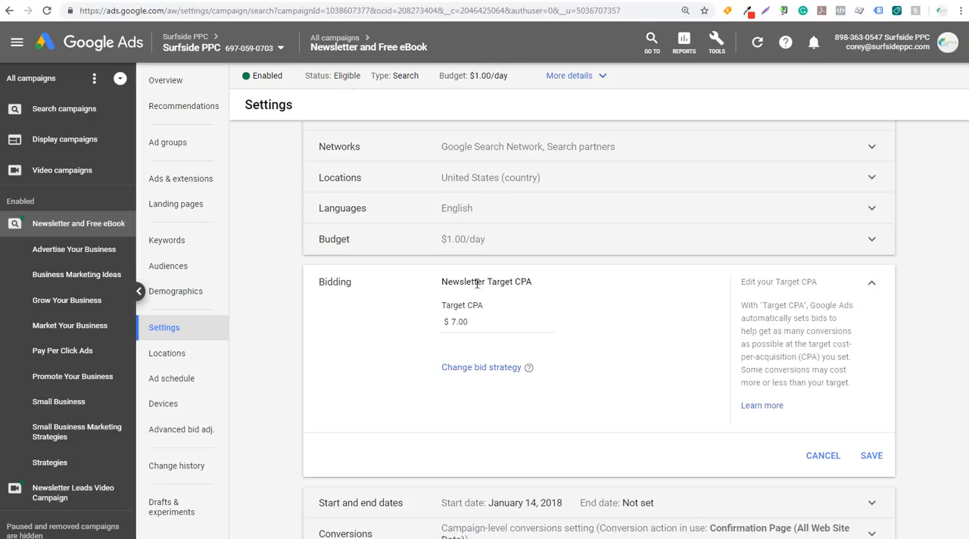
left_click_drag(477, 283, 545, 288)
left_click(545, 288)
left_click(869, 283)
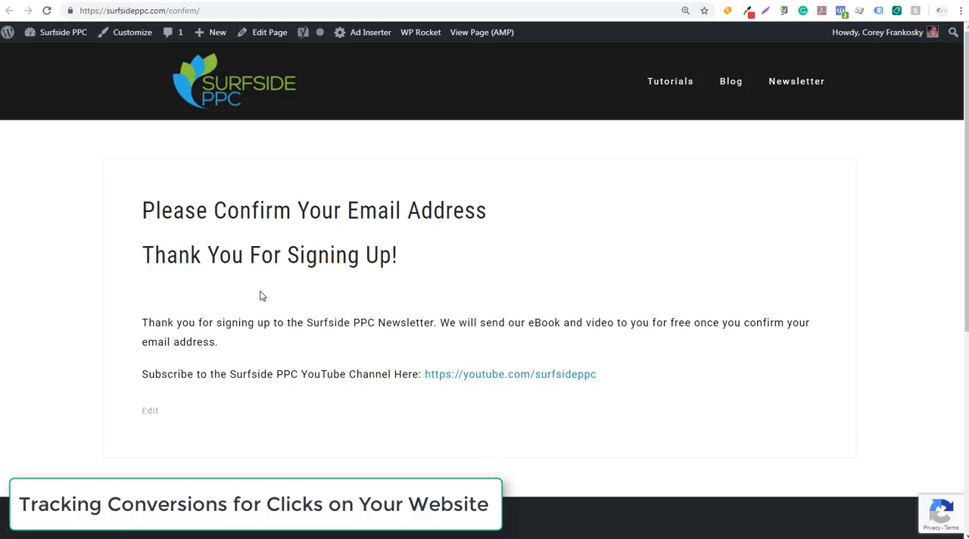
Point out the YouTube channel link on the thank-you page and start a new website conversion action with the category Other
left_click_drag(161, 372, 282, 374)
left_click(385, 373)
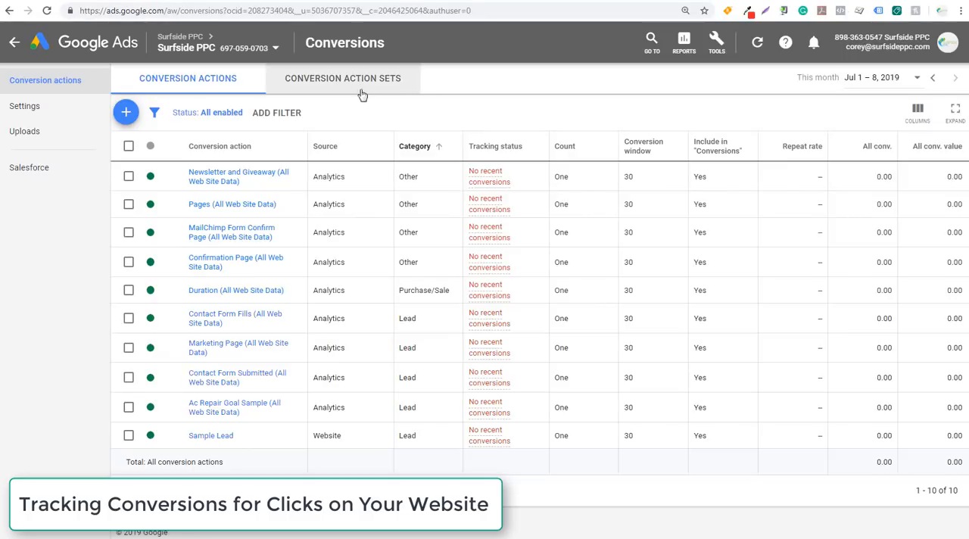
left_click(128, 113)
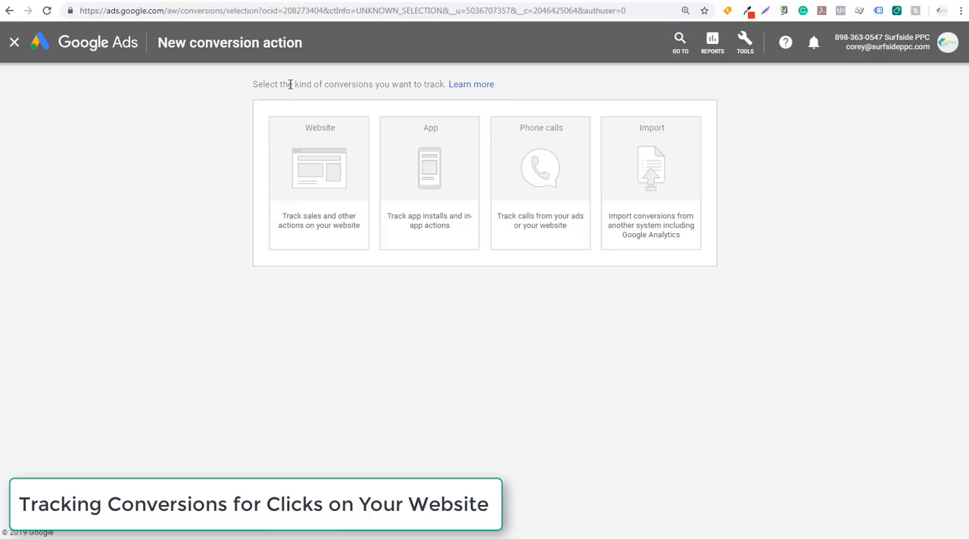
left_click(340, 179)
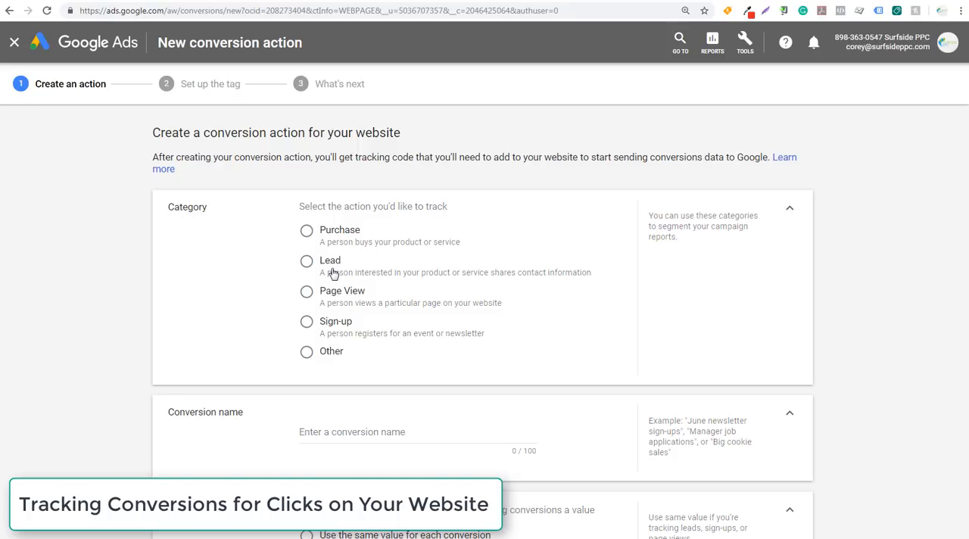
left_click(311, 355)
Name the conversion action "YouTube Link" and use the same value of 1 US dollar for each conversion
scroll(216, 341, "down", 1)
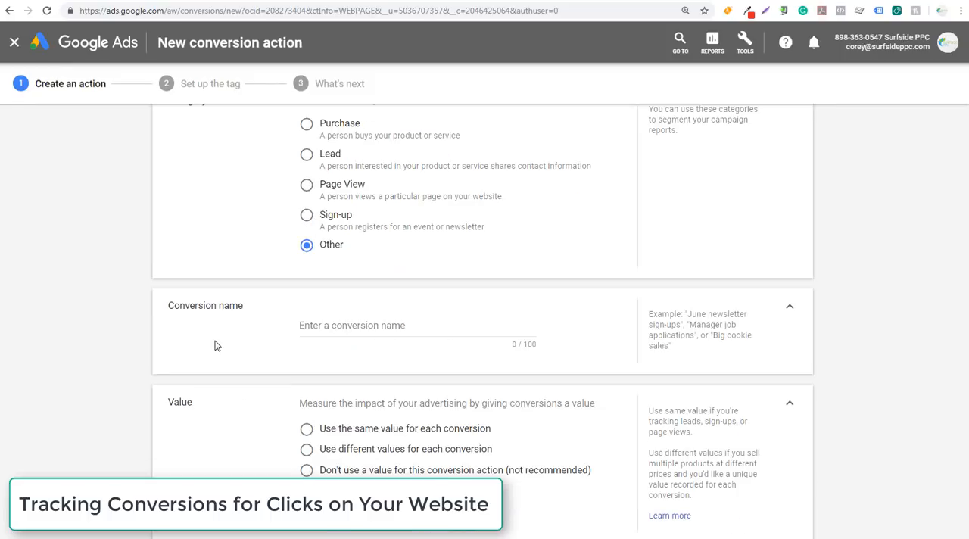
left_click(333, 325)
type("Y")
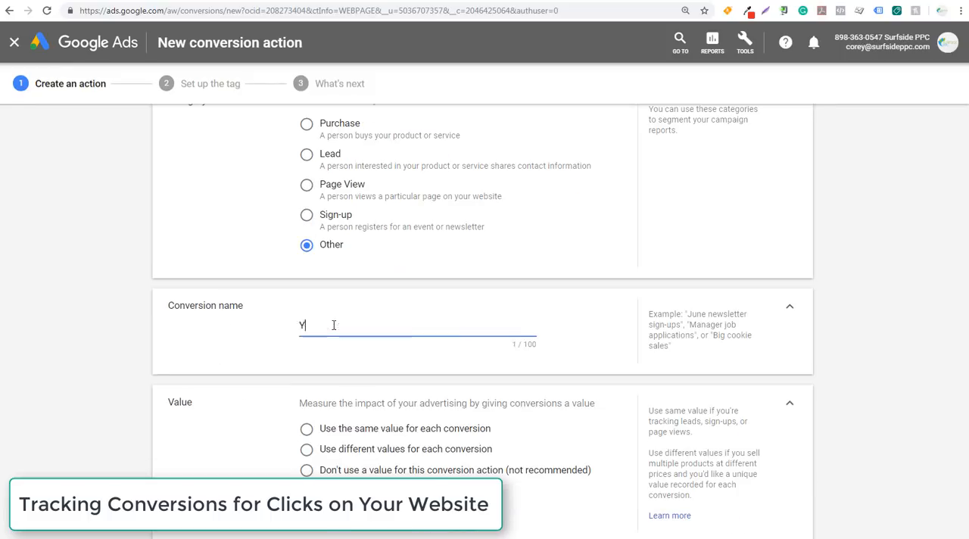
type("ouTube Link")
scroll(227, 424, "down", 3)
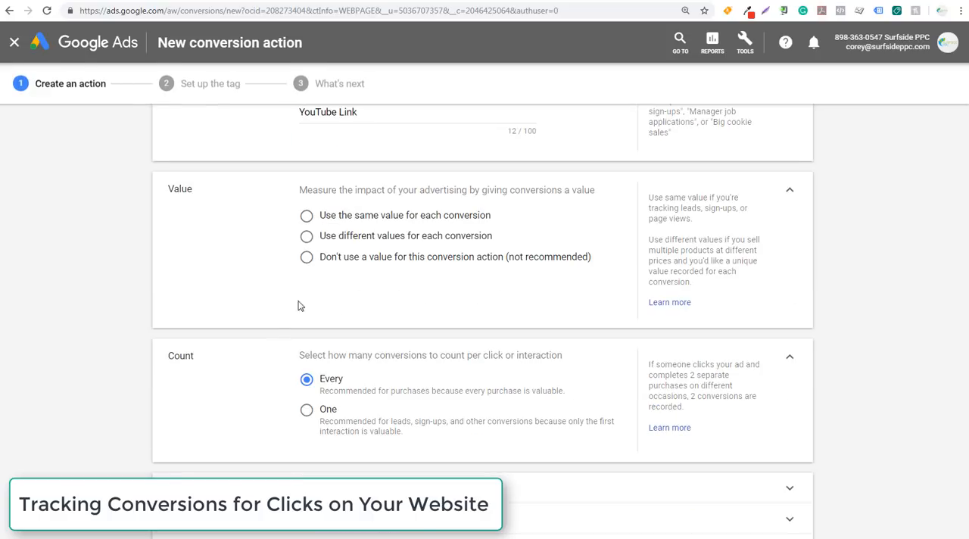
left_click(307, 216)
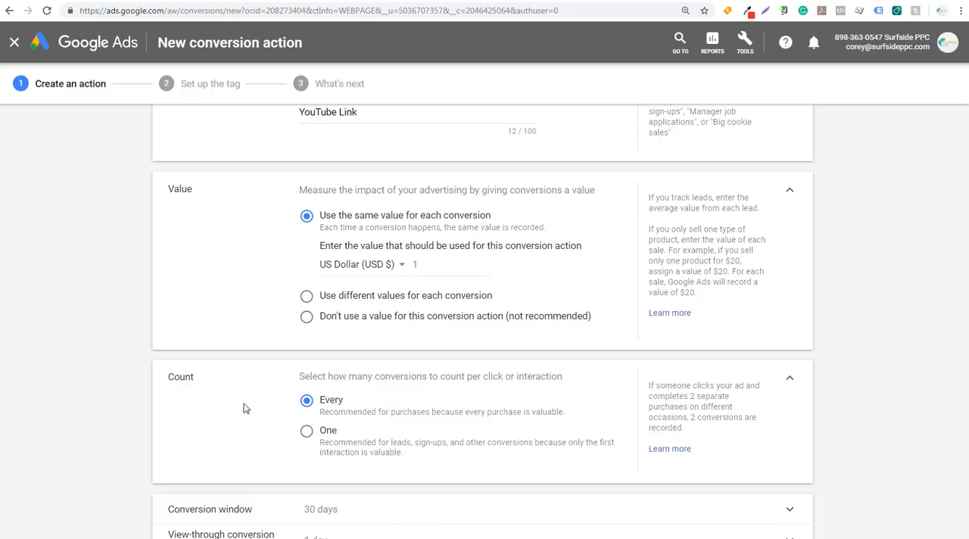
Try counting One conversion per interaction and switch the count back to Every
scroll(257, 403, "down", 2)
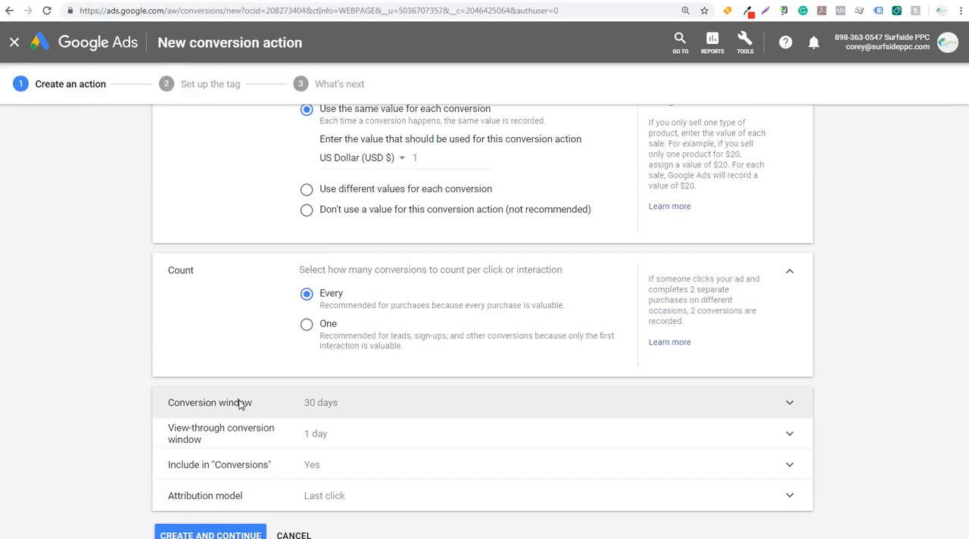
left_click(306, 326)
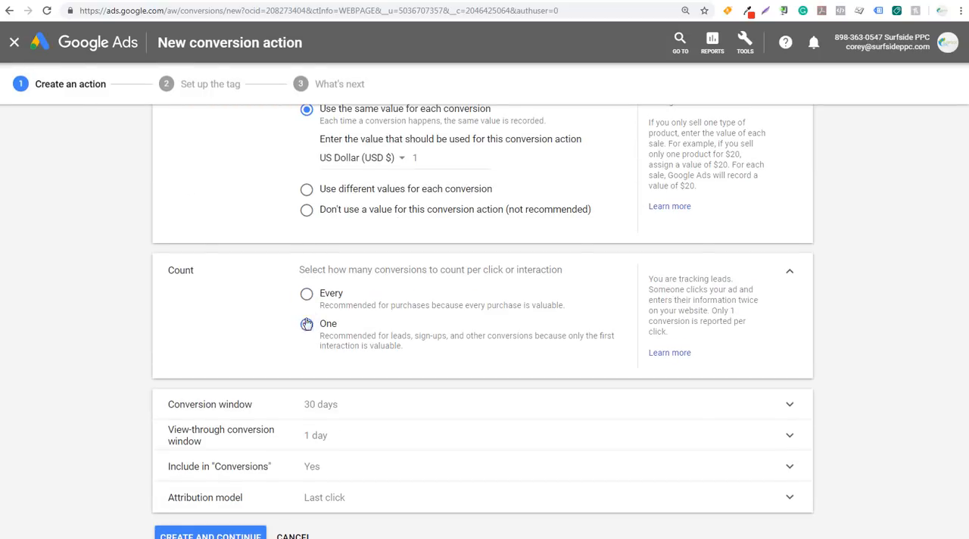
left_click(307, 294)
Check the conversion window, choose Last click as the attribution model, and create the conversion action
scroll(125, 349, "down", 1)
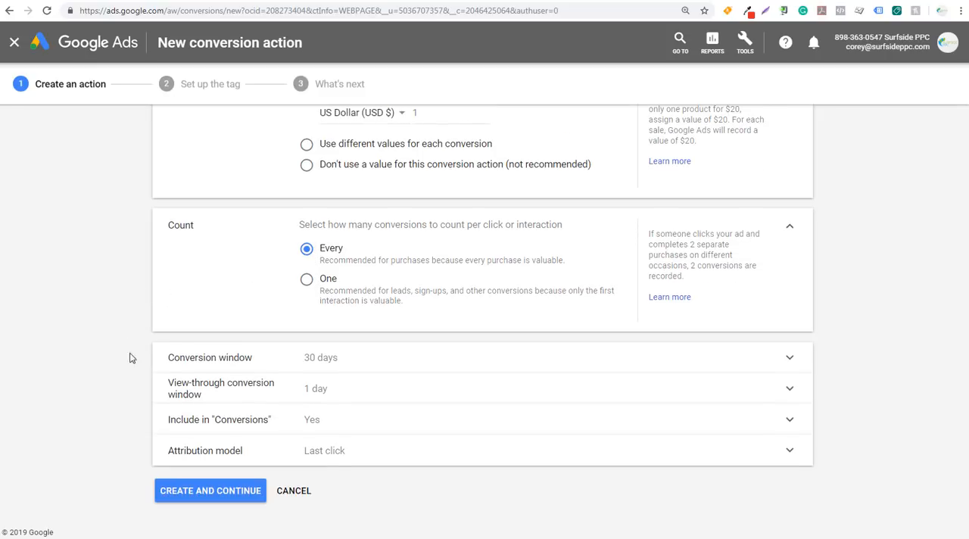
left_click(344, 356)
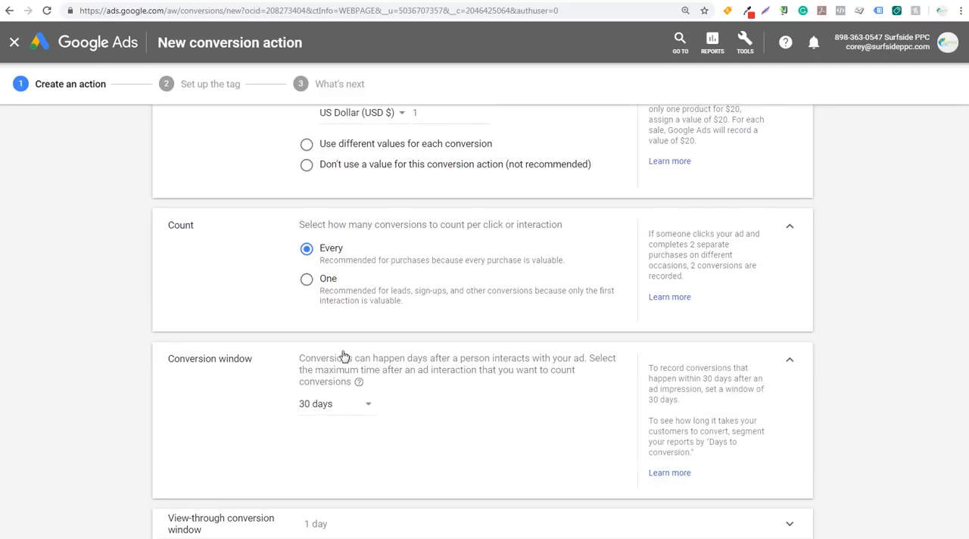
left_click(794, 364)
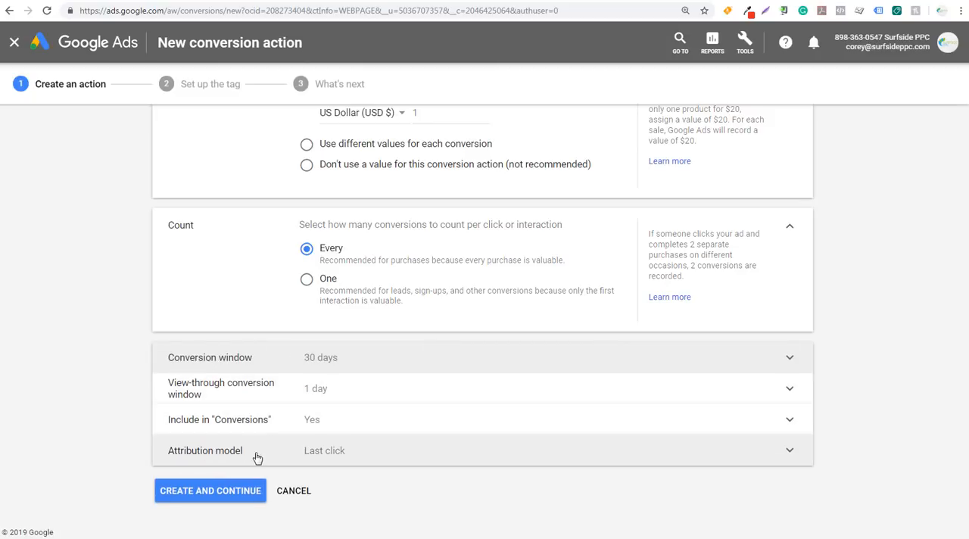
left_click(368, 458)
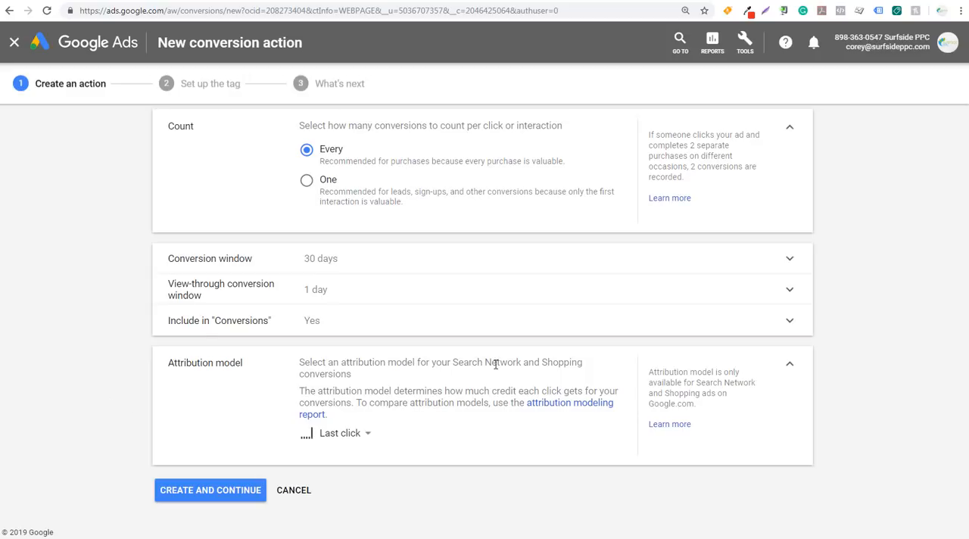
left_click(341, 438)
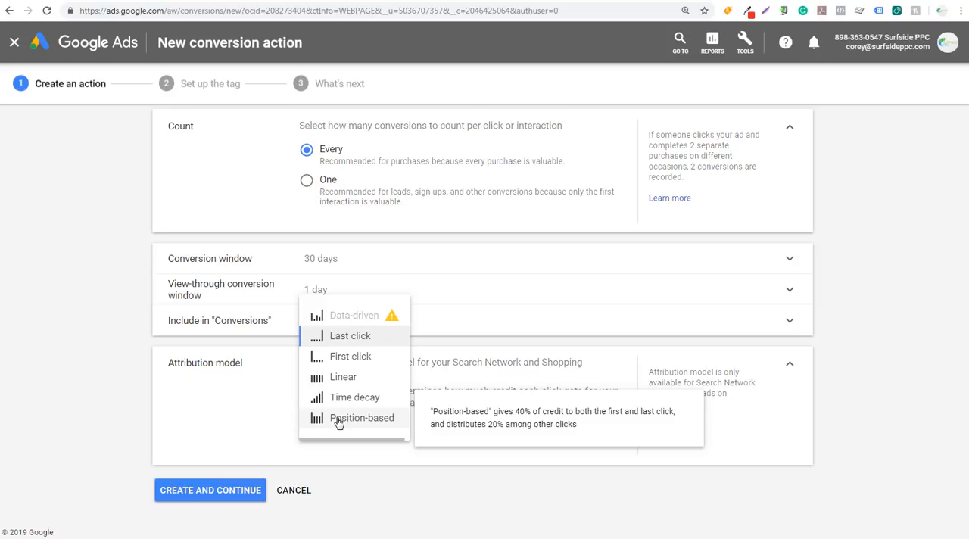
left_click(351, 337)
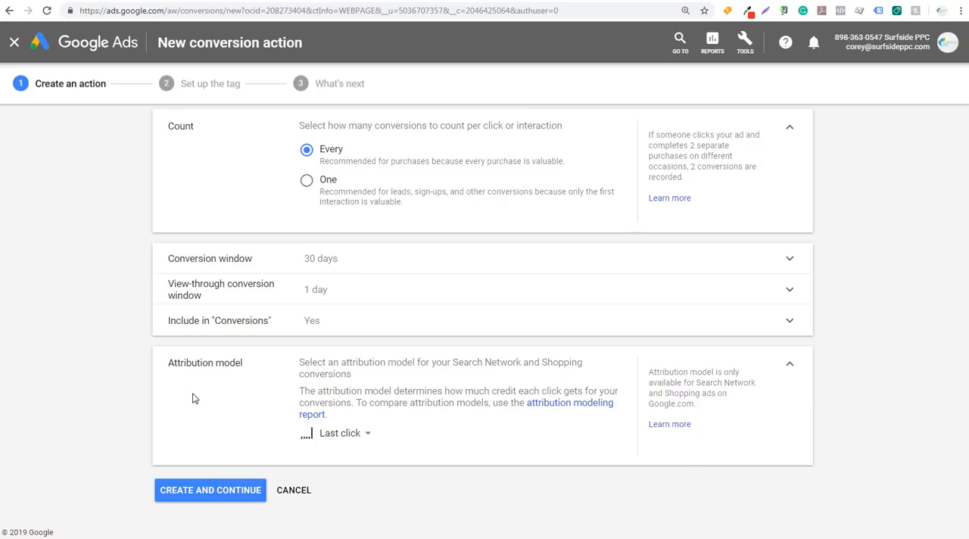
left_click(201, 498)
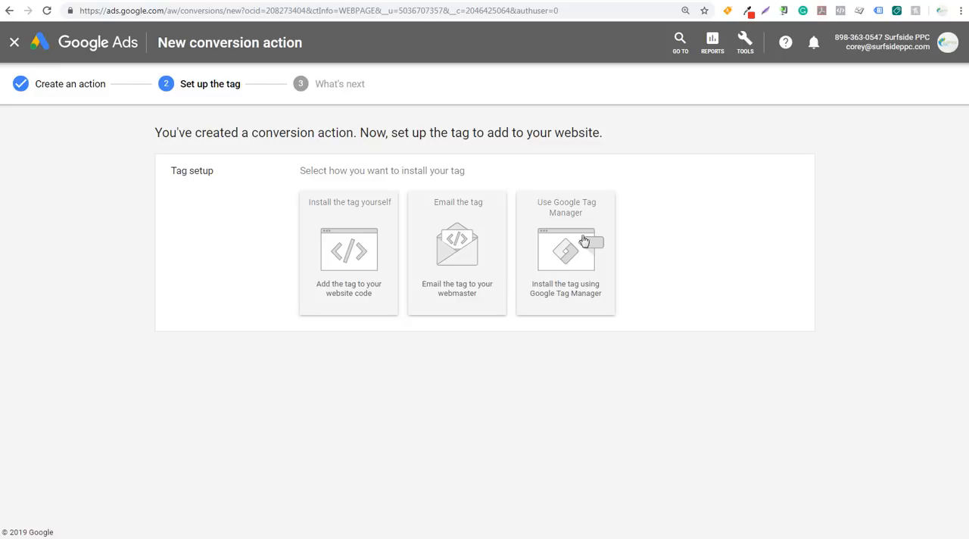
Choose to install the YouTube Link tag yourself and set its event snippet to track conversions on Click
left_click(347, 215)
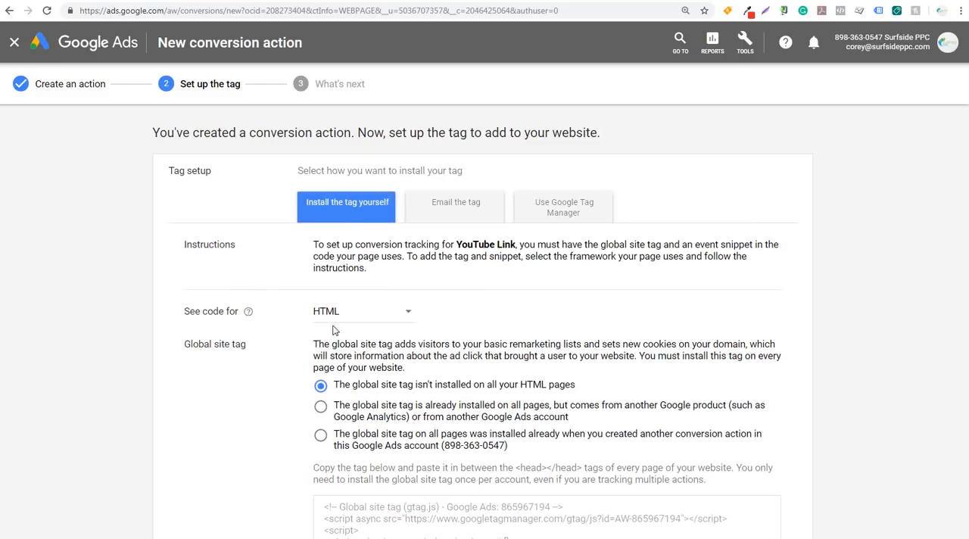
scroll(516, 336, "down", 3)
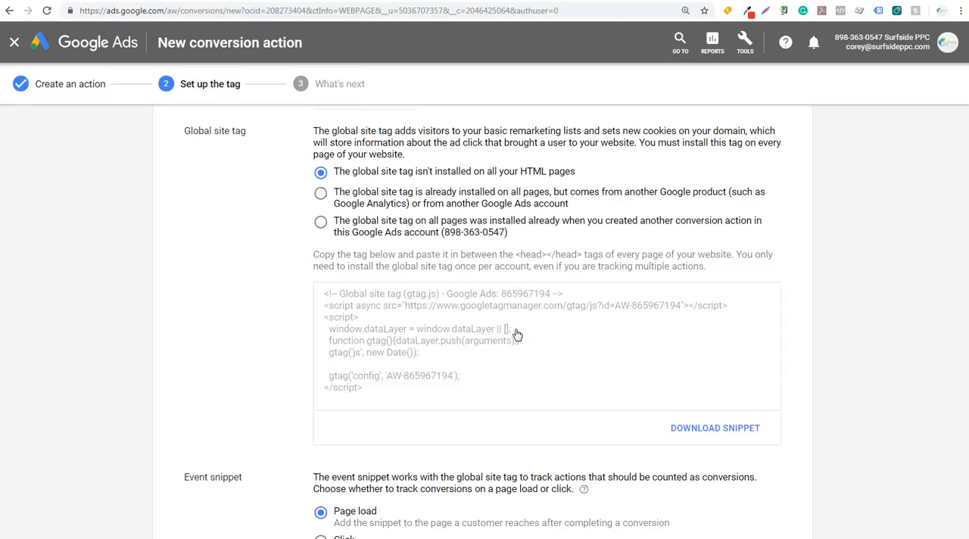
scroll(485, 322, "up", 4)
scroll(301, 304, "down", 6)
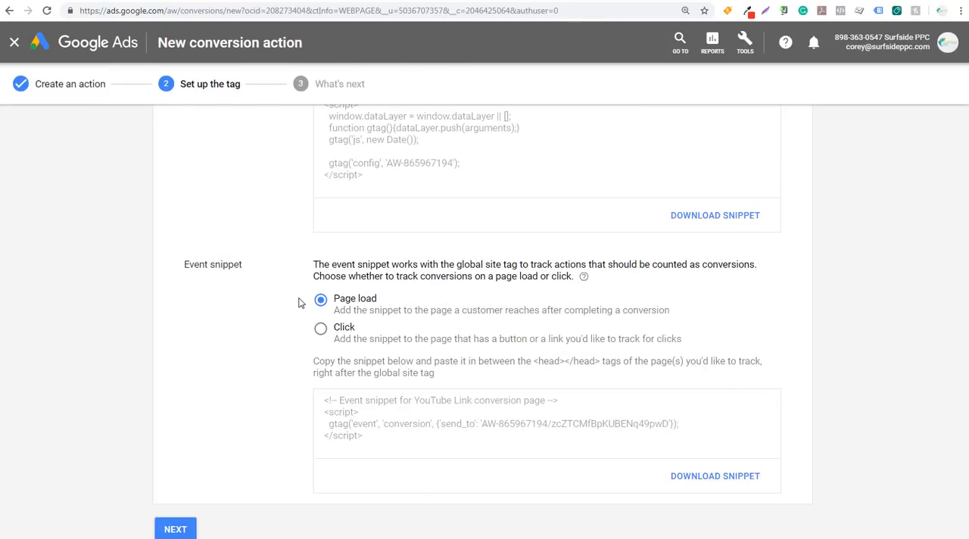
left_click(321, 330)
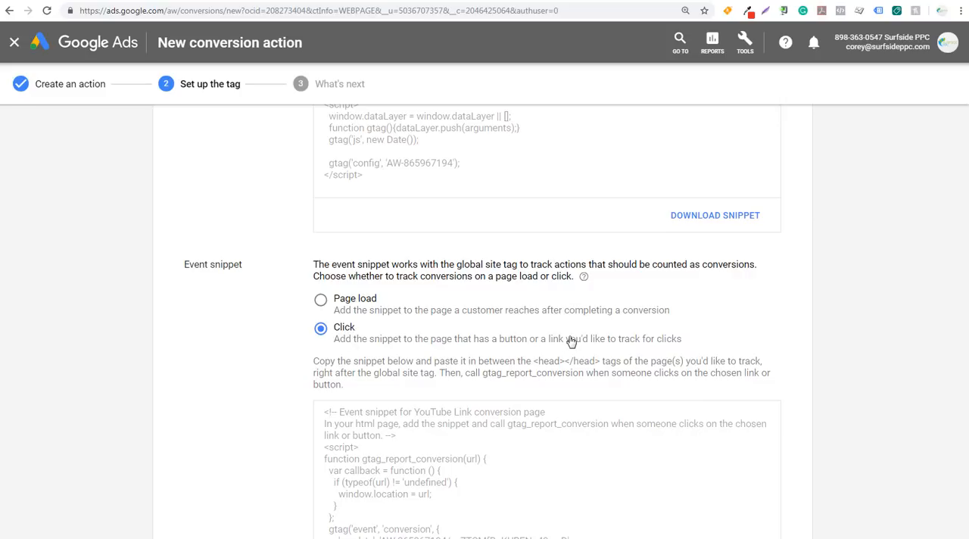
Set the global site tag option to already installed on all pages but coming from another Google product or Google Ads account
scroll(234, 288, "up", 5)
scroll(253, 333, "down", 1)
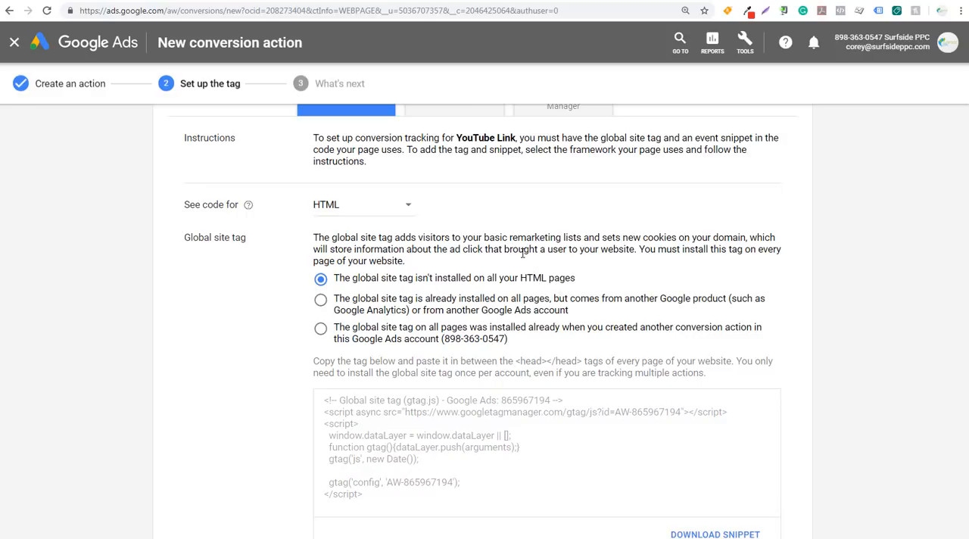
left_click(394, 304)
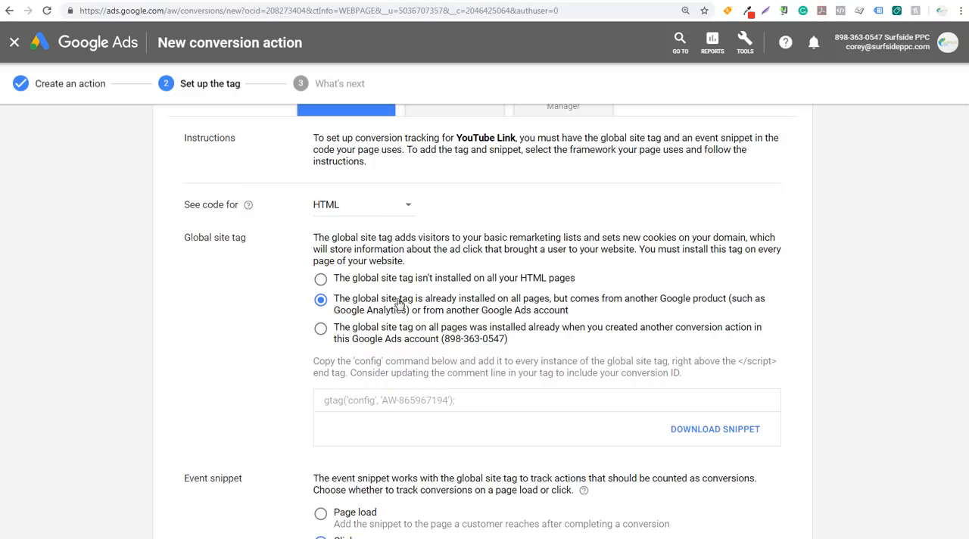
Copy the gtag config command from Google Ads and paste it below the Analytics config line in WordPress's Scripts in Header
left_click(467, 400)
key("ctrl+c")
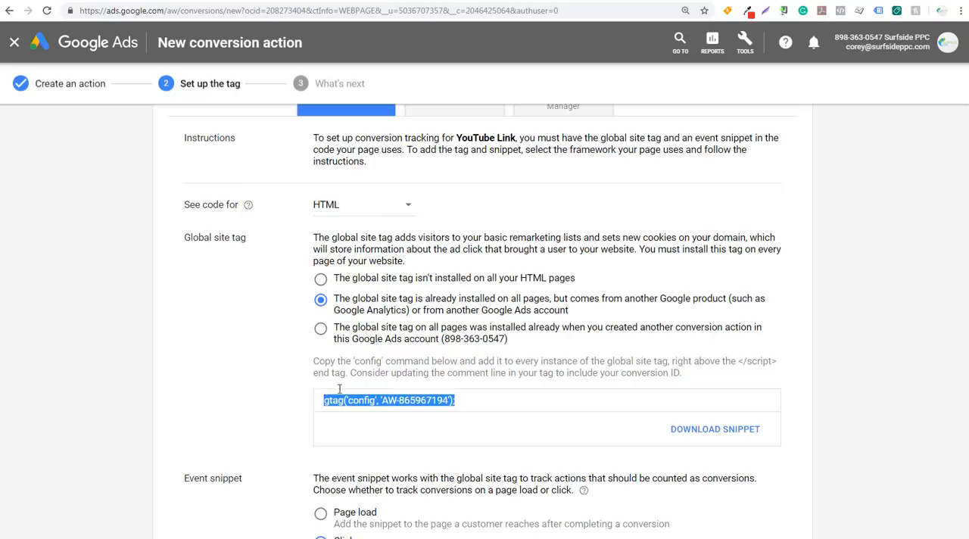
left_click(675, 0)
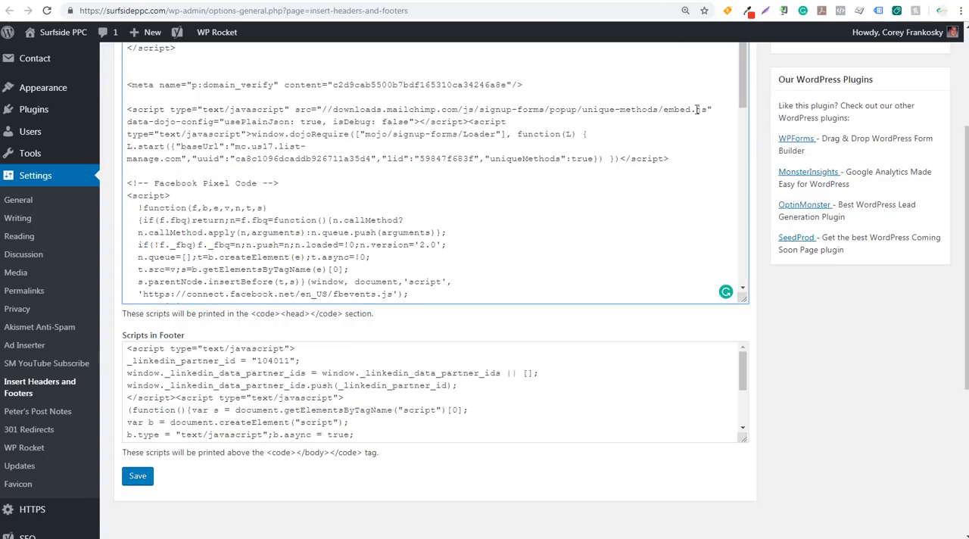
scroll(739, 185, "up", 4)
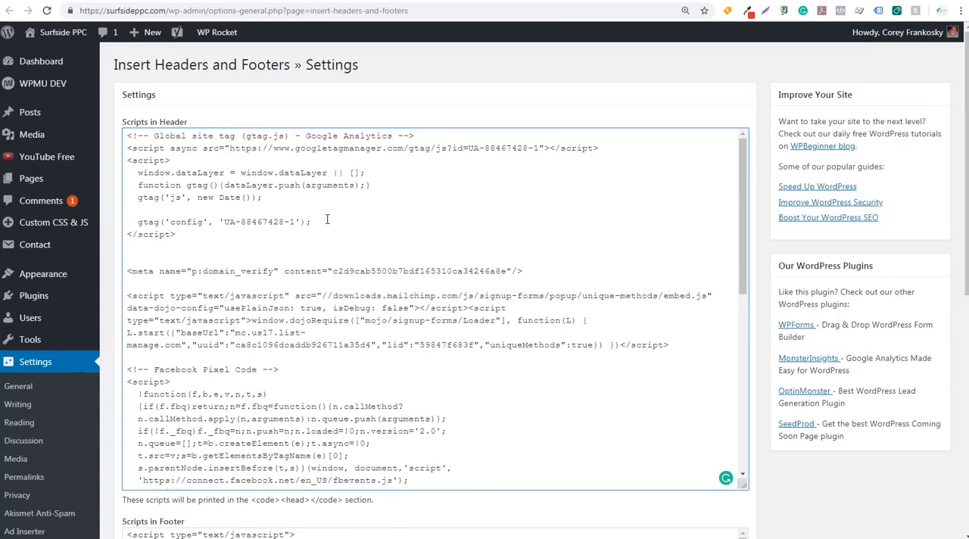
key("ctrl+v")
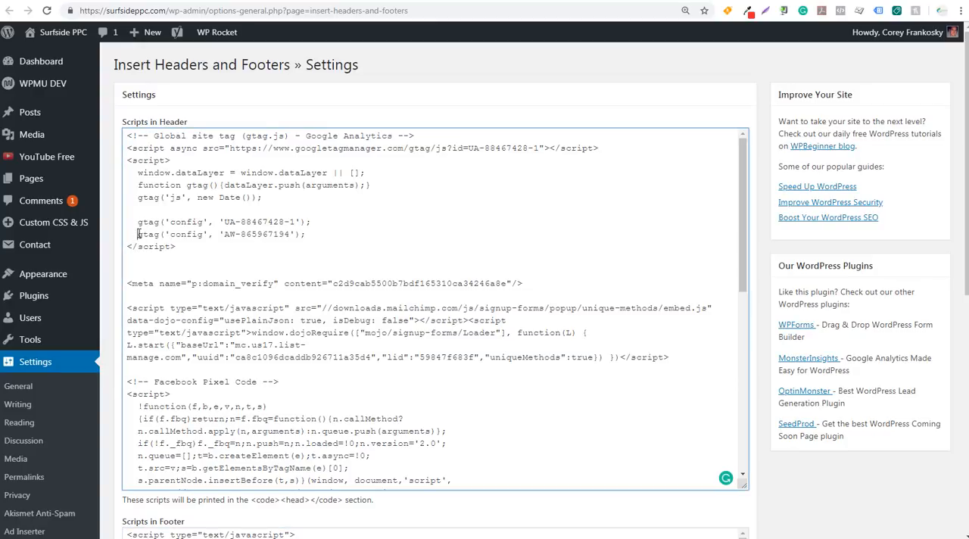
left_click_drag(138, 234, 310, 235)
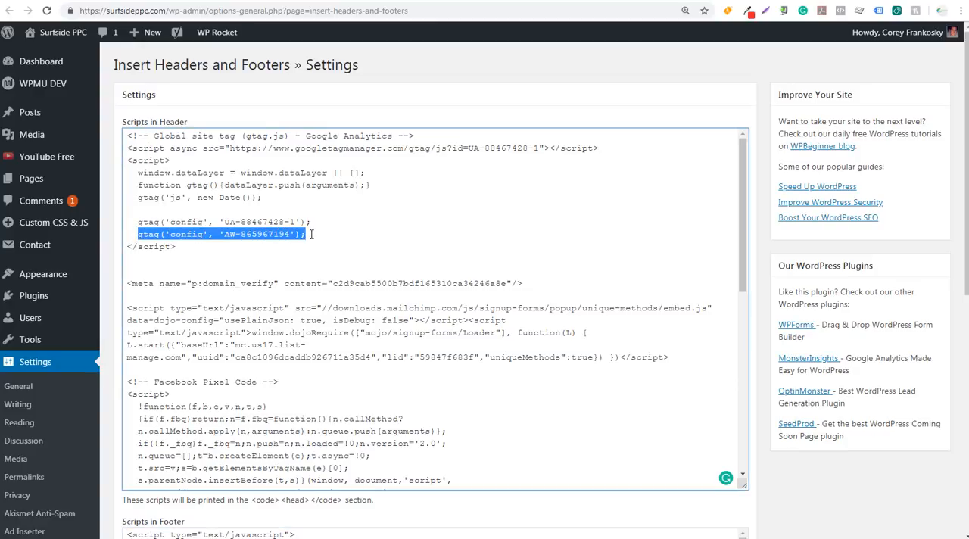
left_click(319, 231)
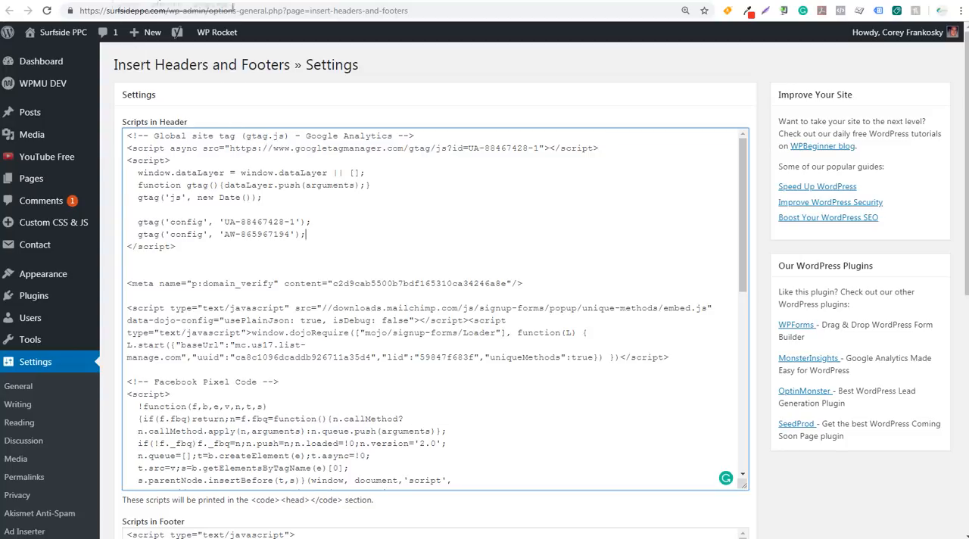
Return to the Google Ads tag setup and copy the complete YouTube Link click event snippet
left_click(184, 1)
left_click(195, 1)
left_click(197, 335)
scroll(197, 336, "down", 2)
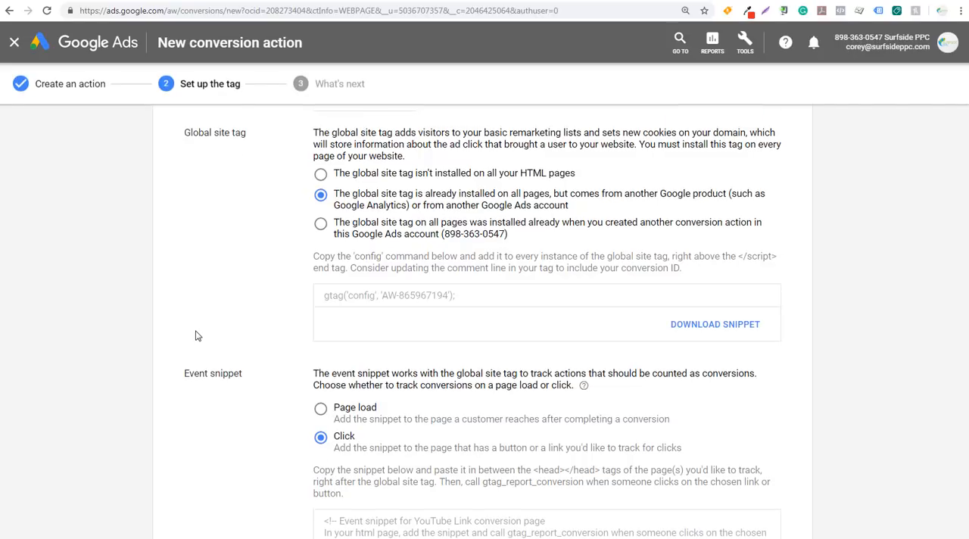
scroll(334, 362, "down", 1)
scroll(334, 357, "up", 1)
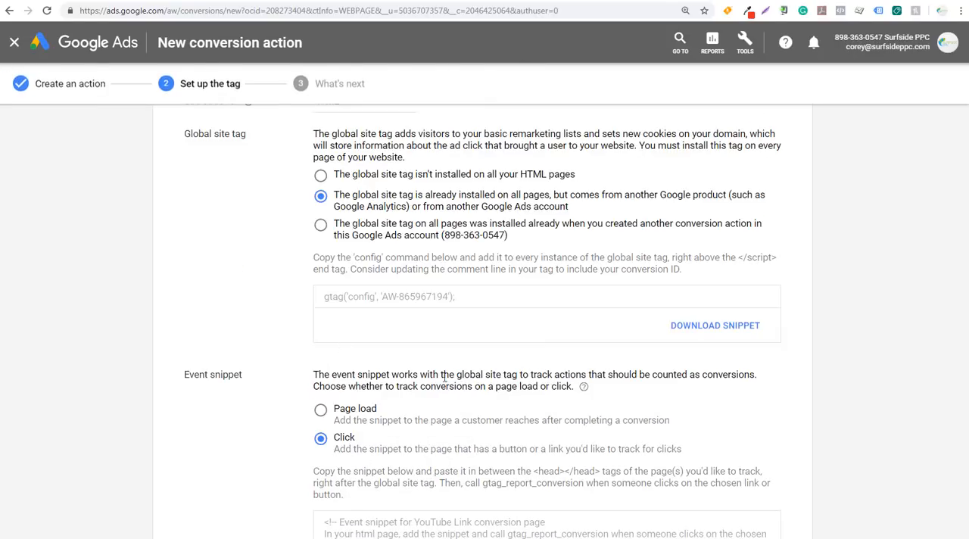
scroll(445, 378, "down", 3)
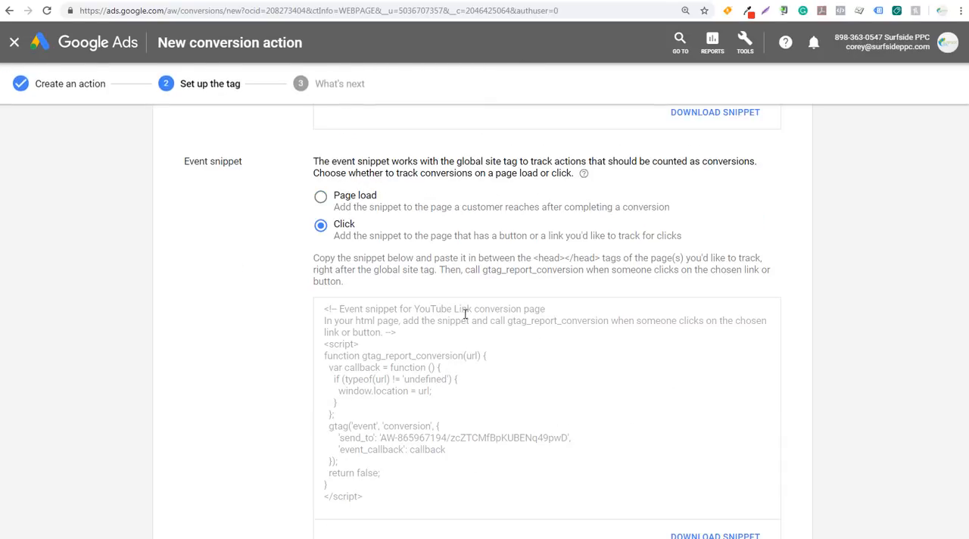
scroll(477, 322, "down", 2)
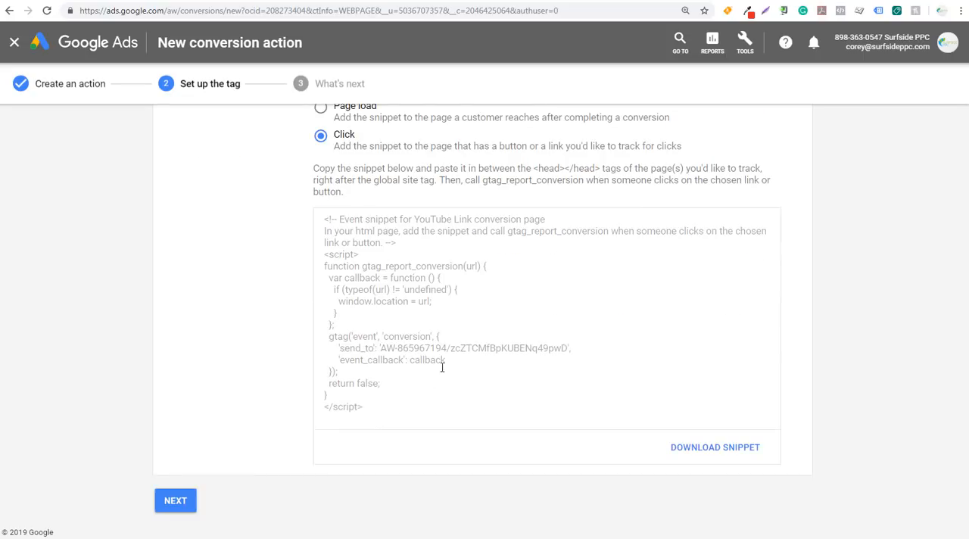
left_click_drag(382, 413, 319, 221)
key("ctrl+c")
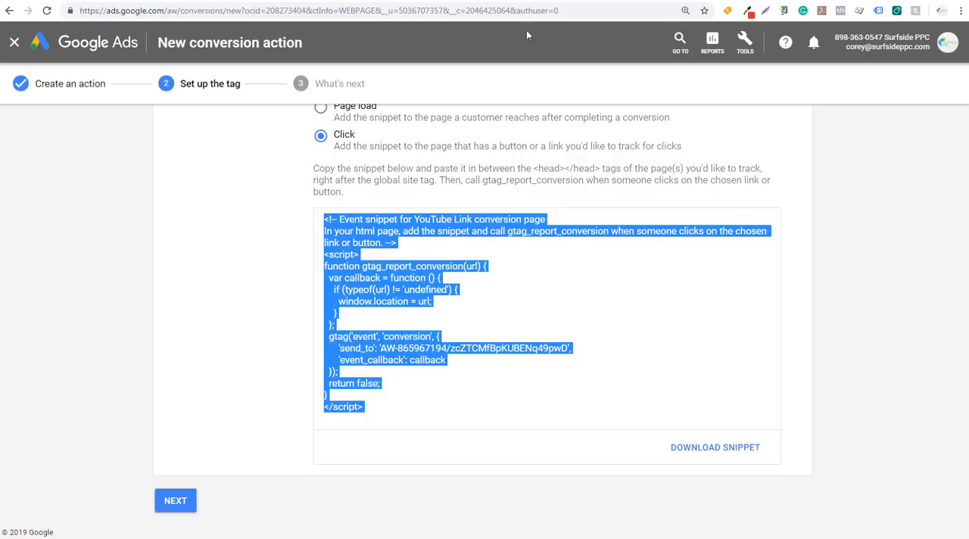
Paste the YouTube Link event snippet into WordPress's Scripts in Header, one blank line below the global site tag's closing script tag
left_click(603, 1)
left_click(204, 246)
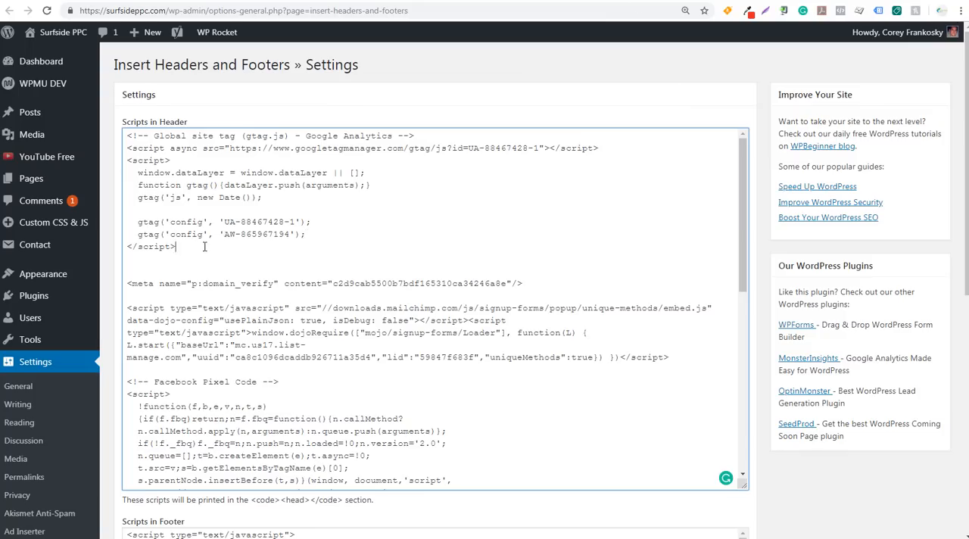
key("Return")
key("Return")
key("ctrl+v")
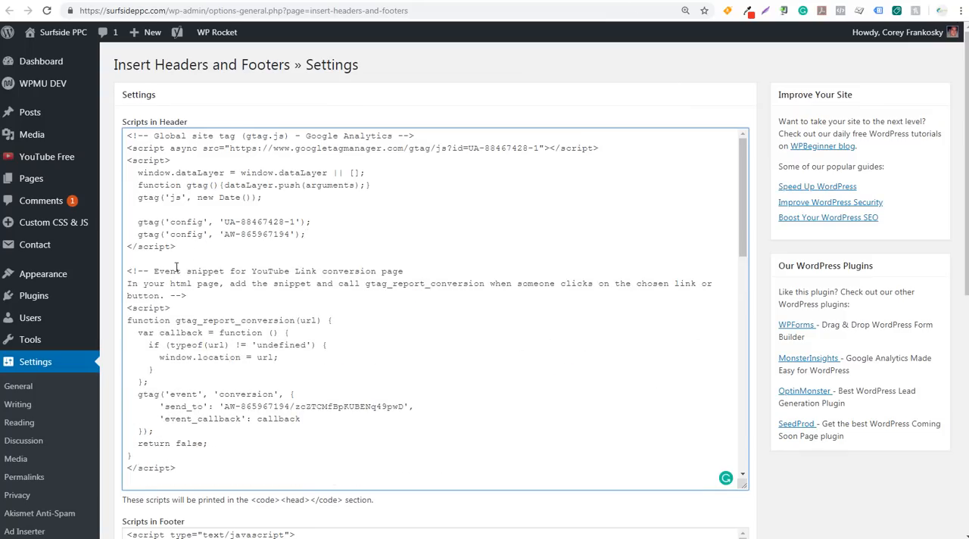
left_click_drag(132, 271, 412, 274)
left_click(448, 282)
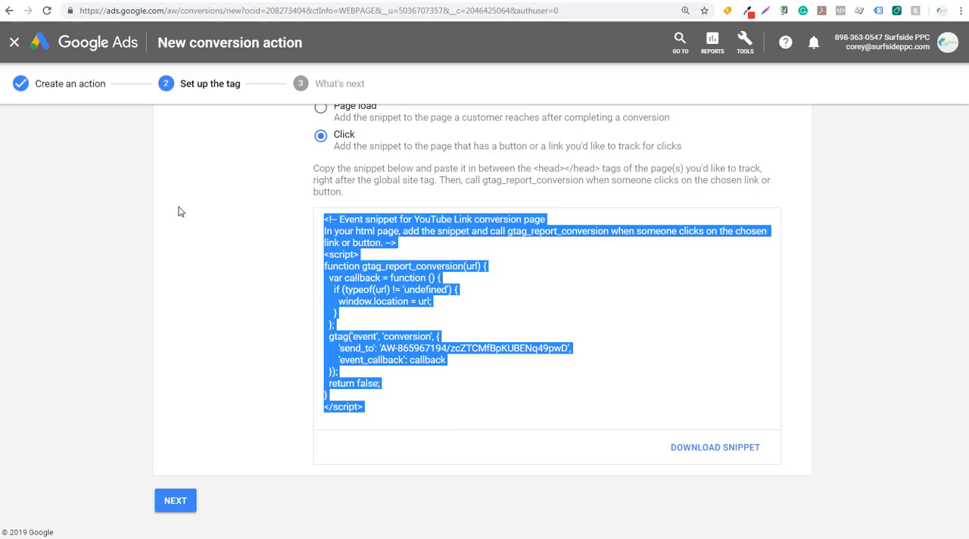
left_click(177, 209)
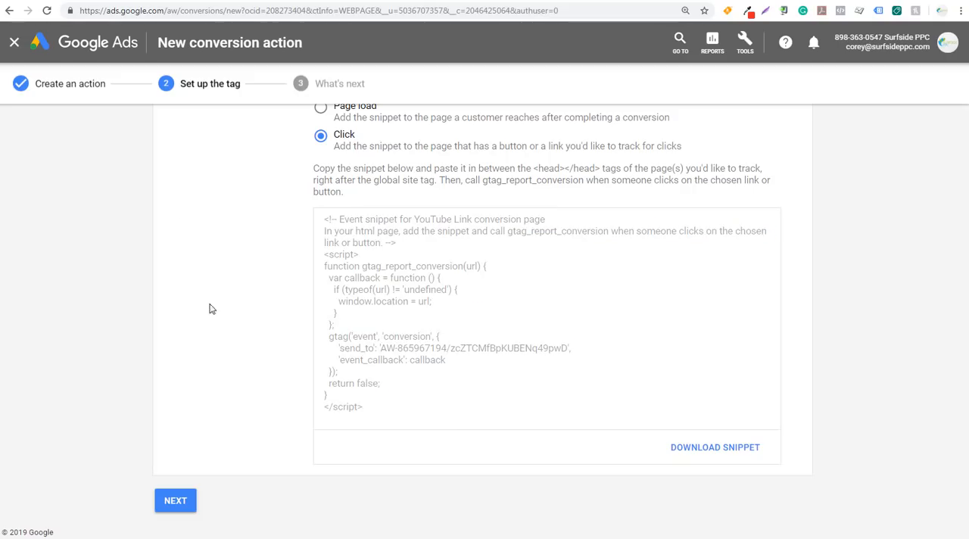
Finish the tag setup in Google Ads and check the YouTube Link conversion action's tracking status
left_click(175, 503)
left_click(177, 324)
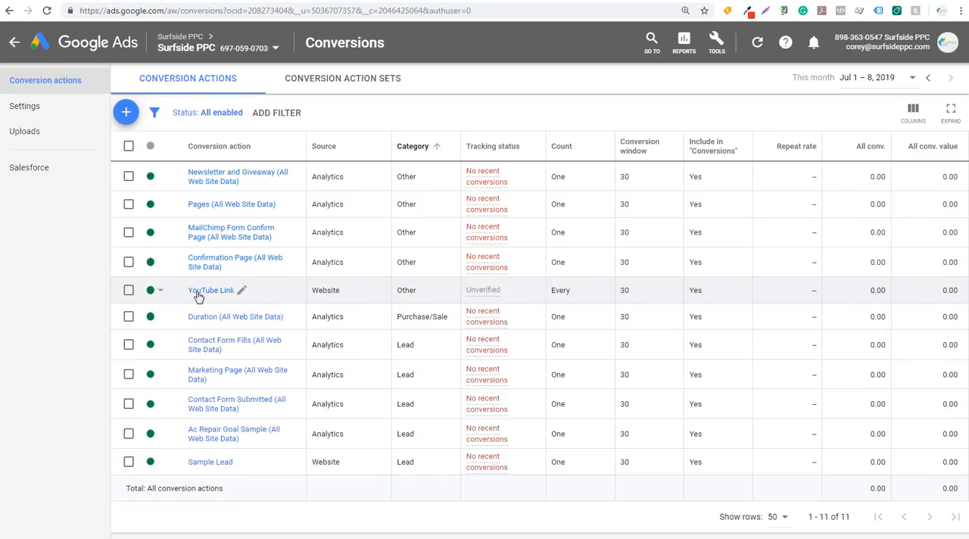
mouse_move(481, 293)
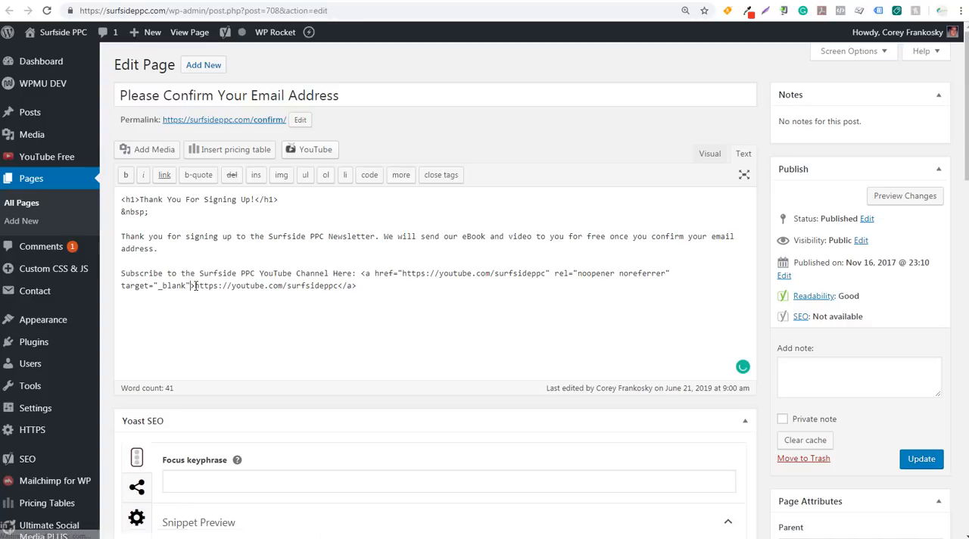
Paste an anchor with an onclick gtag_report_conversion('#') call below the subscribe line on the Please Confirm Your Email Address page in WordPress
left_click_drag(194, 285, 338, 288)
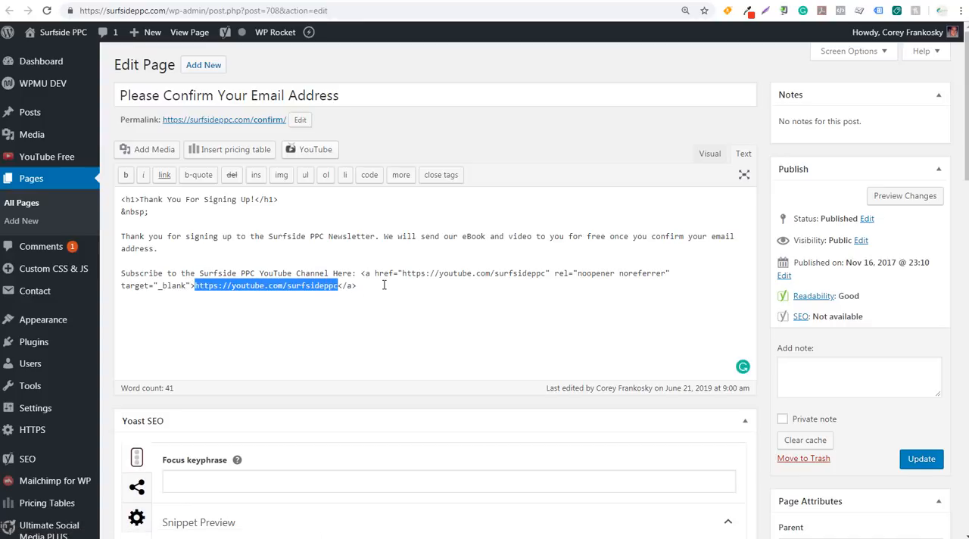
left_click(409, 283)
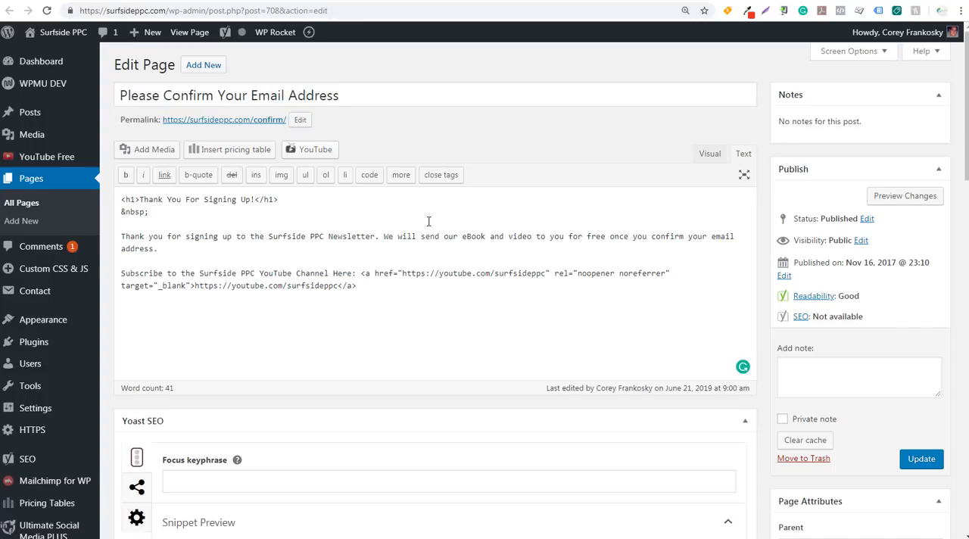
type("<a onclick=\"return gtag_report_conversion('#');\" href=\"#\">https://youtube.com/surfsideppc</a>")
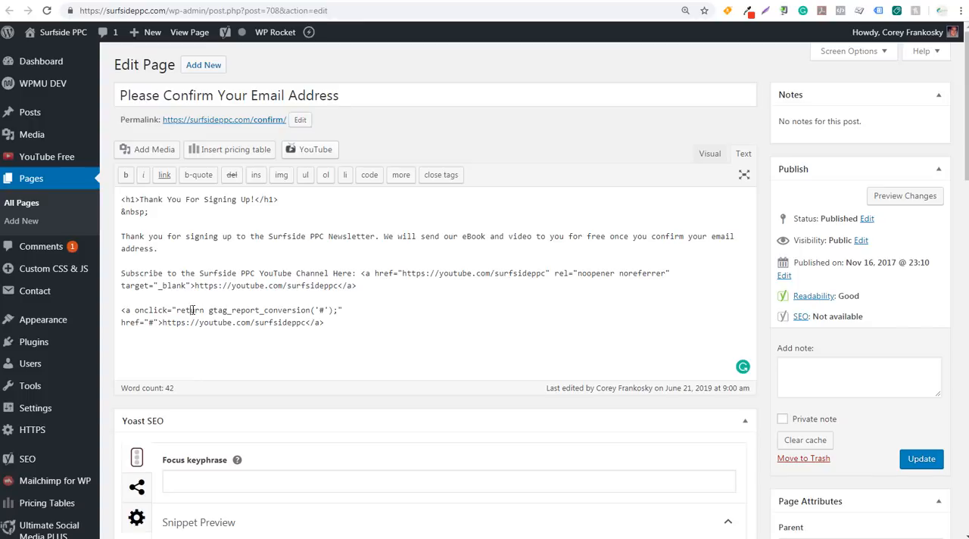
left_click(223, 310)
left_click(255, 311)
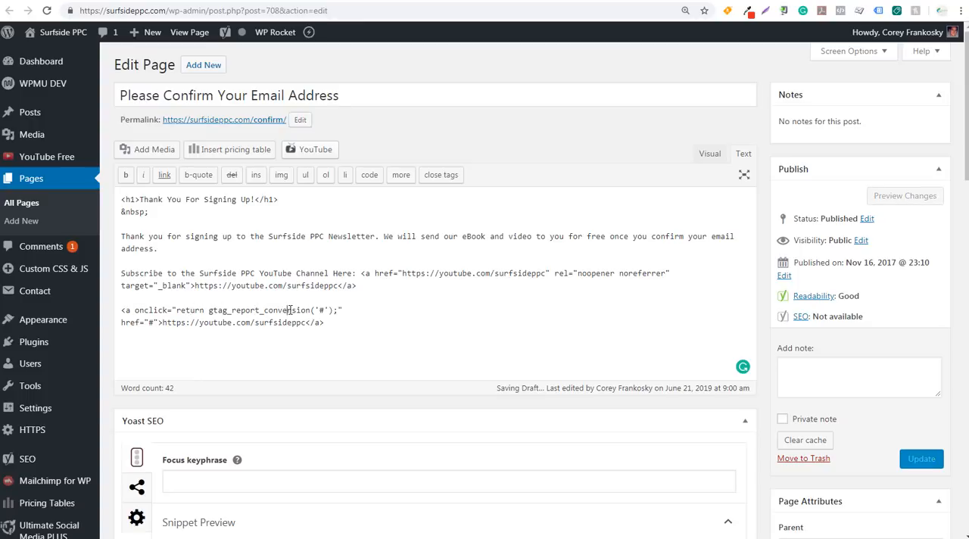
left_click_drag(325, 311, 319, 310)
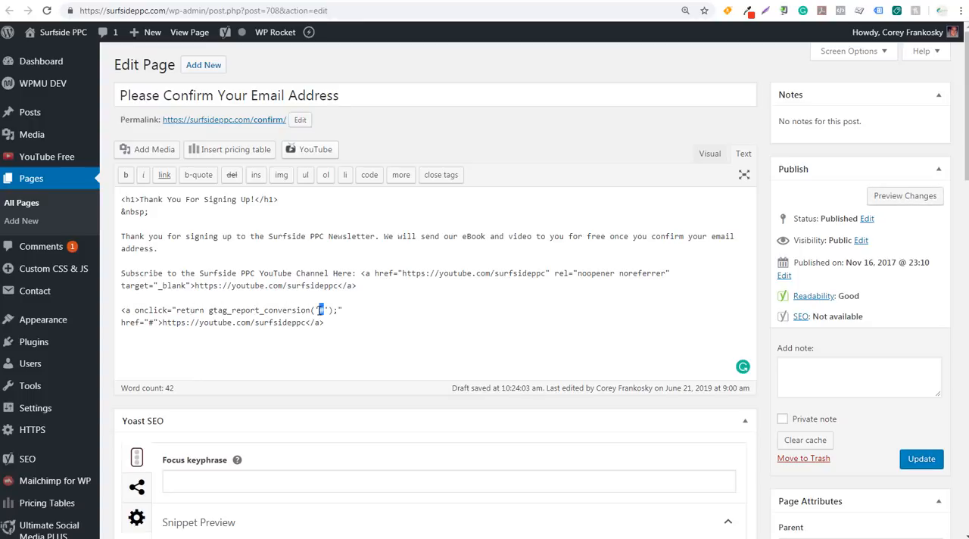
left_click(324, 310)
left_click_drag(163, 323, 306, 323)
key("ctrl+c")
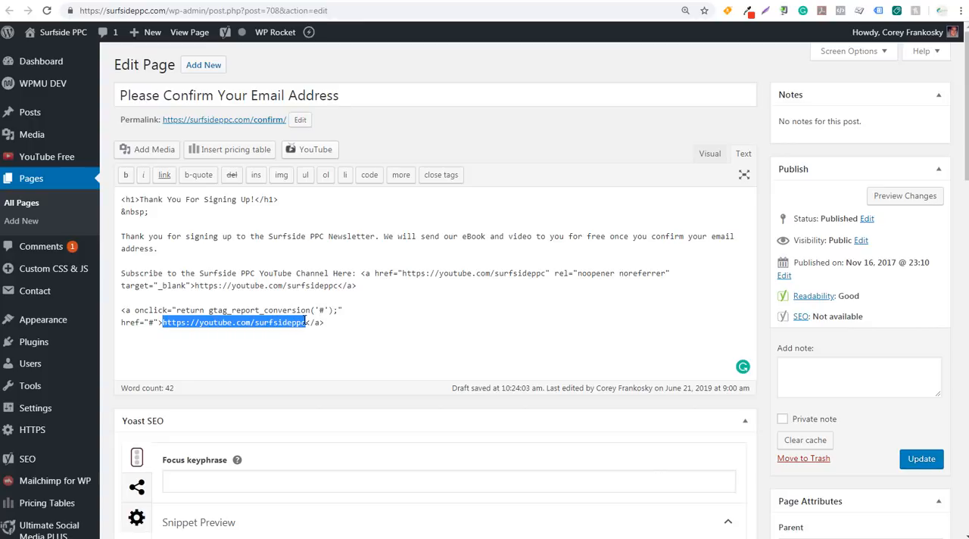
left_click(323, 310)
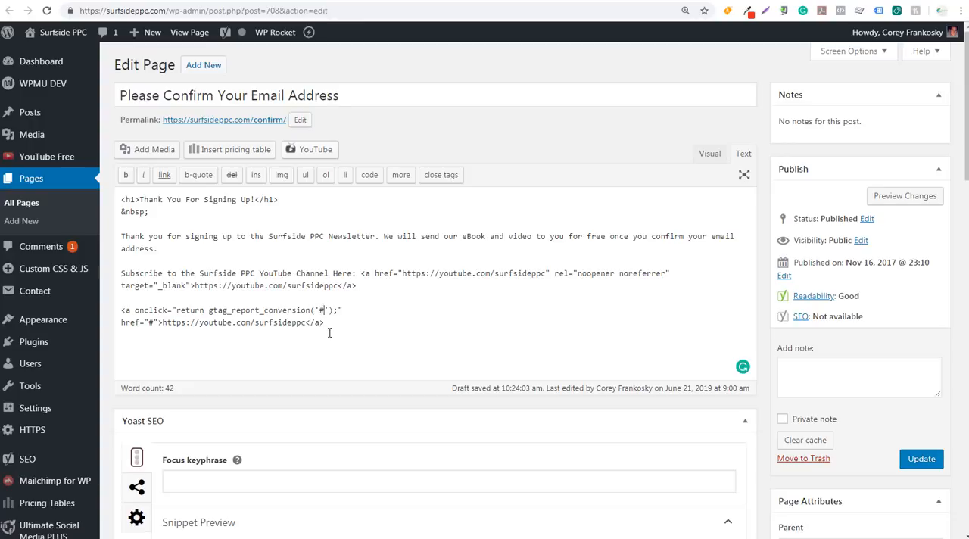
key("BackSpace")
key("ctrl+v")
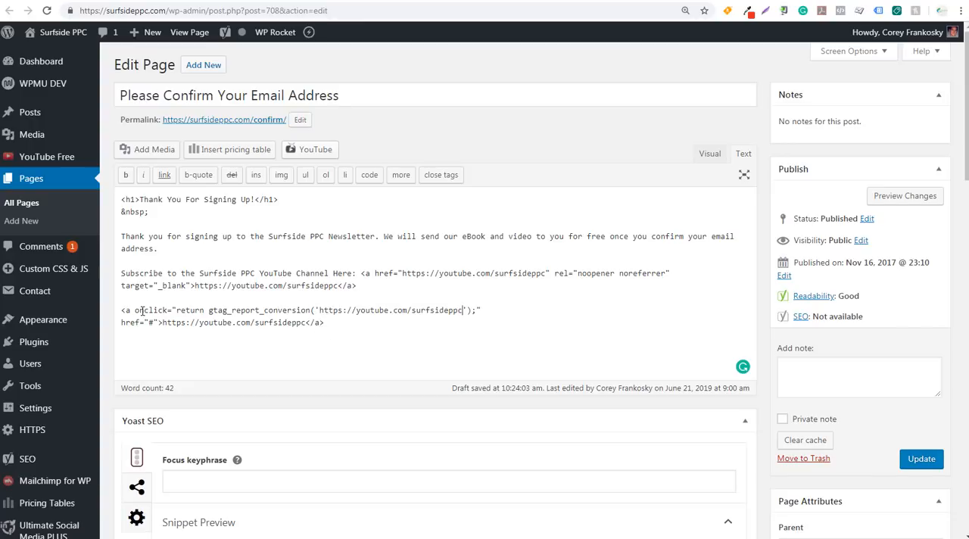
left_click(153, 323)
key("BackSpace")
key("ctrl+v")
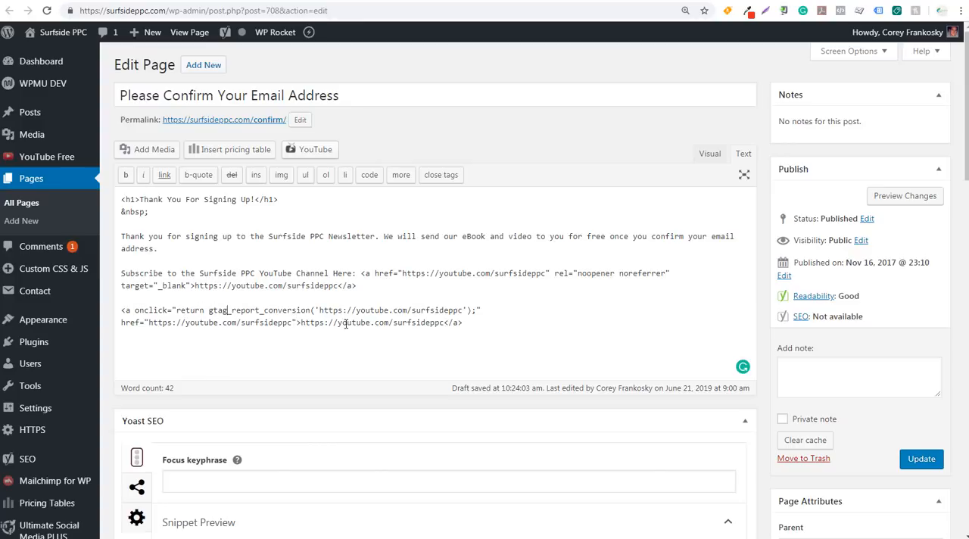
Review the new anchor's link text and check the YouTube Link tracking status in Google Ads
left_click_drag(301, 322, 403, 322)
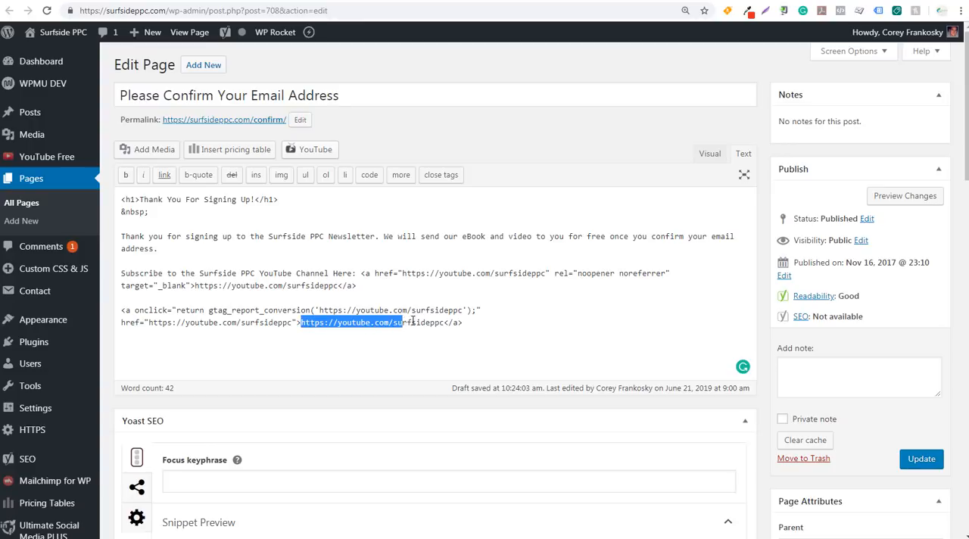
left_click(413, 323)
left_click(182, 1)
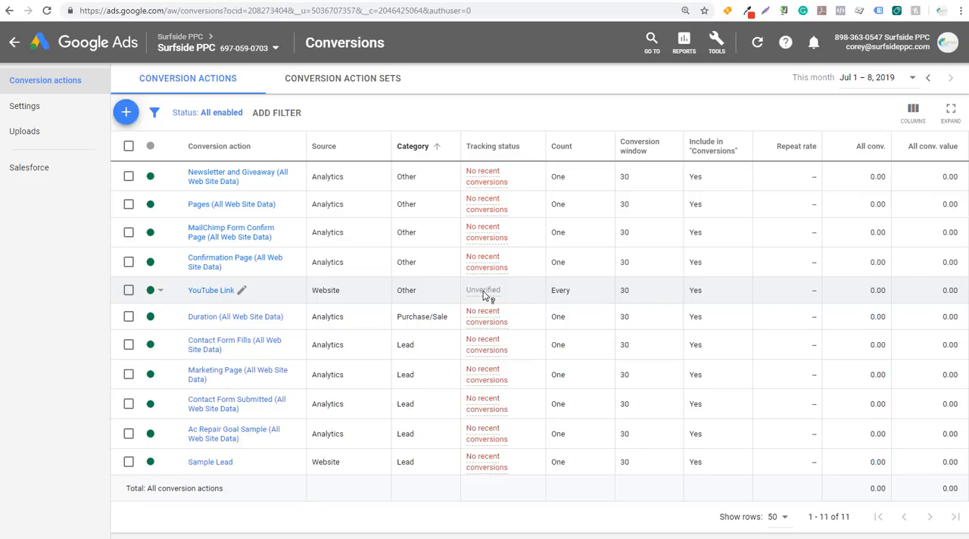
mouse_move(482, 297)
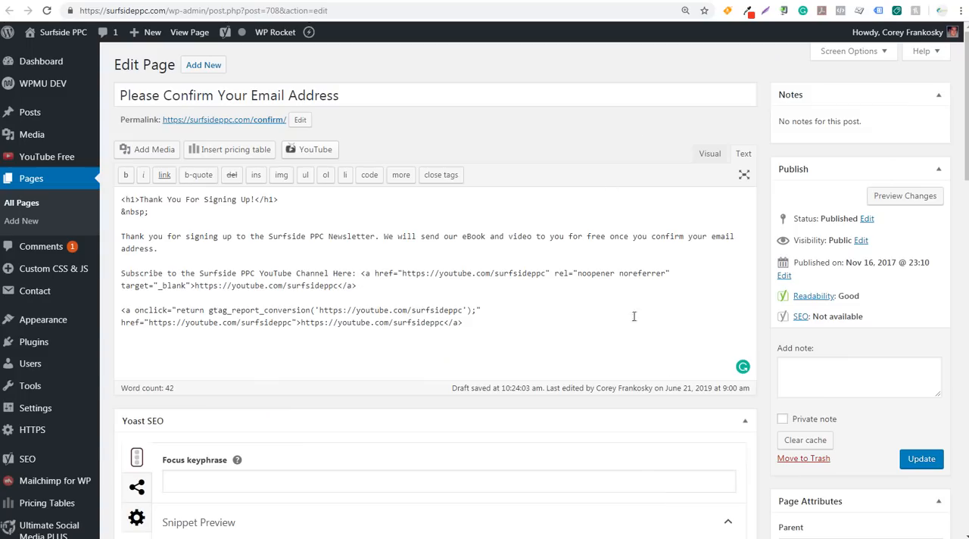
Update the Please Confirm Your Email Address page and reload the live confirm page
left_click(924, 462)
key("F5")
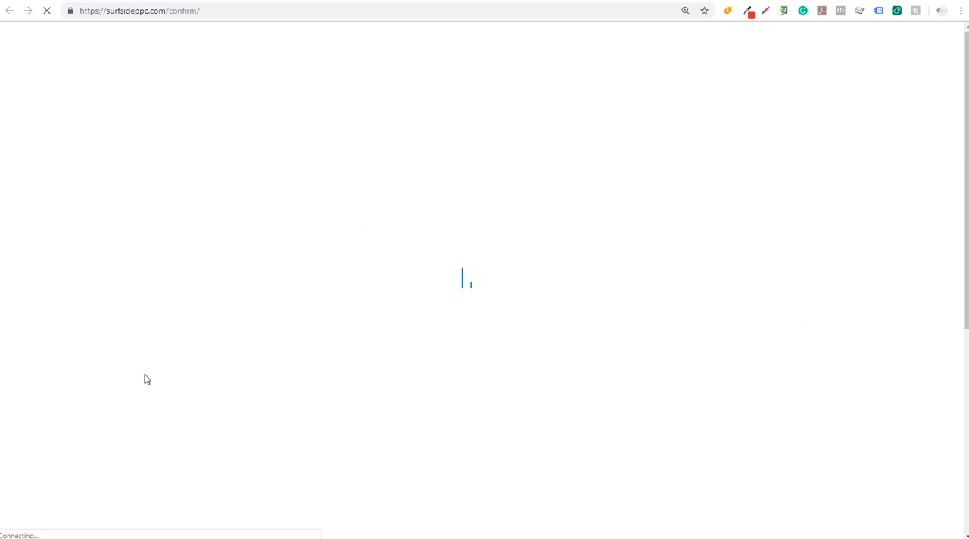
left_click_drag(169, 373, 309, 374)
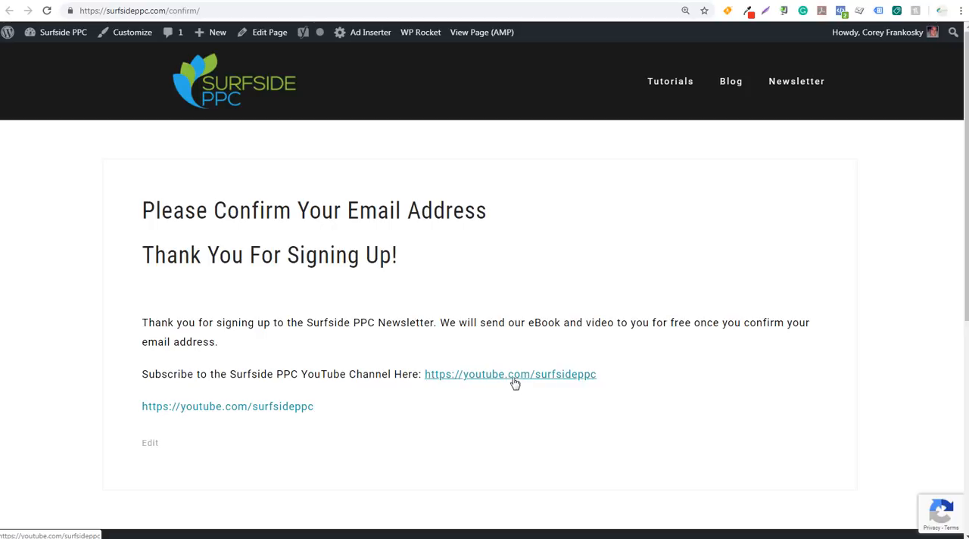
In the WordPress page editor, delete the original YouTube anchor and paste a copy of the onclick-tracked anchor after "Subscribe to the Surfside PPC YouTube Channel Here:"
left_click(764, 1)
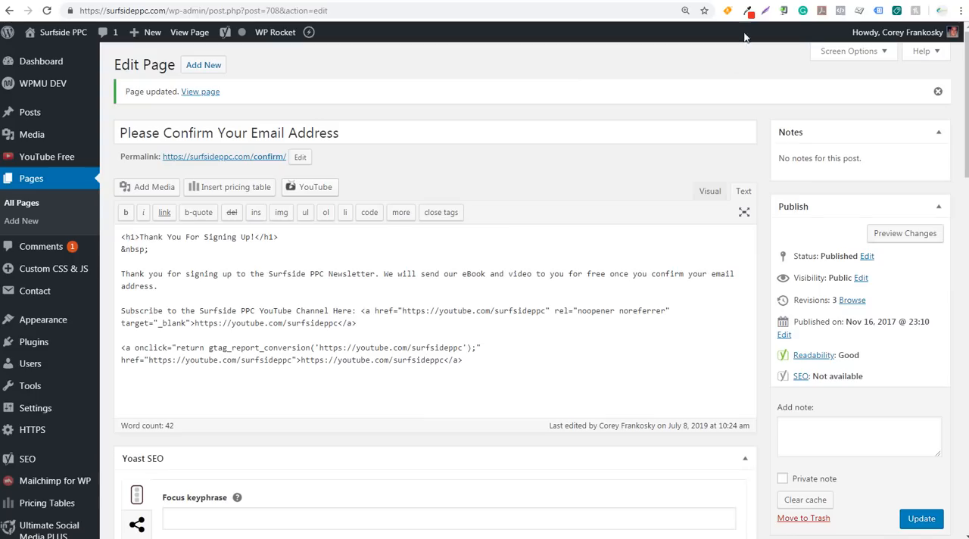
left_click_drag(367, 324, 121, 310)
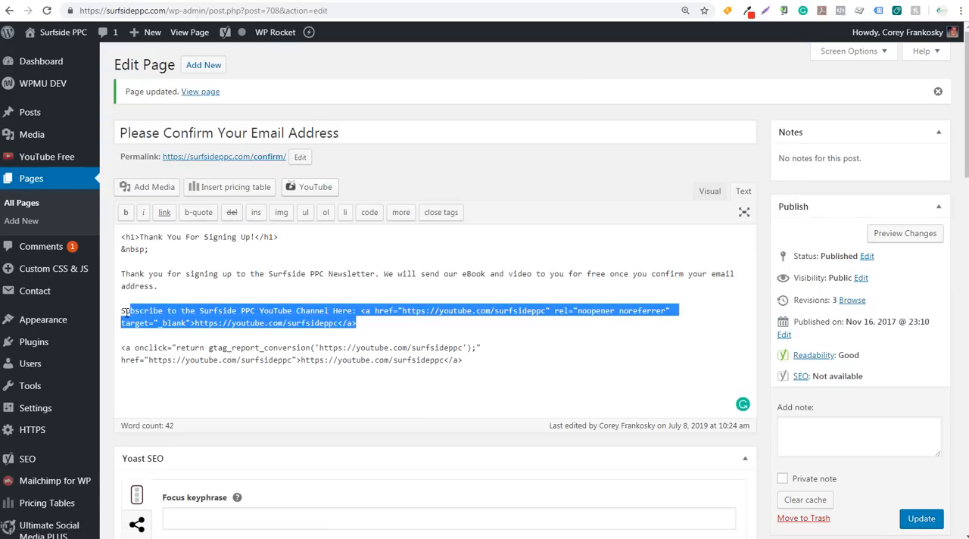
left_click(164, 313)
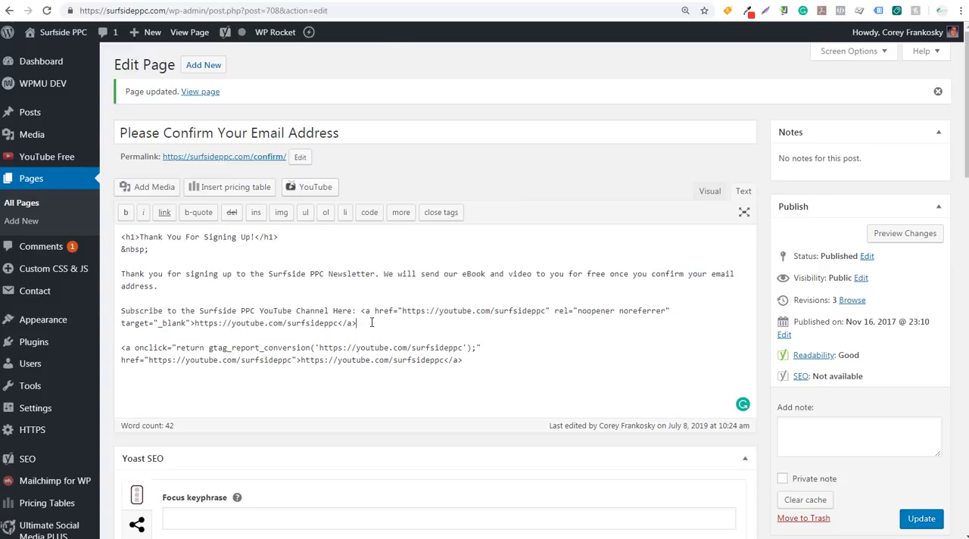
left_click_drag(372, 322, 361, 310)
key("BackSpace")
left_click_drag(463, 347, 120, 335)
key("ctrl+c")
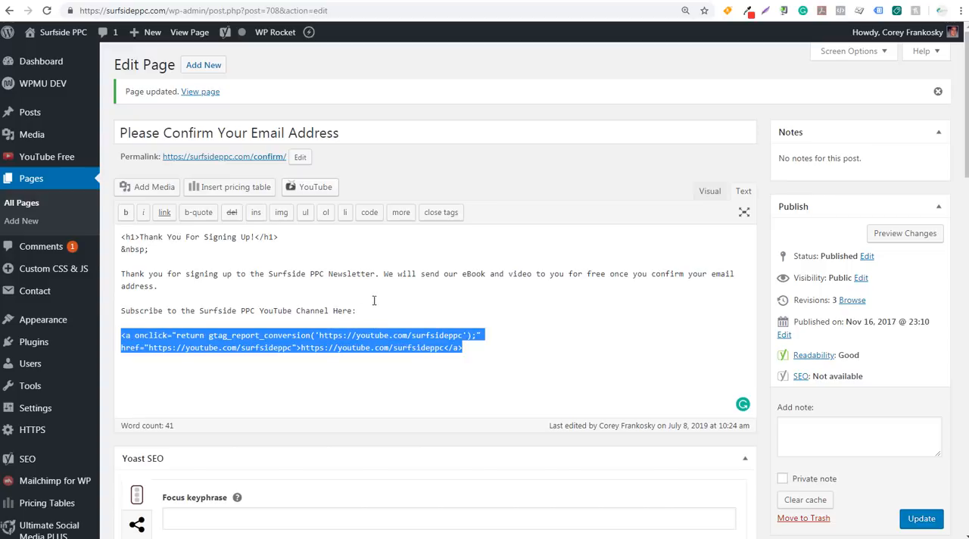
left_click(383, 306)
key("ctrl+v")
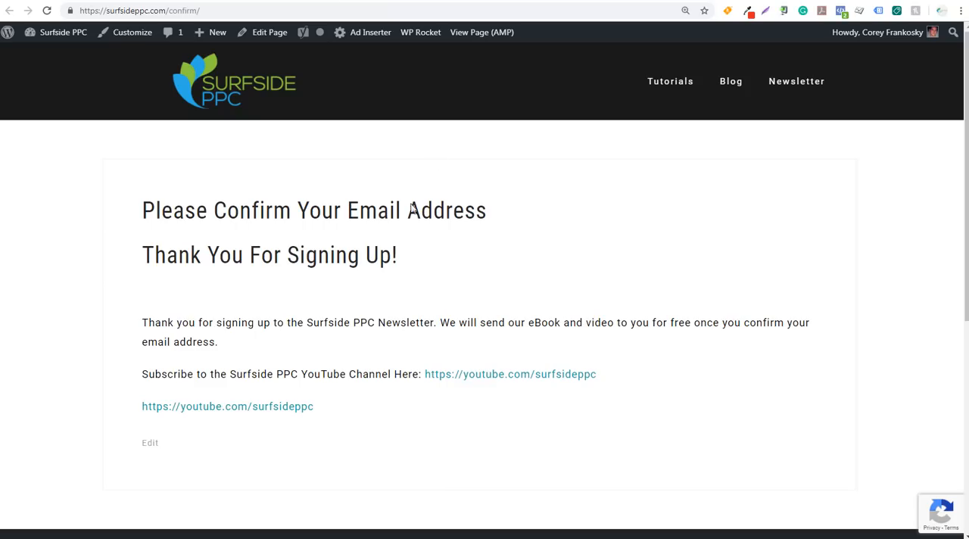
Test the separate YouTube link below the subscribe line on the live confirm page
left_click(197, 415)
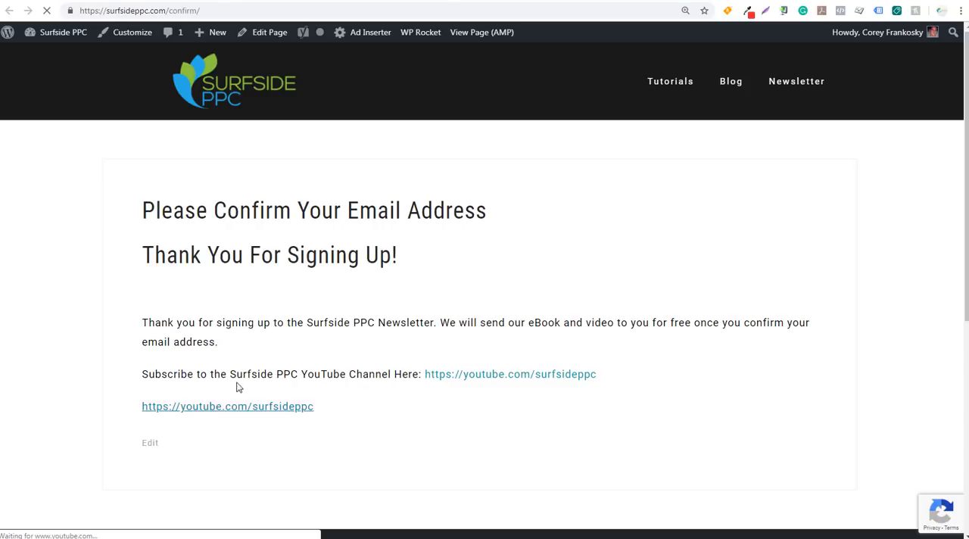
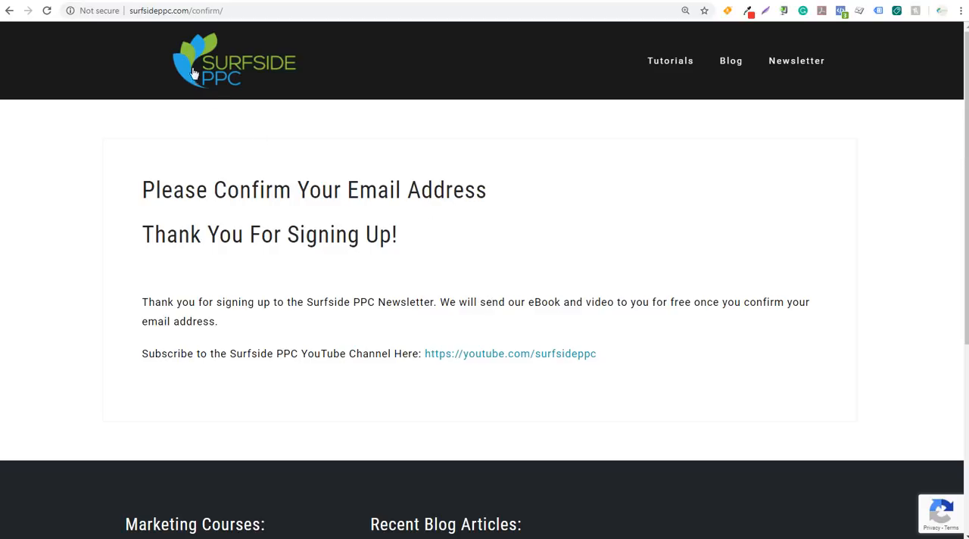
Open the Sample Lead conversion action in Google Ads and choose to install its tag yourself
left_click(177, 1)
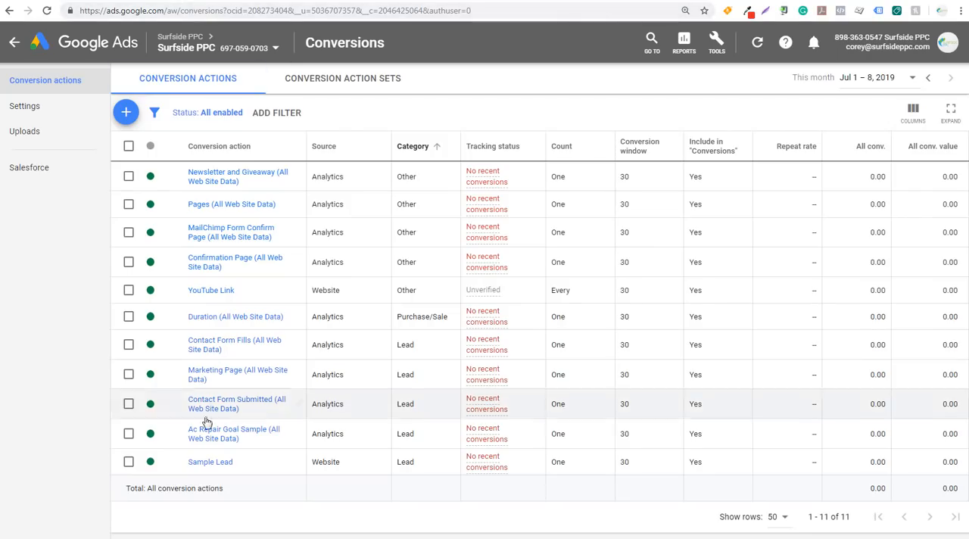
left_click(206, 466)
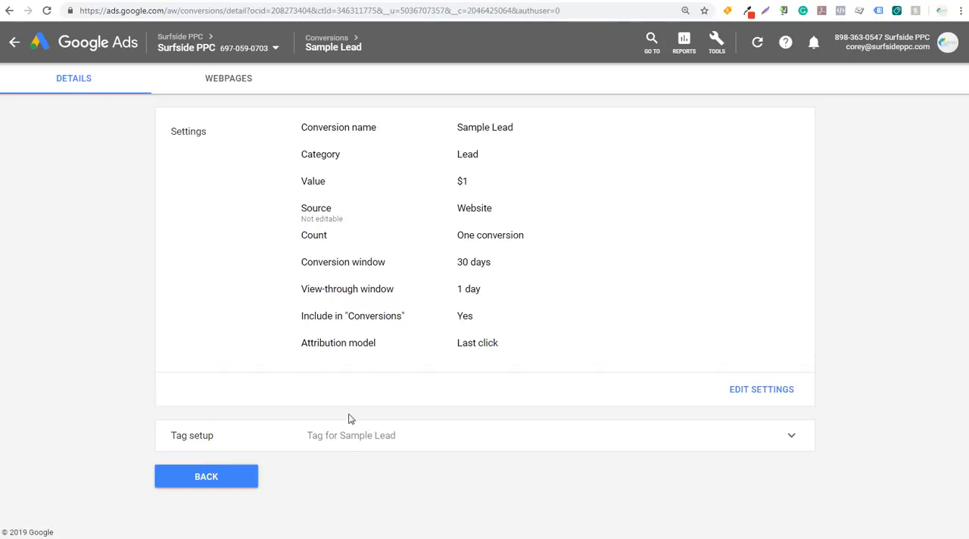
left_click(422, 439)
scroll(435, 436, "down", 3)
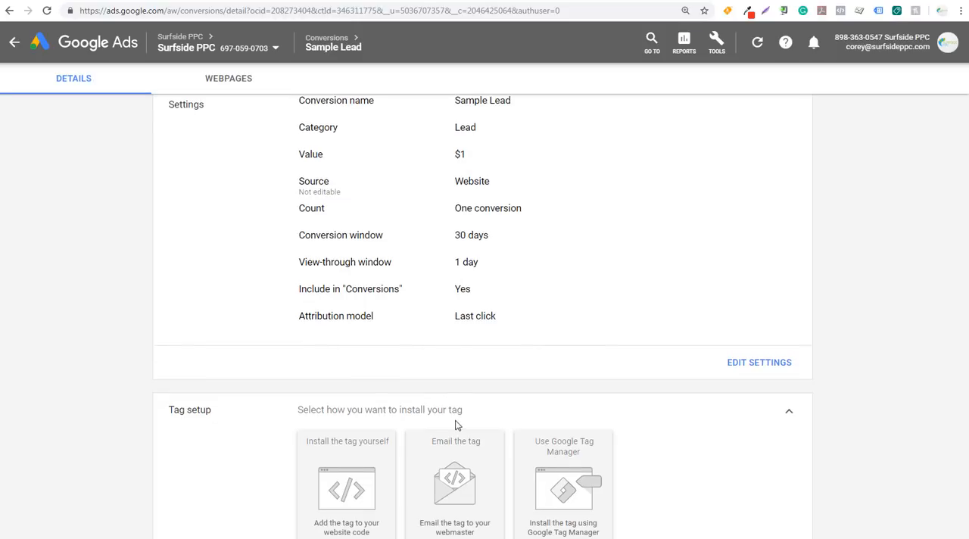
left_click(342, 388)
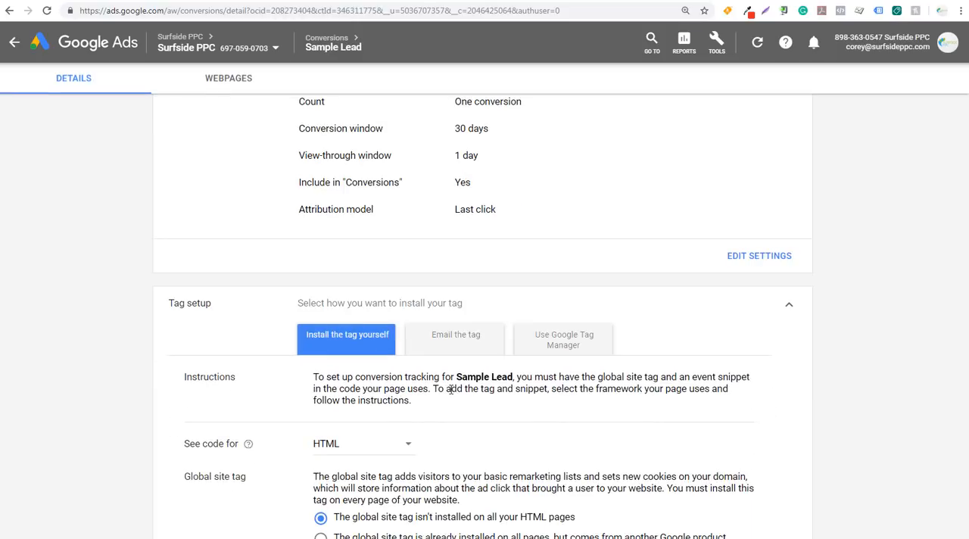
Set the Sample Lead event snippet to track on Click and copy the whole snippet
scroll(507, 394, "down", 5)
scroll(507, 394, "down", 2)
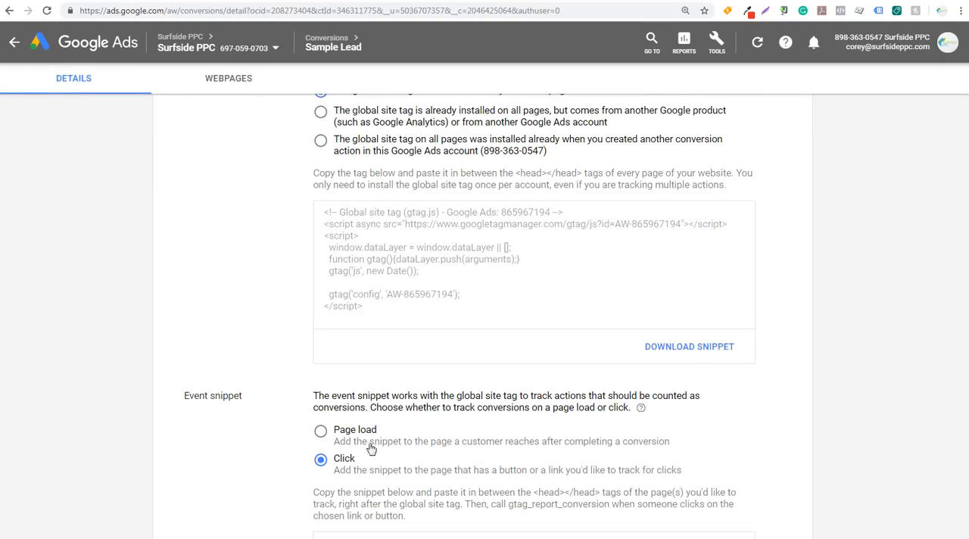
left_click(320, 460)
scroll(293, 368, "down", 5)
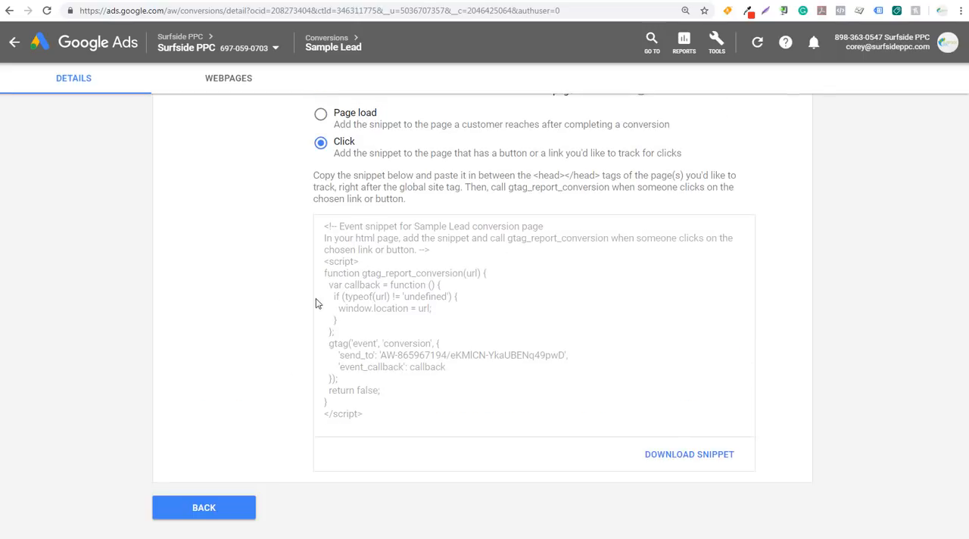
left_click(480, 313)
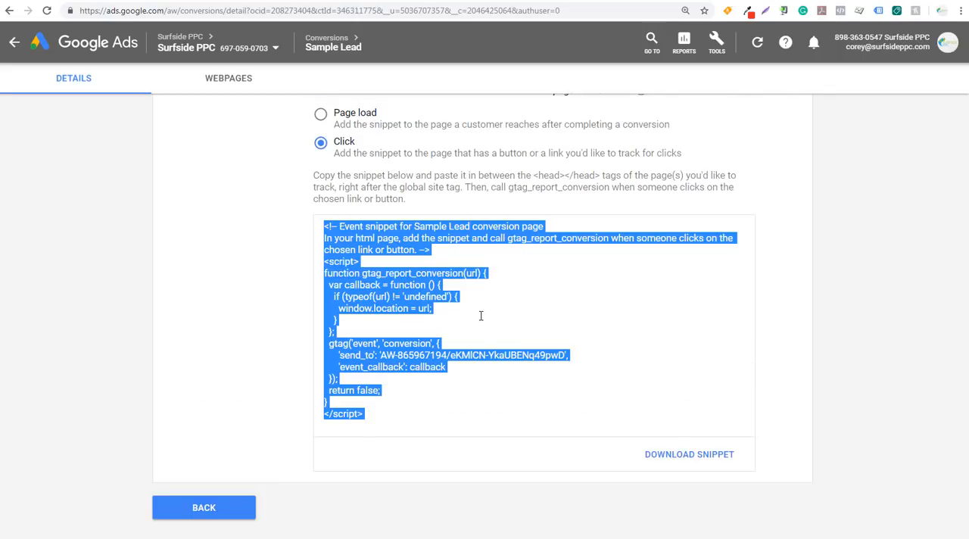
Delete the YouTube Link event snippet from Scripts in Header in the WordPress Insert Headers and Footers settings
left_click(633, 1)
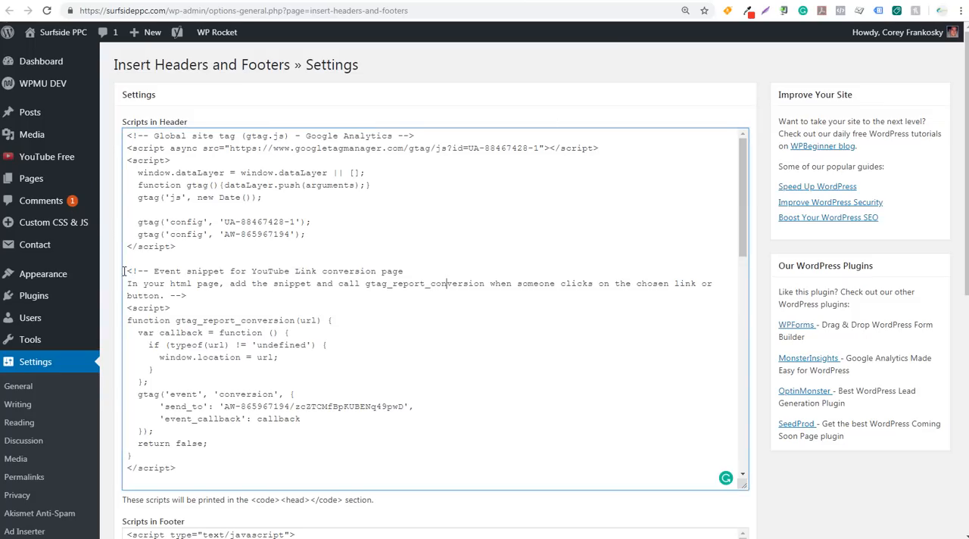
left_click_drag(124, 271, 295, 271)
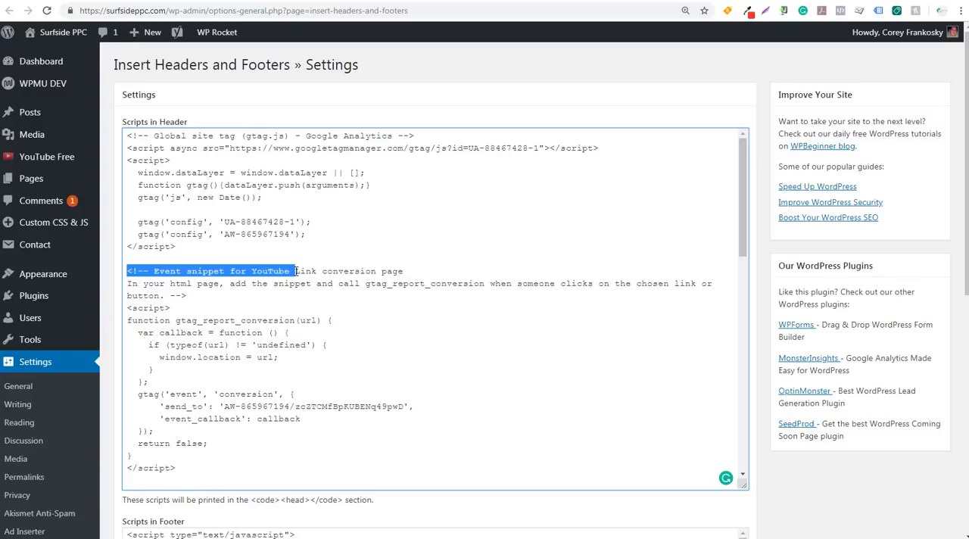
left_click(314, 379)
left_click(303, 461)
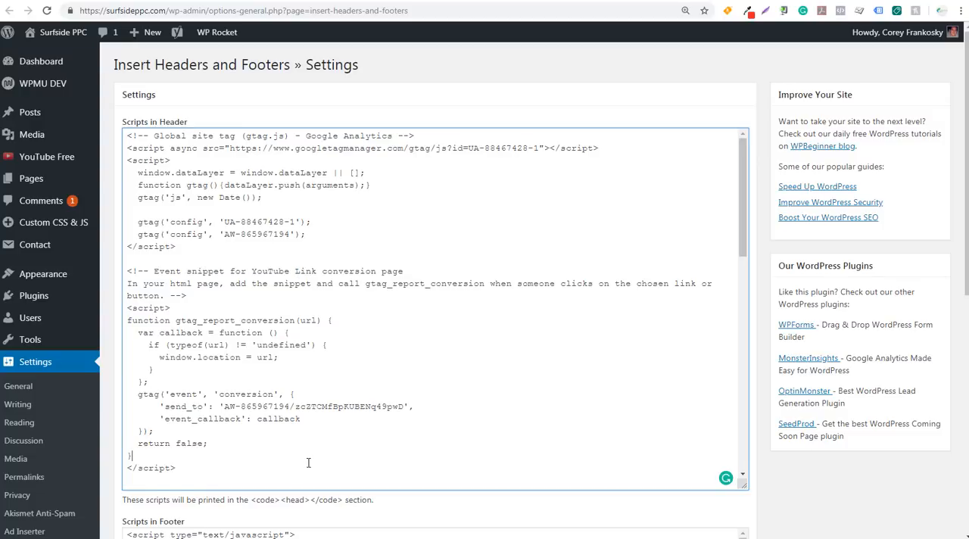
left_click_drag(311, 469, 125, 273)
key("BackSpace")
key("BackSpace")
key("BackSpace")
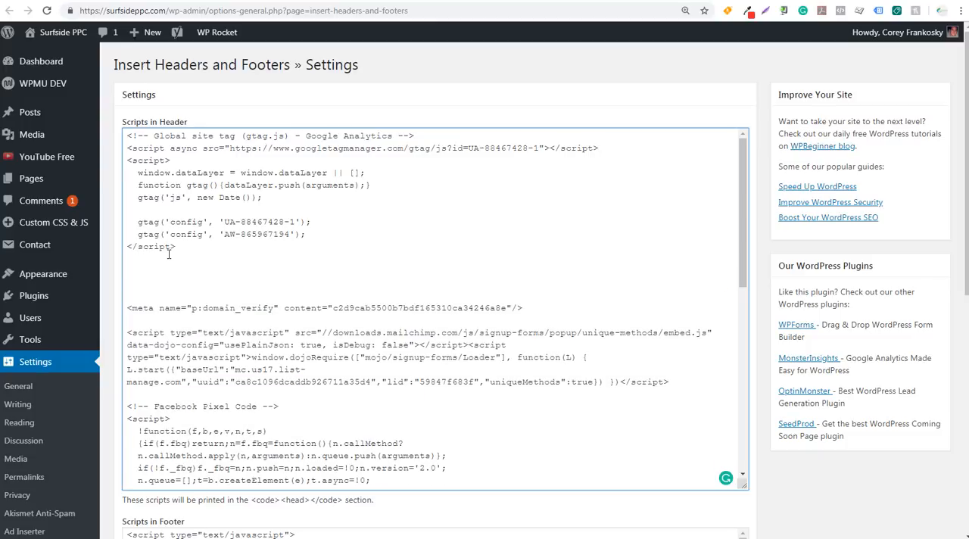
Compare the Google Ads config line in the header scripts with the config command offered for a global site tag from another Google product
left_click(310, 234)
left_click_drag(306, 234, 138, 234)
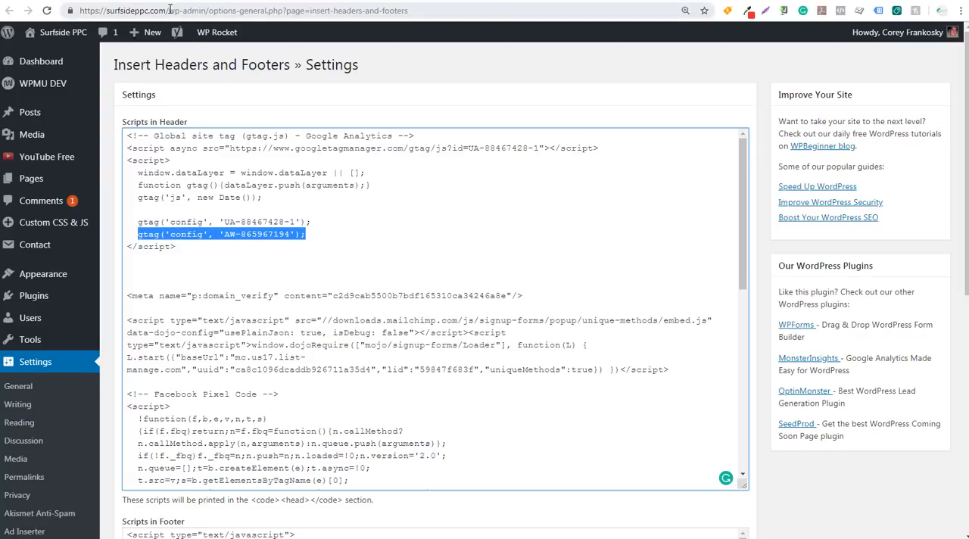
key("alt+Tab")
scroll(257, 207, "up", 2)
scroll(258, 207, "up", 1)
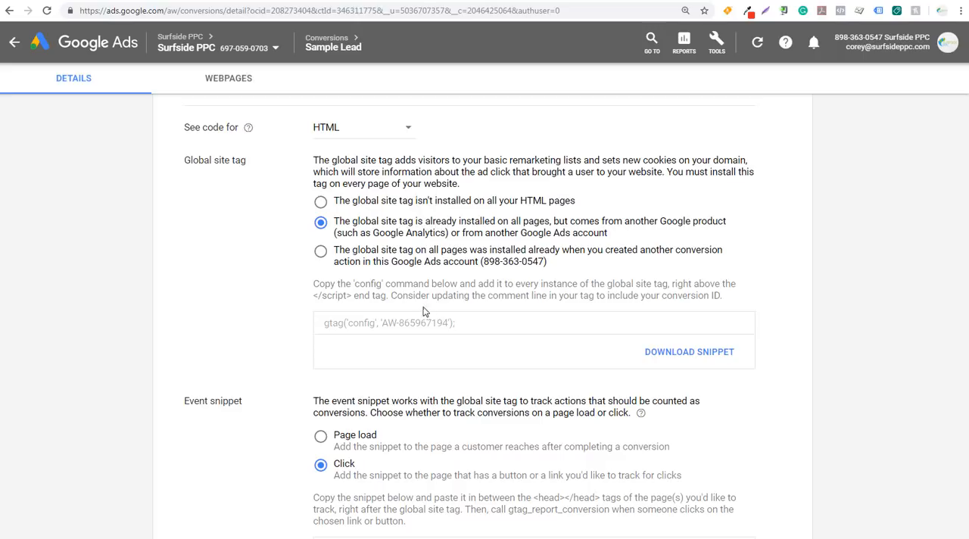
left_click_drag(455, 322, 324, 322)
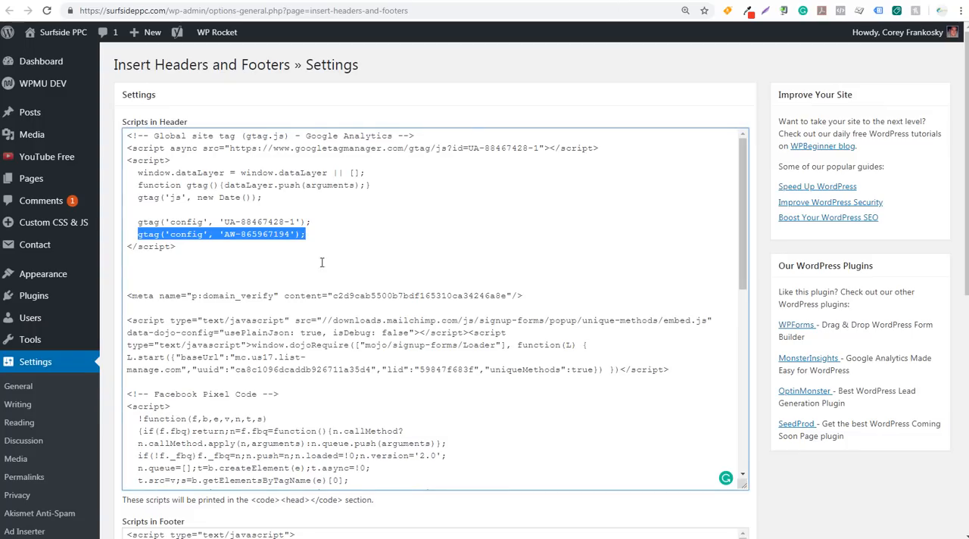
left_click(336, 237)
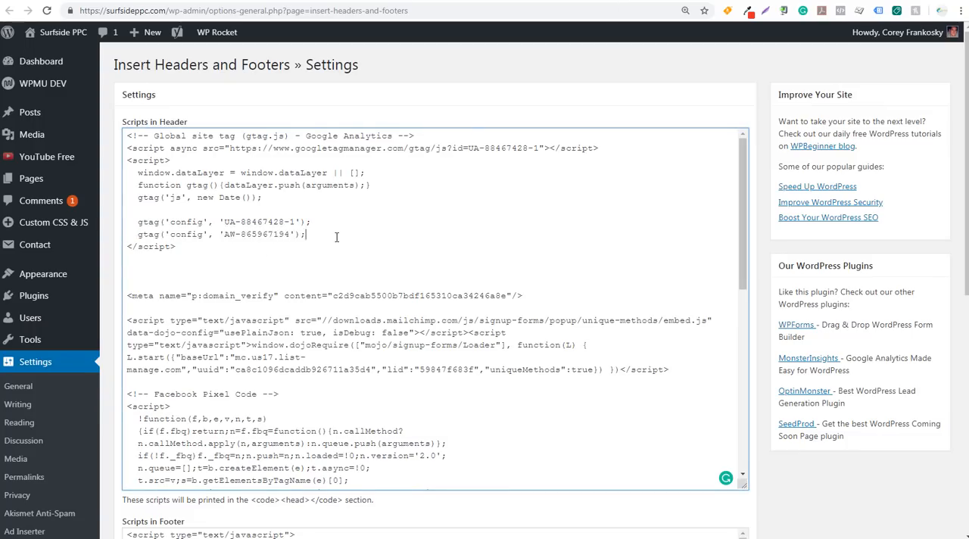
scroll(759, 430, "down", 2)
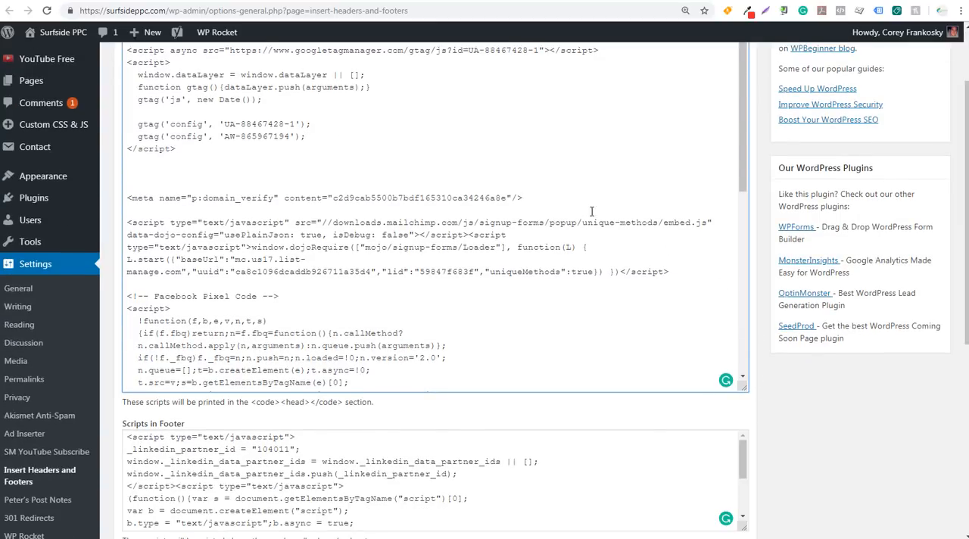
In the newsletter sign-up page editor, replace the script block above the page content with the copied Sample Lead event snippet
left_click(415, 0)
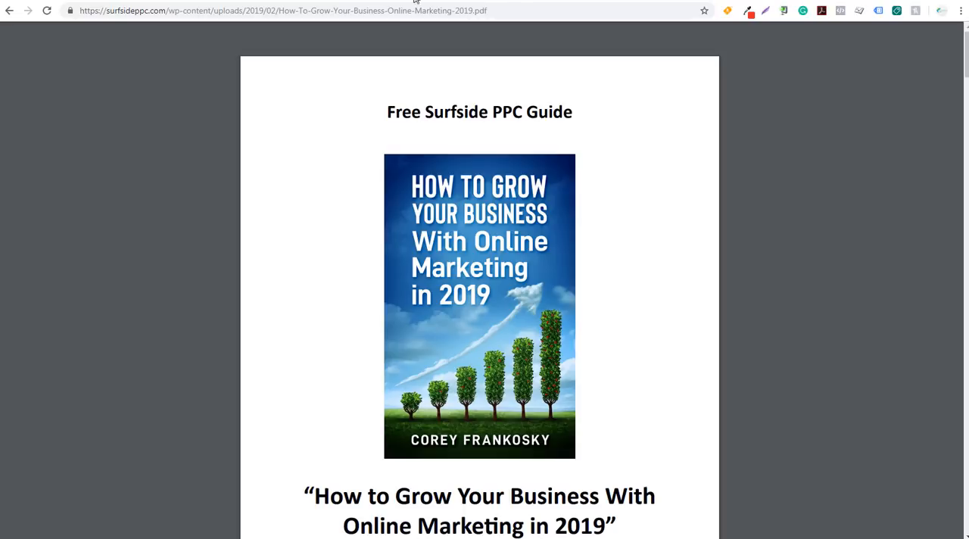
left_click(9, 10)
left_click(490, 1)
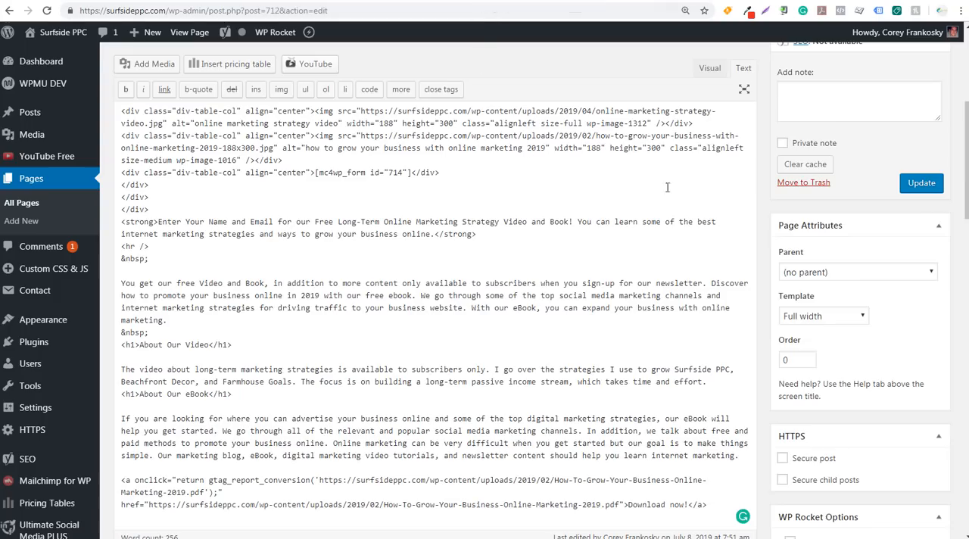
scroll(698, 234, "up", 6)
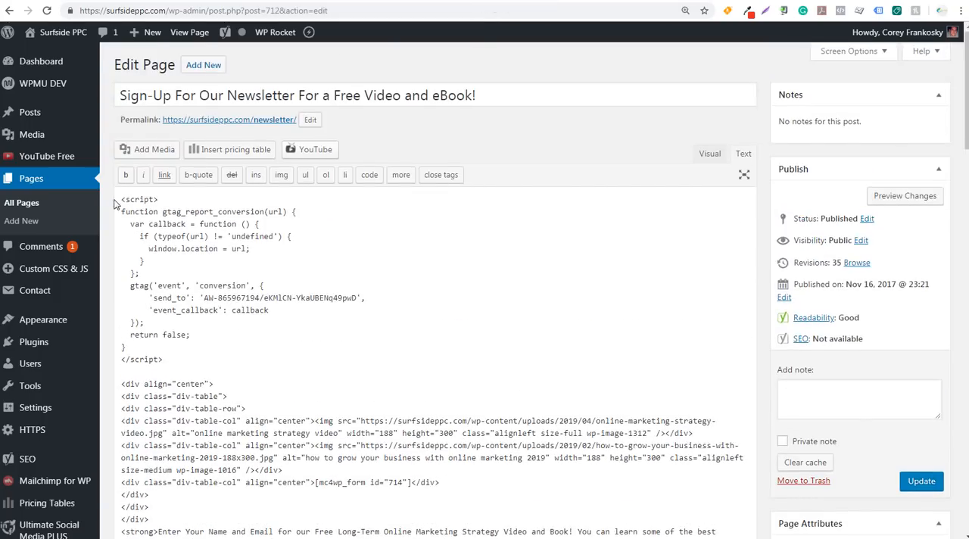
left_click_drag(121, 201, 175, 202)
left_click(218, 270)
left_click_drag(164, 360, 120, 199)
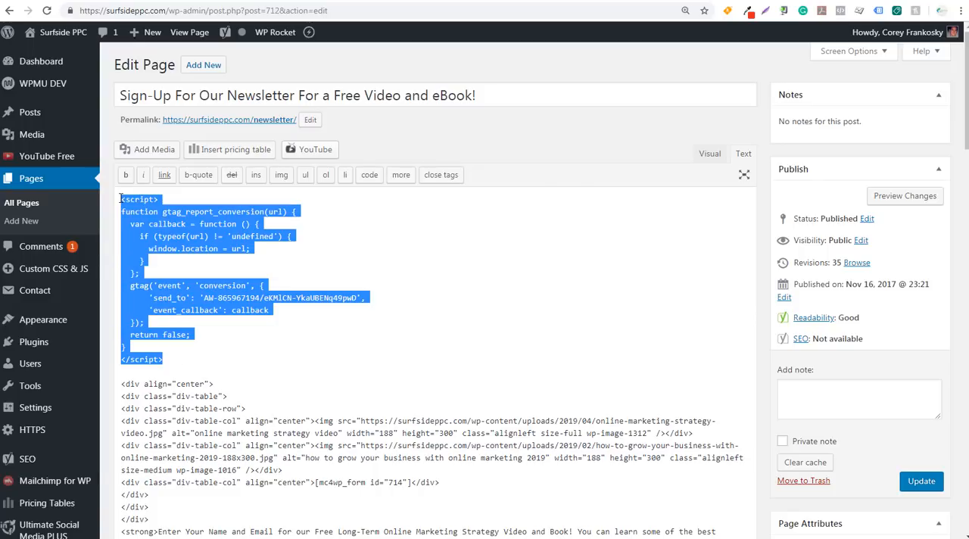
type("<!-- Event snippet for Sample Lead conversion page In your html page, add the snippet and call gtag_report_conversion when someone clicks on the chosen link or button. --> <script> function gtag_report_conversion(url) {   var callback = function () {     if (typeof(url) != 'undefined') {       window.location = url;     }   };   gtag('event', 'conversion', {       'send_to': 'AW-865967194/eKMlCN-YkaUBENq49pwD',       'event_callback': callback   });   return false; } </script>")
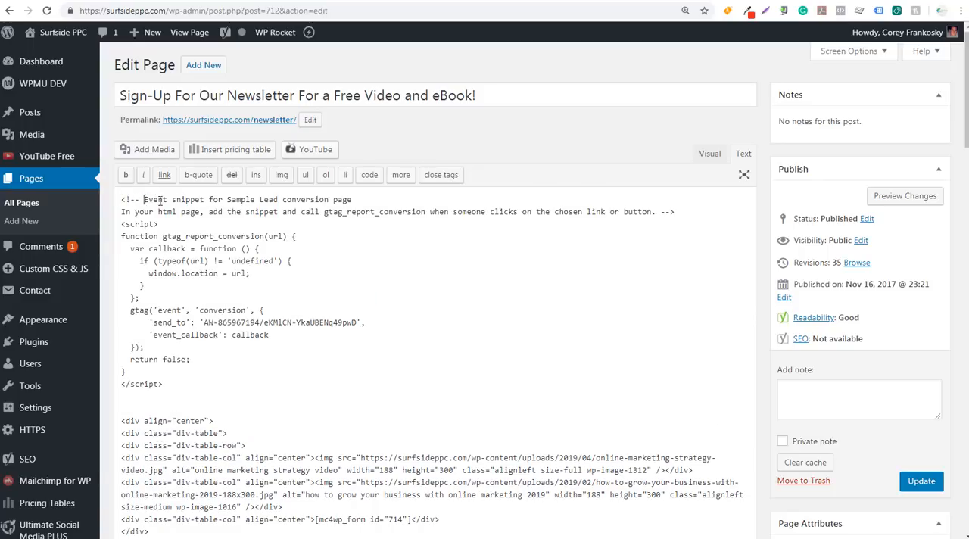
Review the Sample Lead name in the pasted snippet's comment and its send_to conversion ID
left_click_drag(143, 200, 344, 200)
left_click(349, 200)
left_click_drag(357, 322, 204, 323)
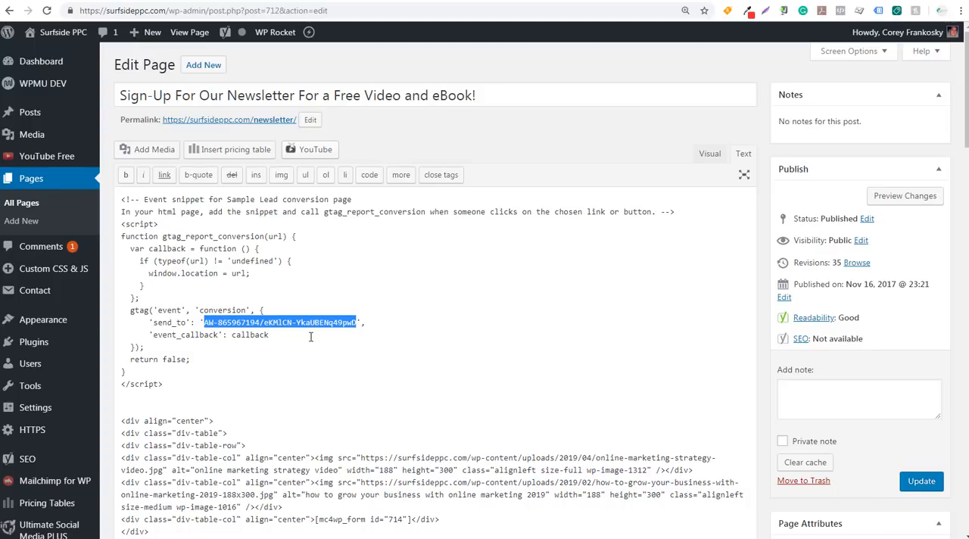
left_click(409, 333)
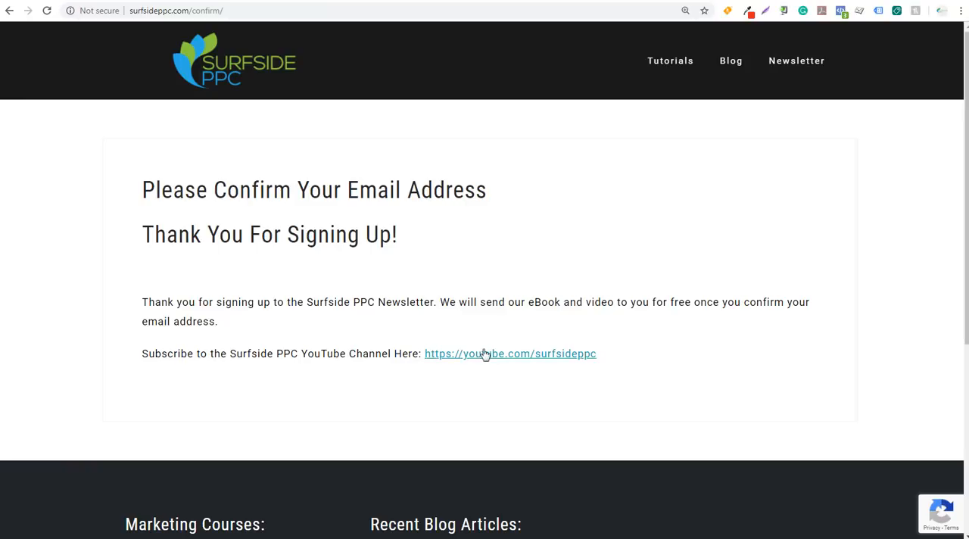
Return to Google Ads, open the YouTube Link conversion action and choose to install its tag yourself
left_click(163, 0)
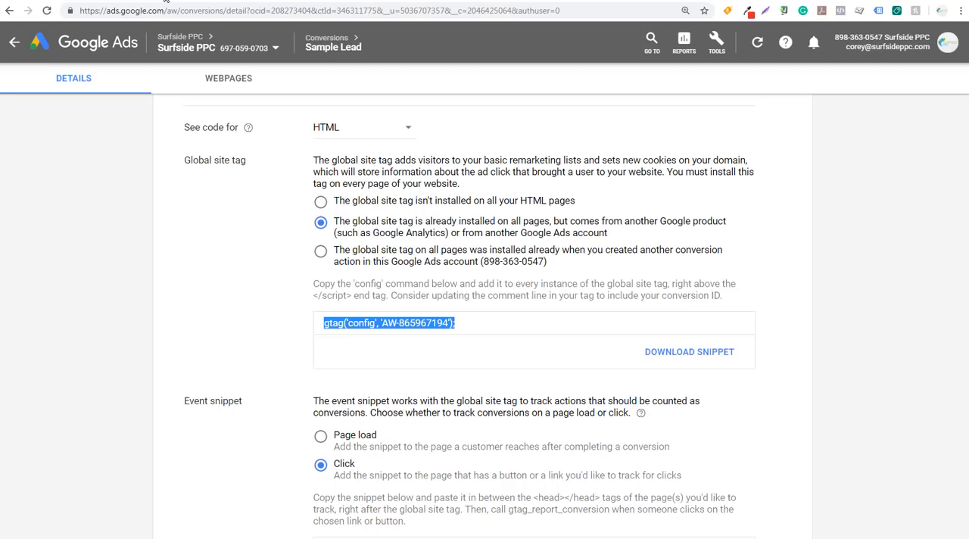
scroll(222, 253, "up", 6)
scroll(222, 253, "down", 2)
scroll(222, 253, "up", 5)
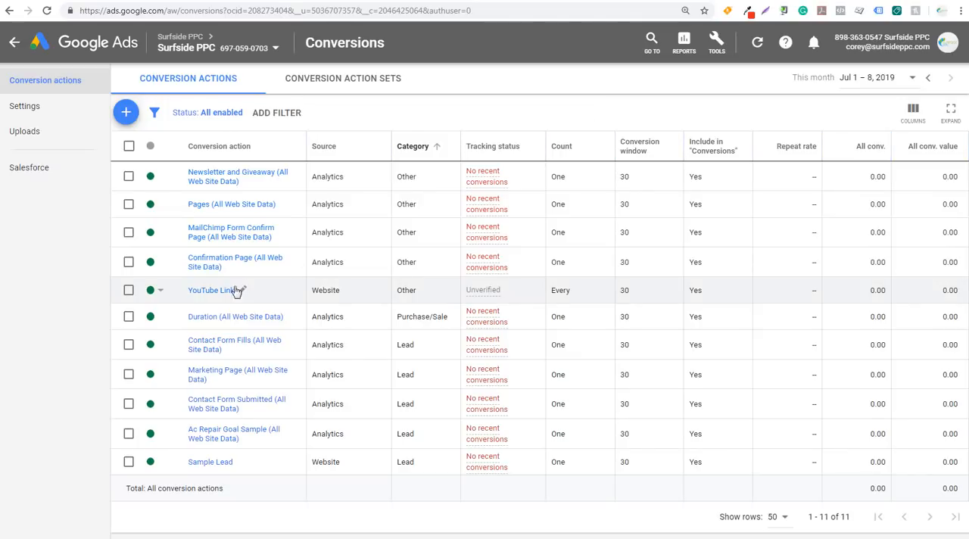
left_click(203, 295)
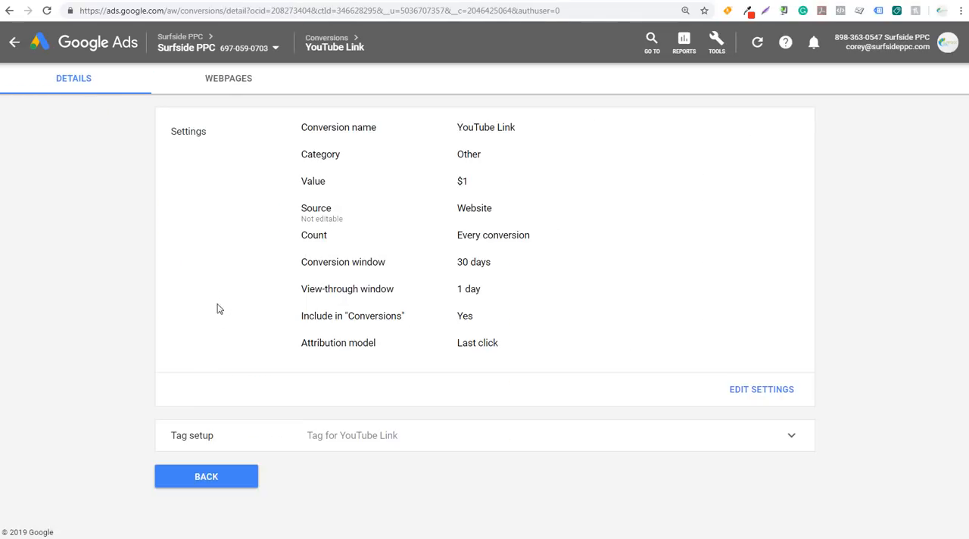
left_click(447, 441)
scroll(283, 446, "down", 3)
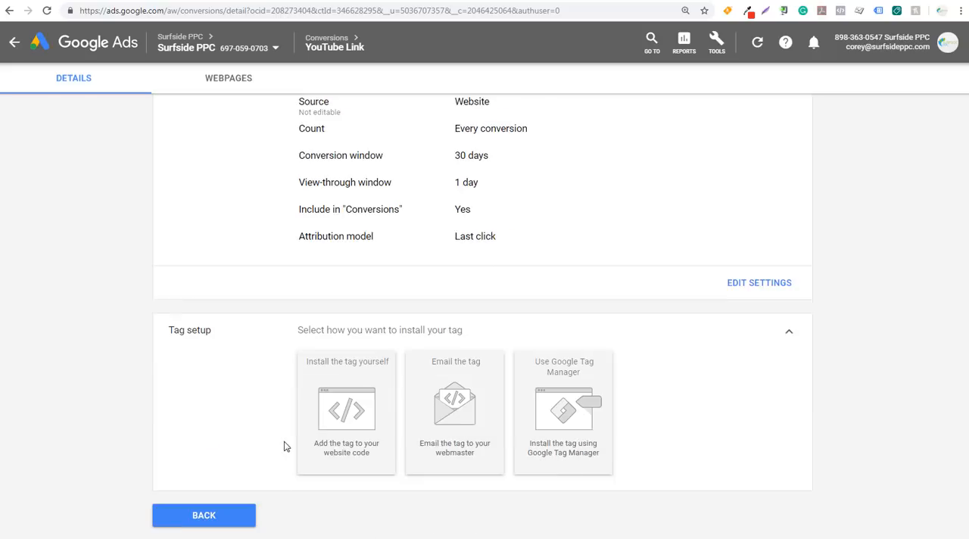
left_click(345, 377)
Mark the global site tag as already installed from another Google product and copy the YouTube Link event snippet for Click
scroll(287, 384, "down", 3)
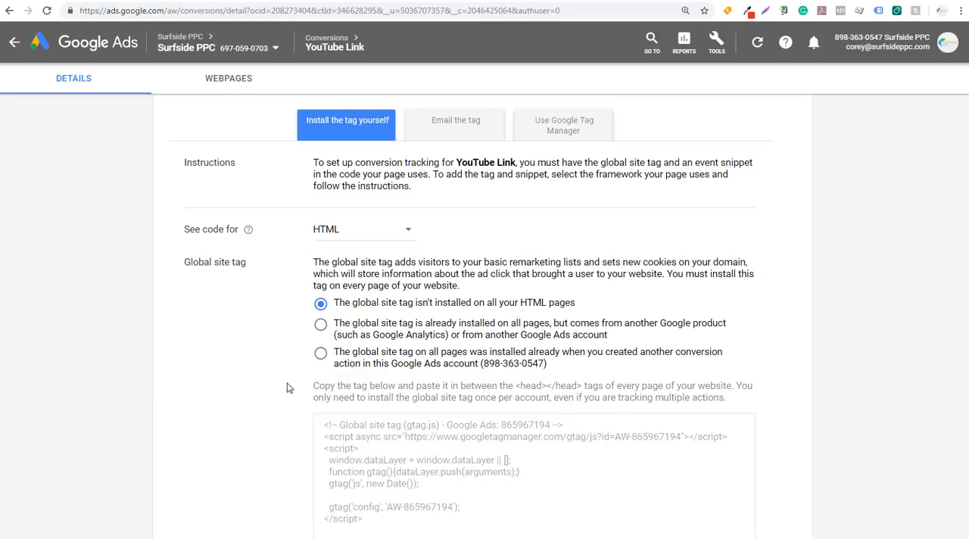
left_click(321, 325)
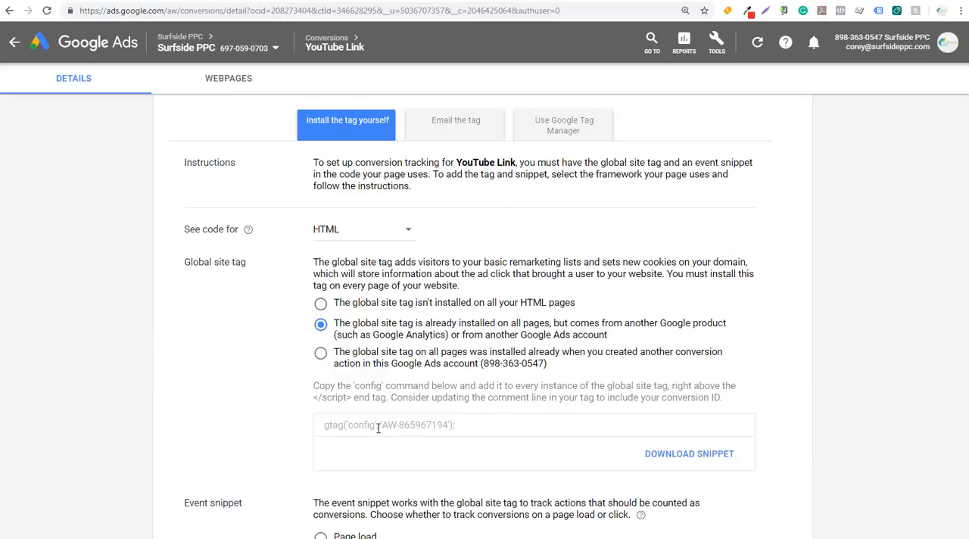
left_click_drag(469, 426, 324, 426)
left_click(325, 426)
scroll(287, 427, "down", 3)
scroll(284, 360, "down", 3)
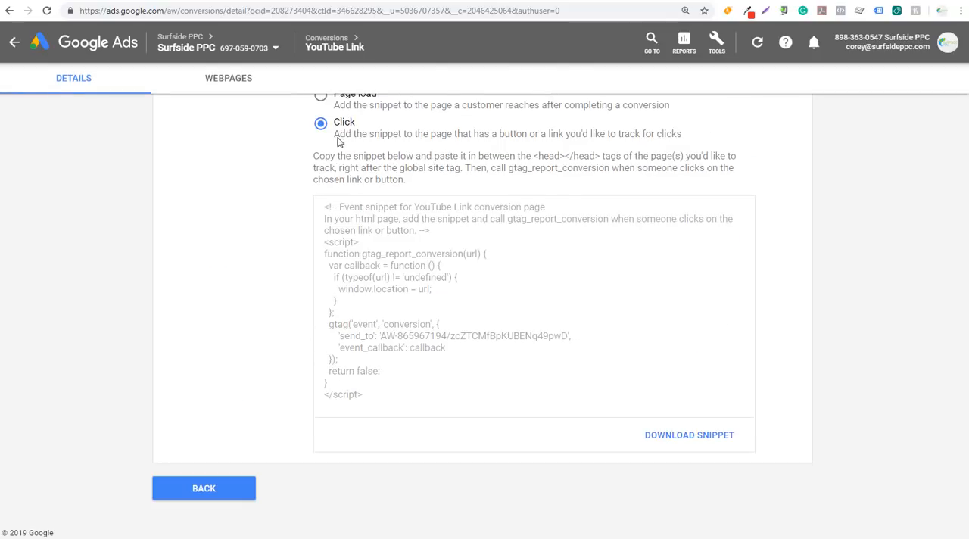
key("ctrl+a")
key("ctrl+c")
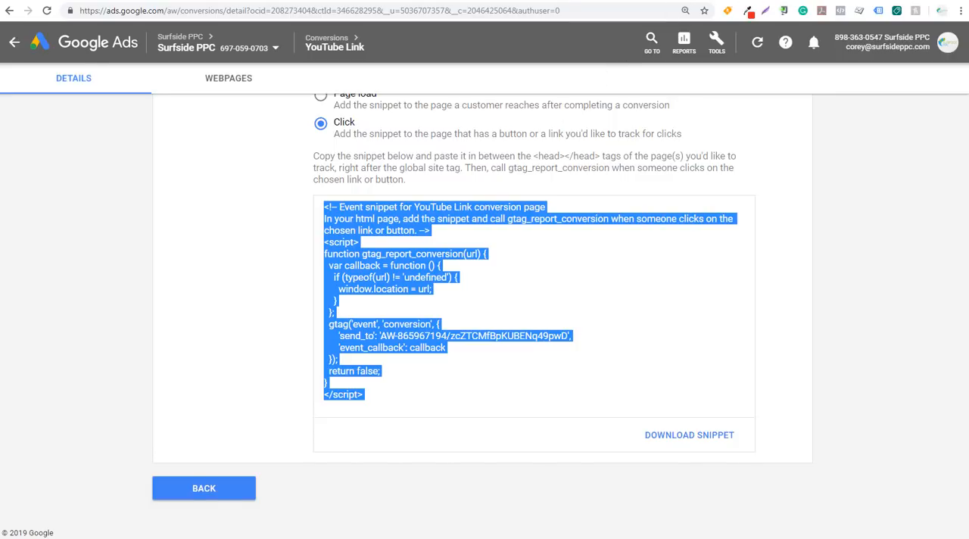
Paste the YouTube Link event snippet above the "Thank You For Signing Up!" heading on the WordPress confirm page and check its send_to value
left_click(363, 0)
left_click(120, 239)
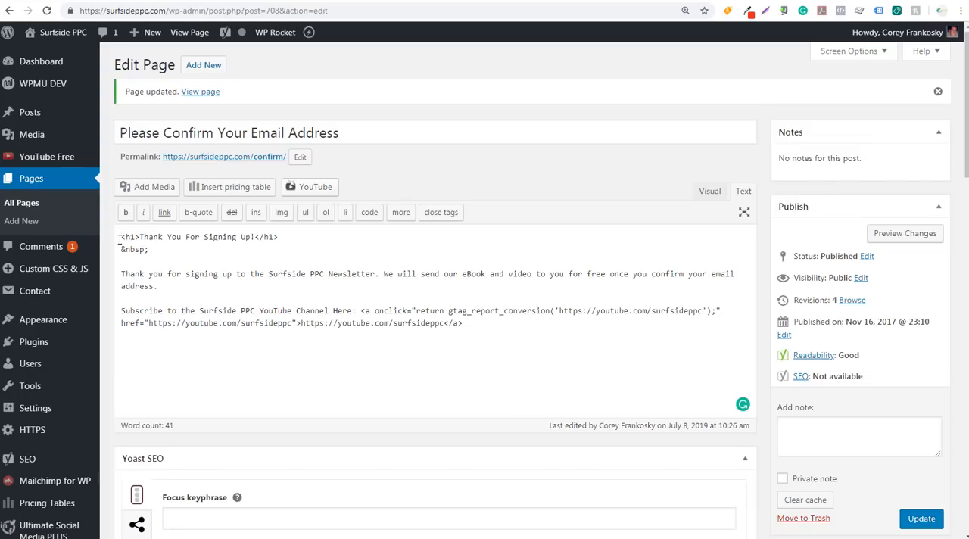
key("Return")
key("Return")
key("Up")
key("Up")
key("ctrl+v")
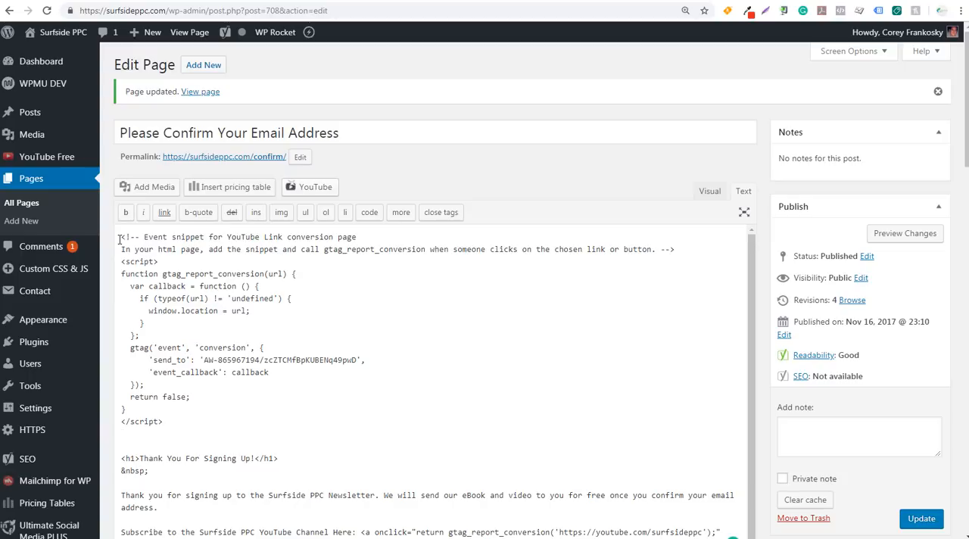
key("BackSpace")
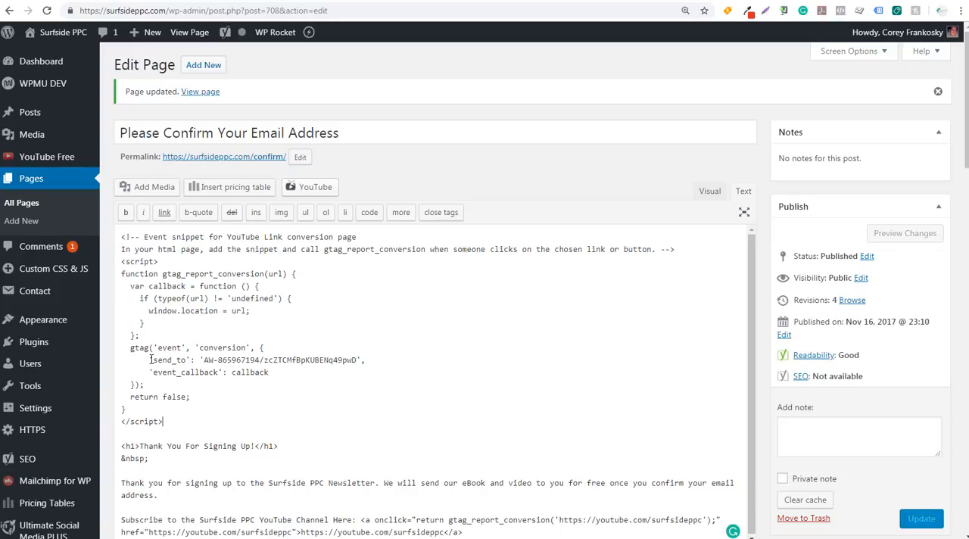
left_click_drag(150, 361, 358, 361)
left_click(292, 362)
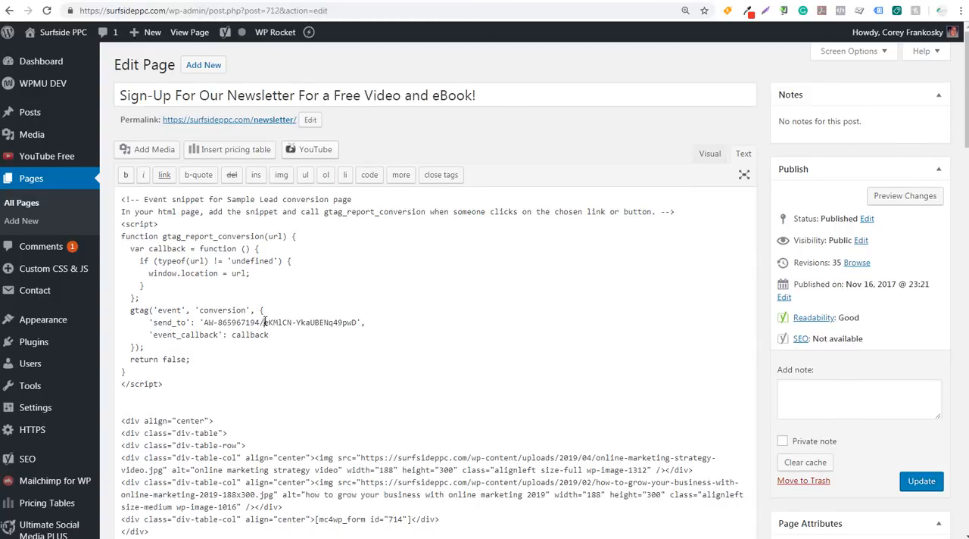
Check the send_to label of the Sample Lead snippet, and switch to Google Ads to review the YouTube Link tag's installation options
left_click_drag(264, 323, 358, 322)
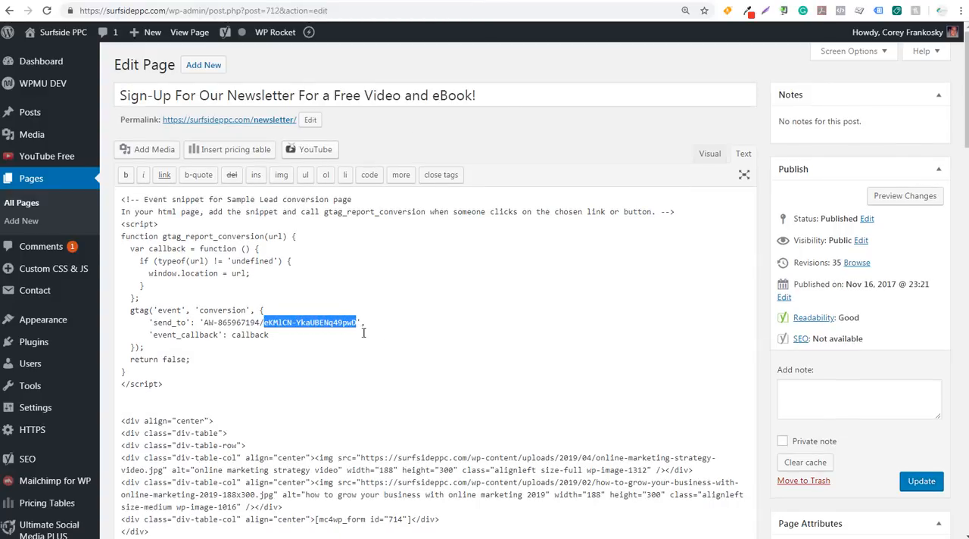
left_click(394, 322)
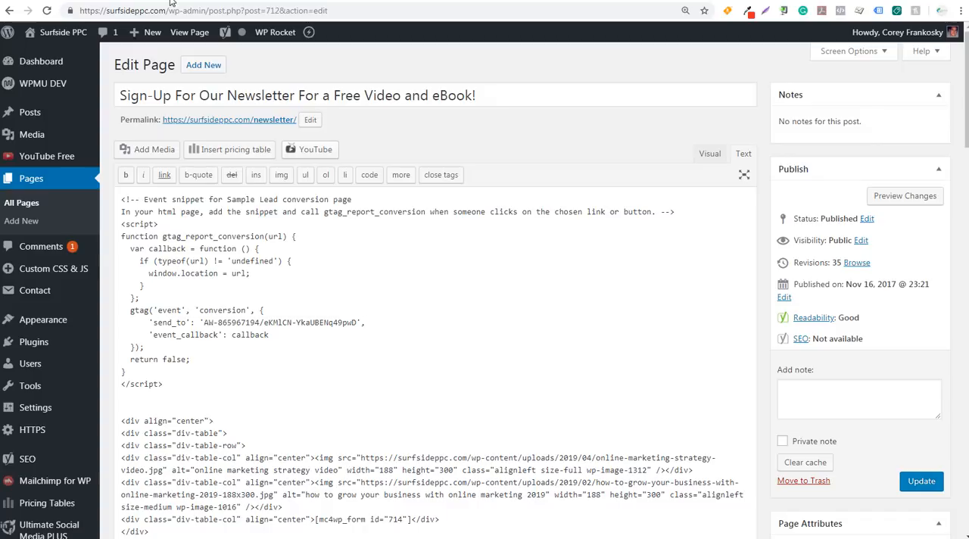
left_click(170, 1)
left_click(236, 197)
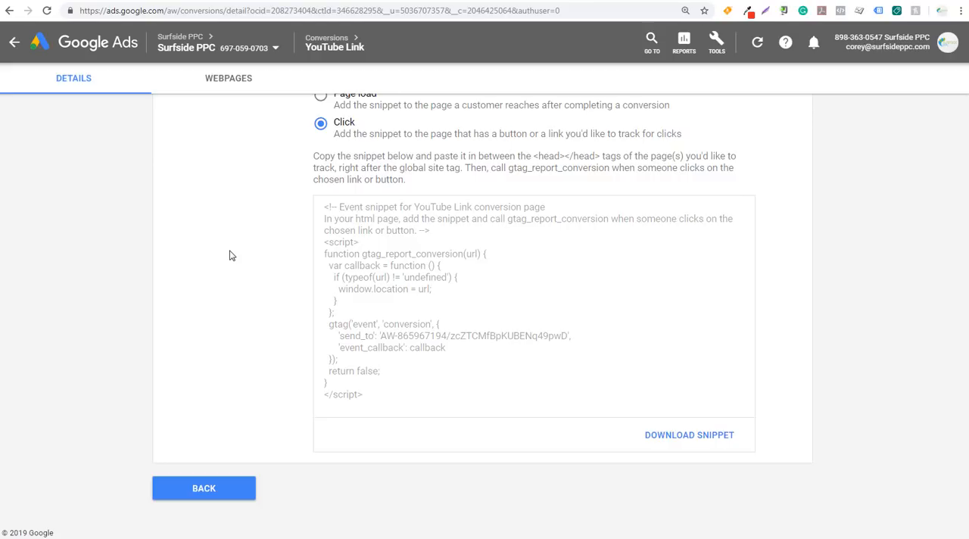
scroll(232, 256, "up", 3)
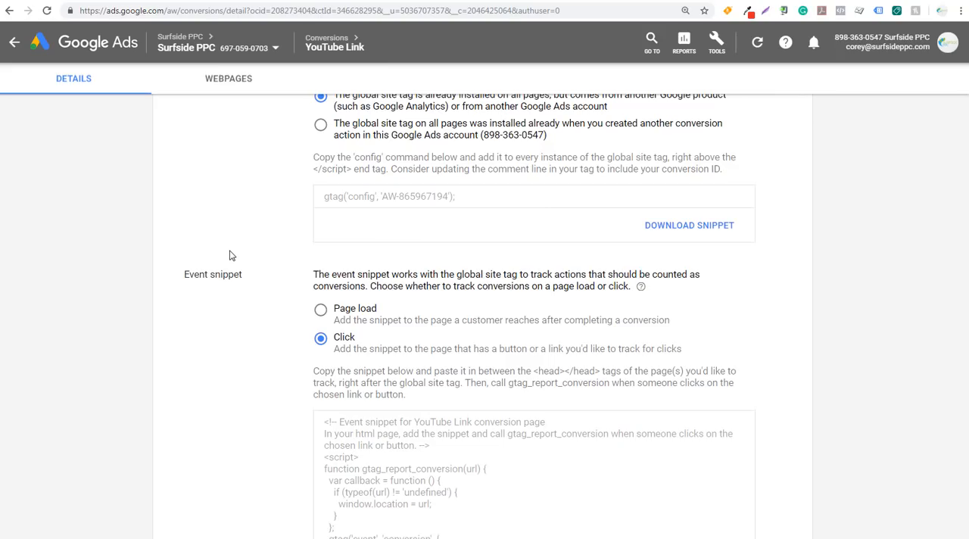
scroll(232, 256, "up", 2)
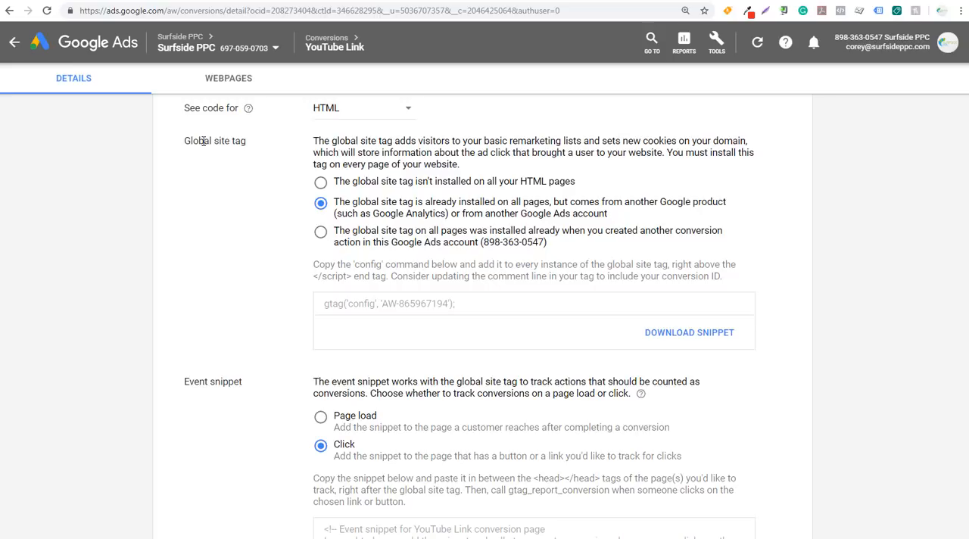
scroll(242, 222, "down", 4)
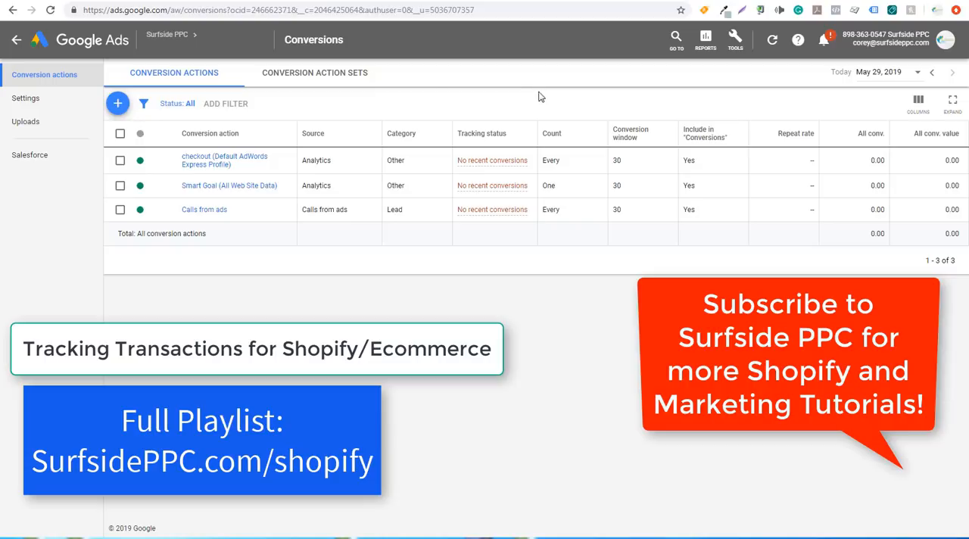
Open the list of conversion actions in the ecommerce store's Google Ads account
left_click(737, 43)
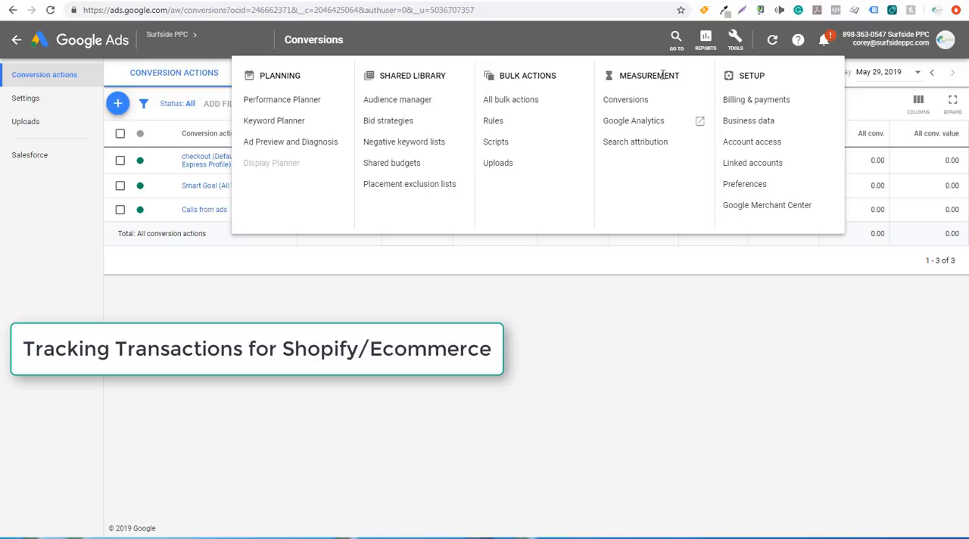
left_click(642, 104)
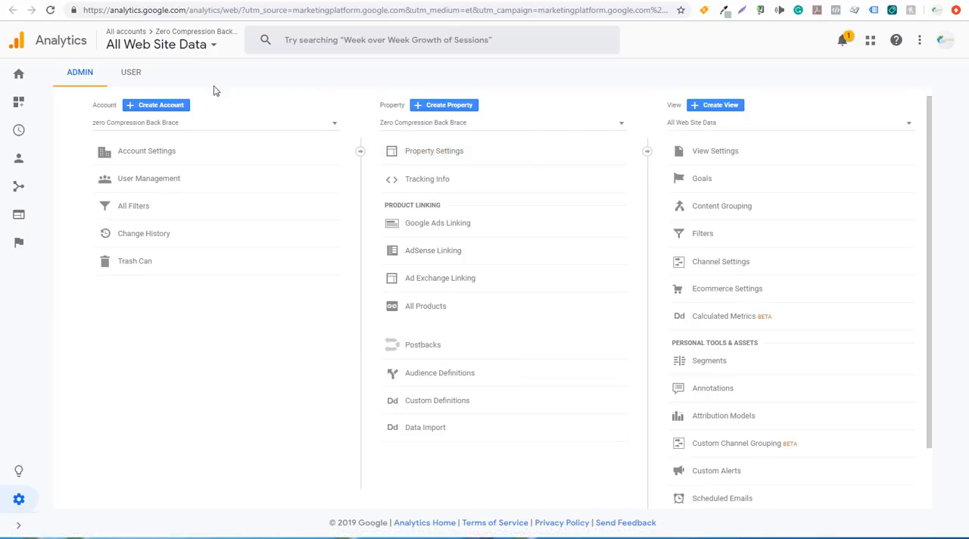
Compare the tracking ID in the Google Analytics property settings with the Google Analytics account in the Shopify store's preferences
left_click(90, 1)
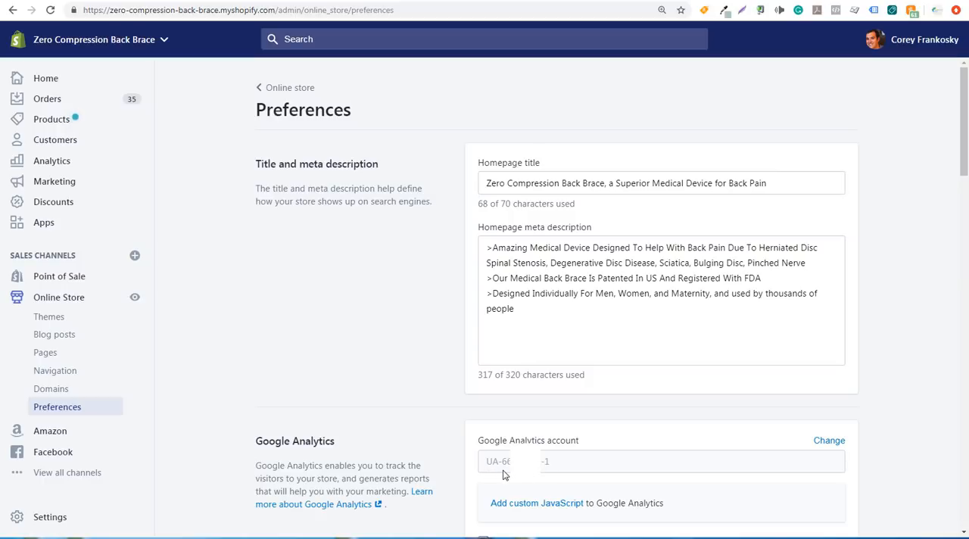
left_click(353, 1)
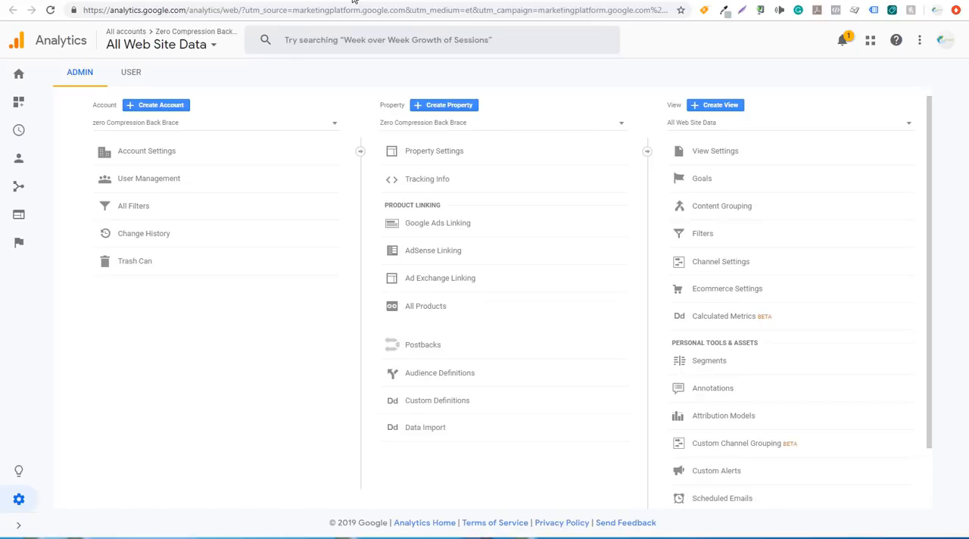
left_click(437, 151)
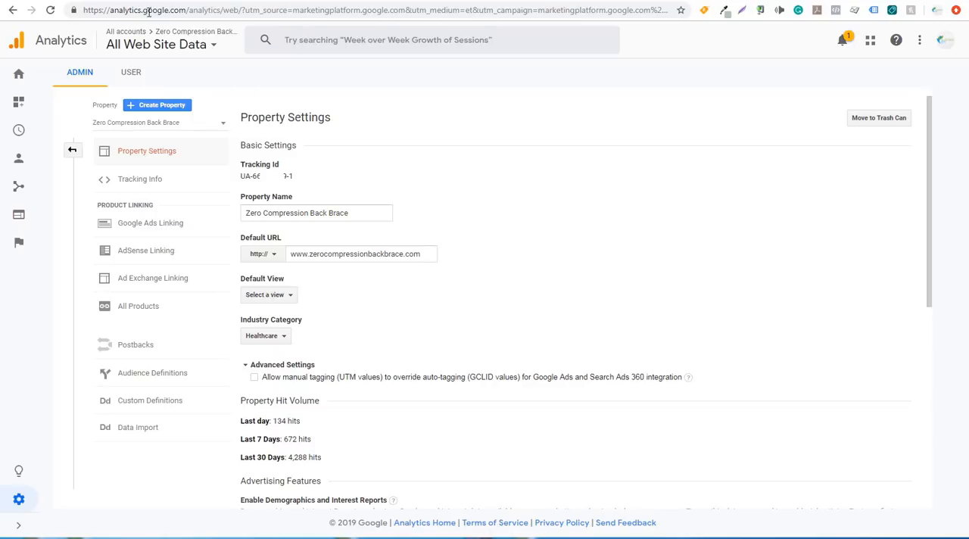
left_click(112, 2)
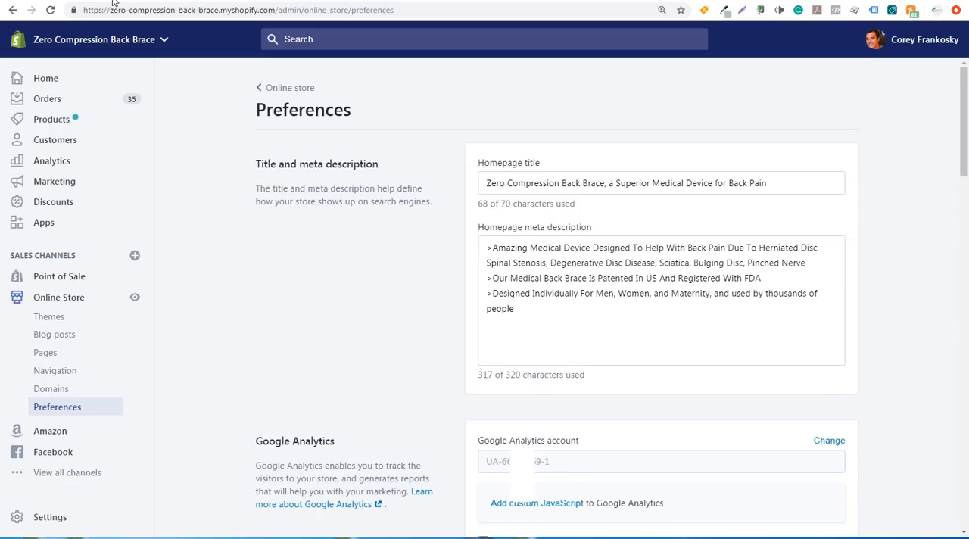
left_click(964, 534)
left_click(965, 534)
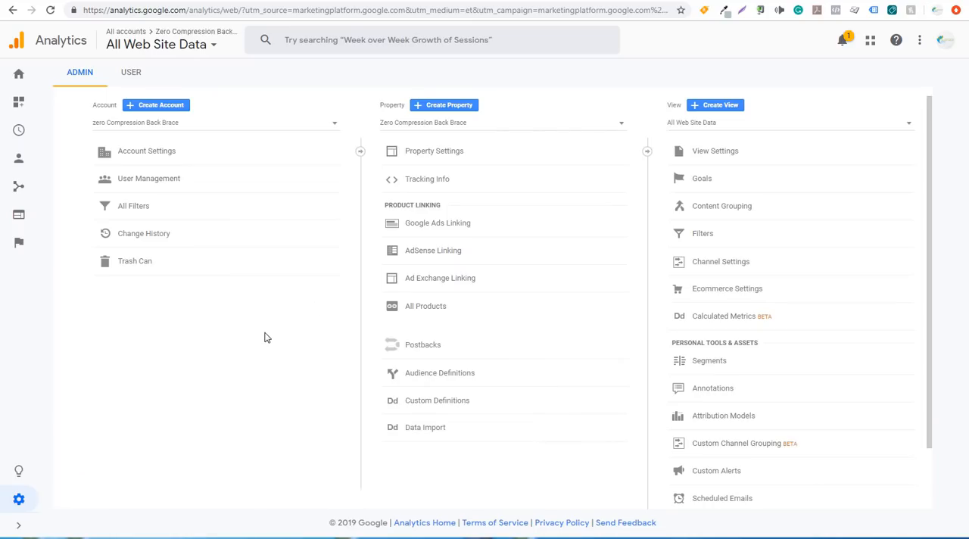
Save the All Web Site Data view's ecommerce set-up in Google Analytics with Ecommerce and Enhanced Ecommerce Reporting both on
left_click(702, 299)
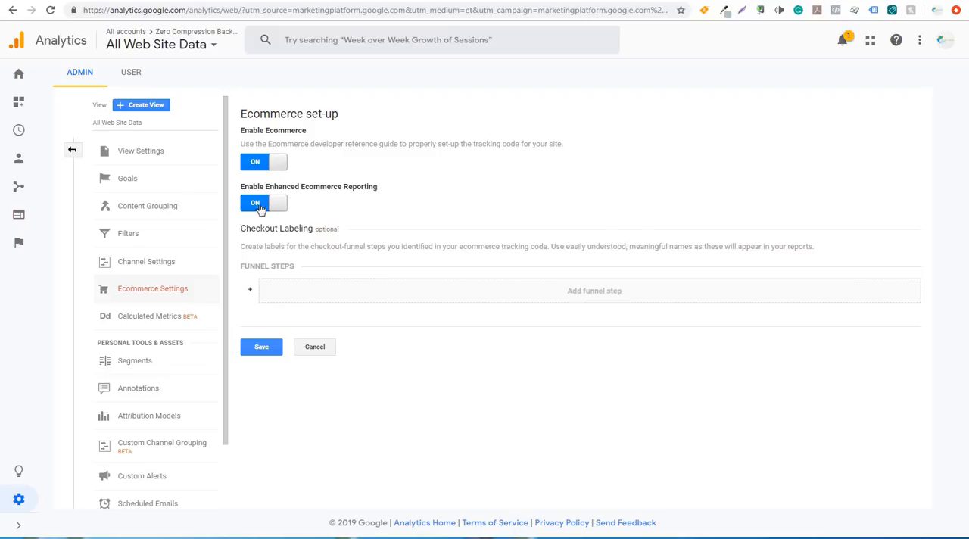
left_click(72, 151)
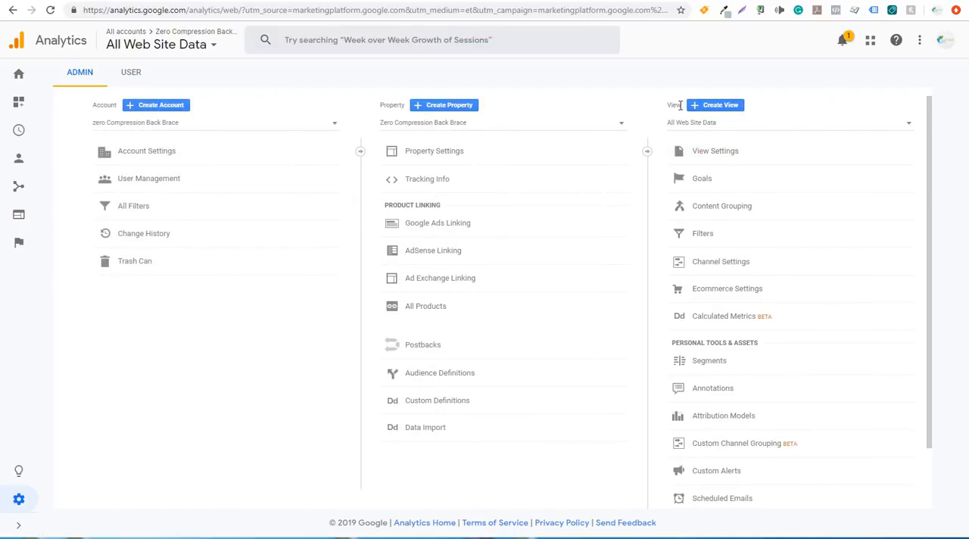
left_click(18, 524)
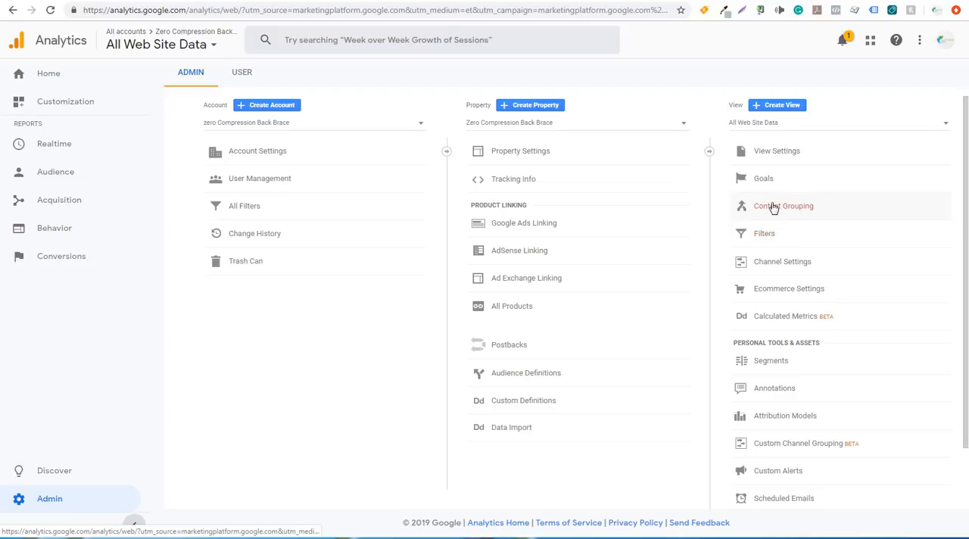
left_click(772, 293)
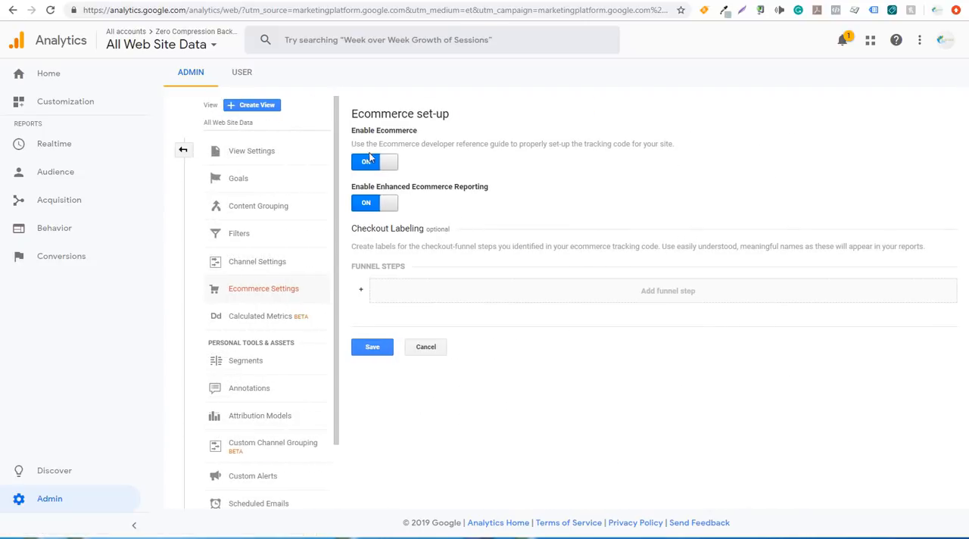
left_click(369, 353)
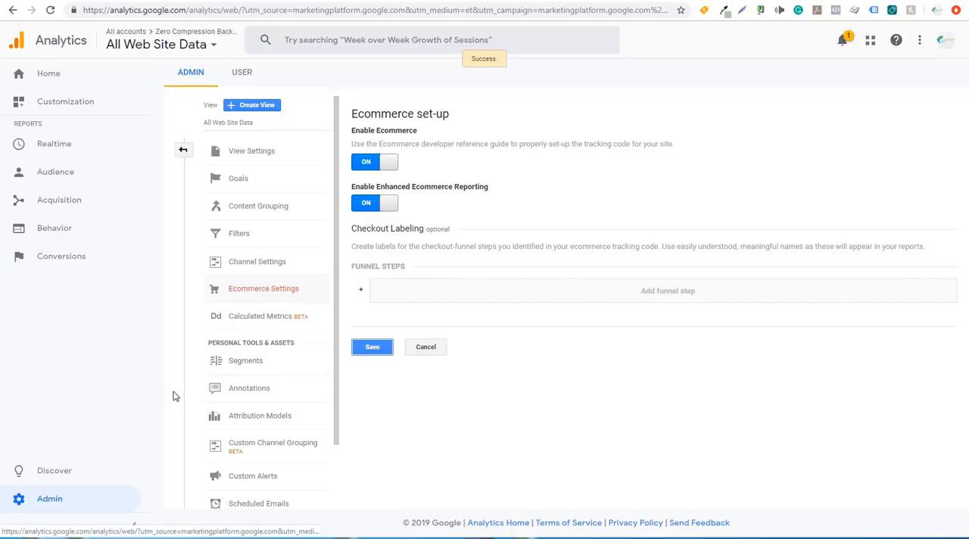
Open the Ecommerce Overview report under Conversions and examine its Transactions section
left_click(74, 260)
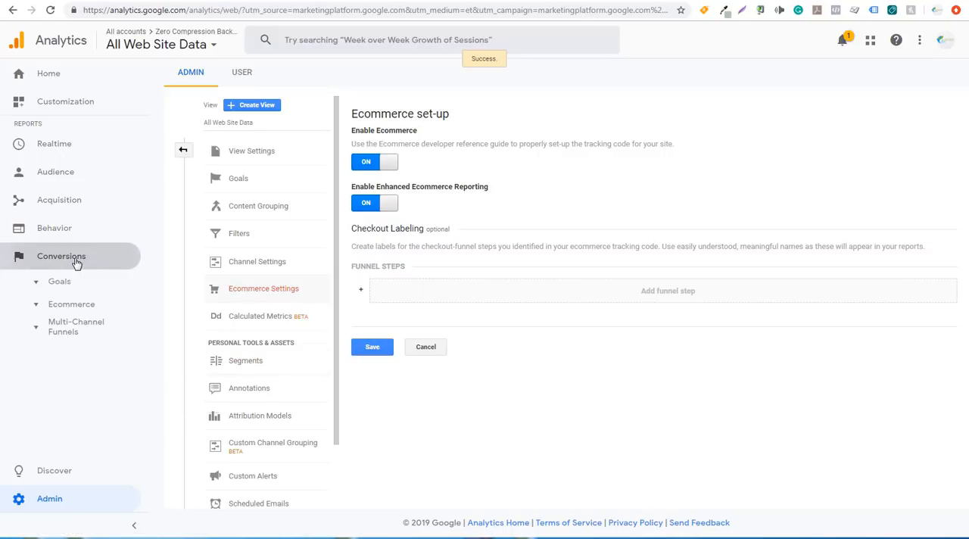
left_click(69, 306)
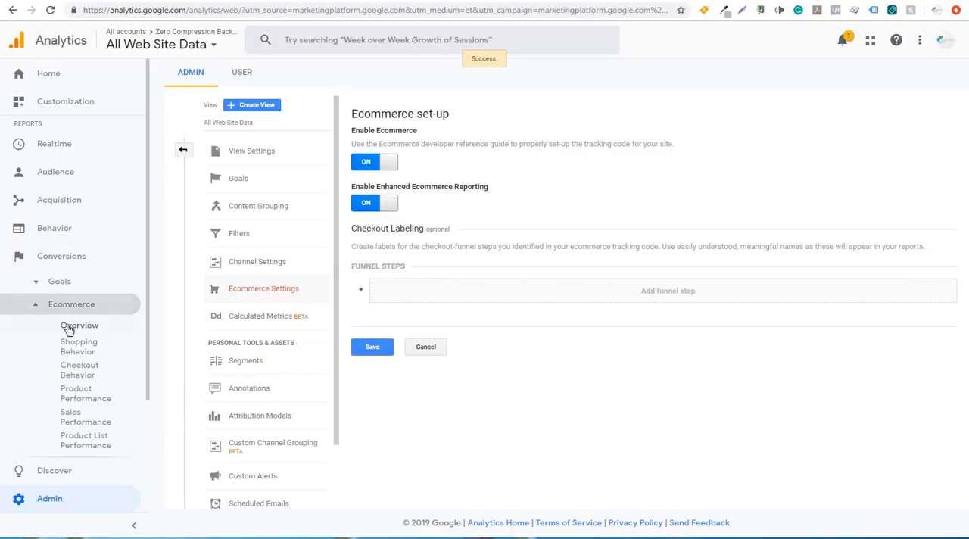
left_click(67, 327)
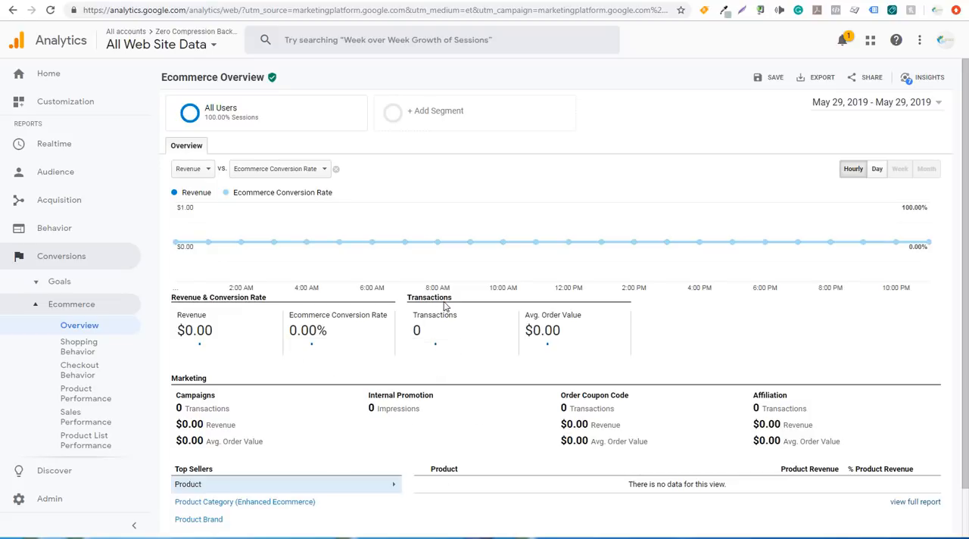
left_click_drag(416, 300, 457, 301)
left_click(462, 302)
Check the Google Ads tools, and open Google Ads Linking for the Zero Compression Back Brace property in Google Analytics
left_click(487, 2)
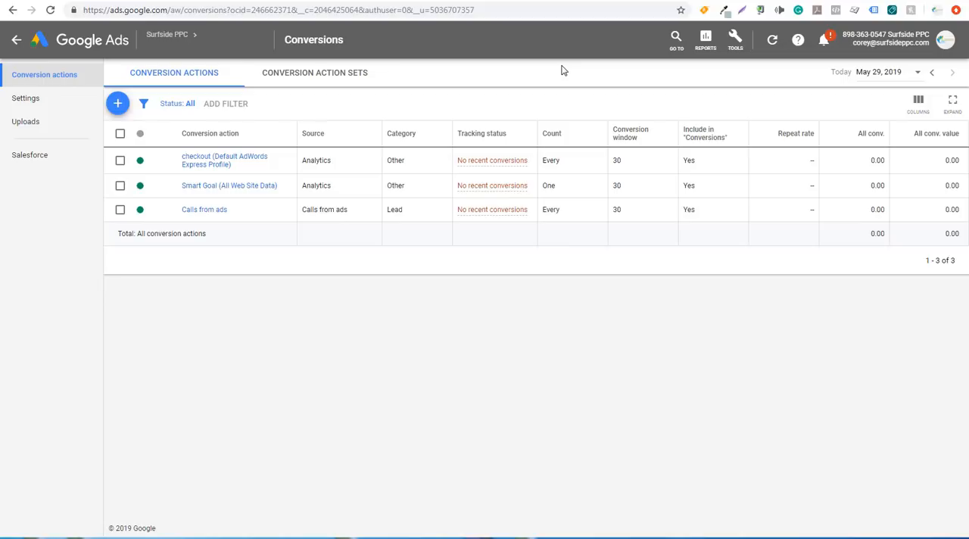
left_click(734, 45)
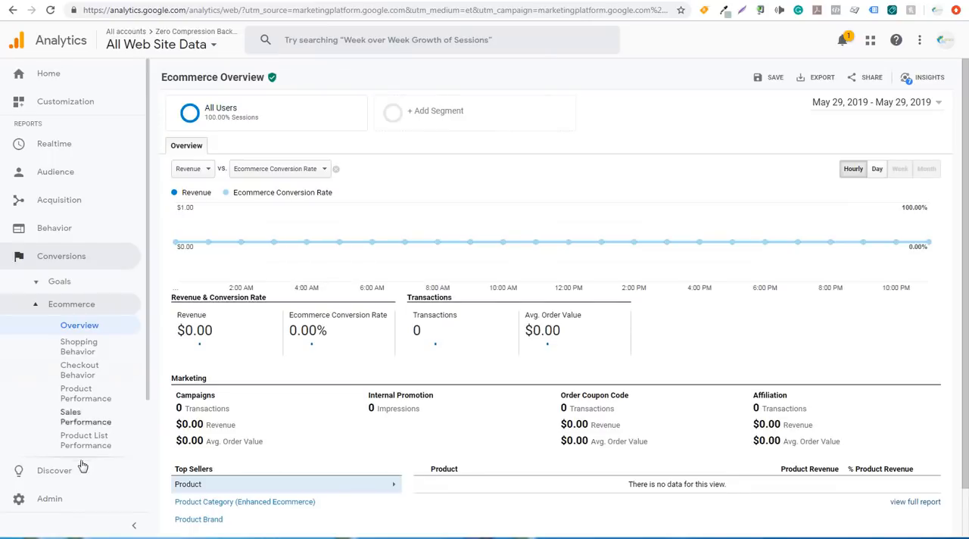
left_click(60, 501)
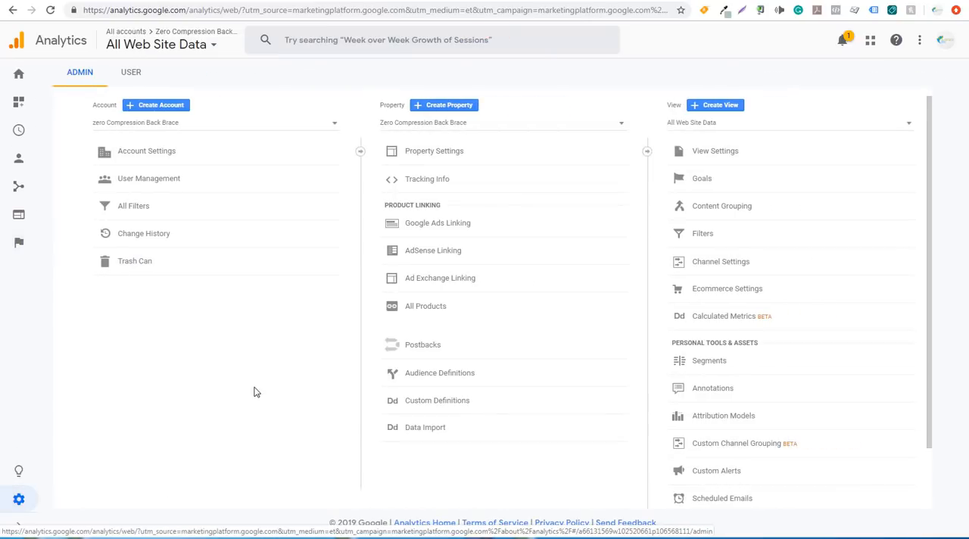
left_click(431, 227)
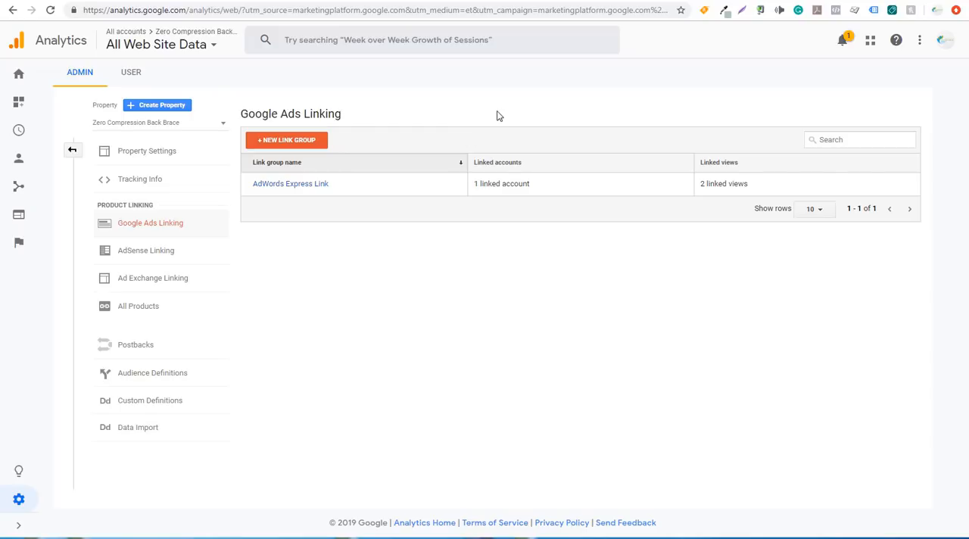
Switch back to Google Ads and open the conversion actions list
left_click(500, 1)
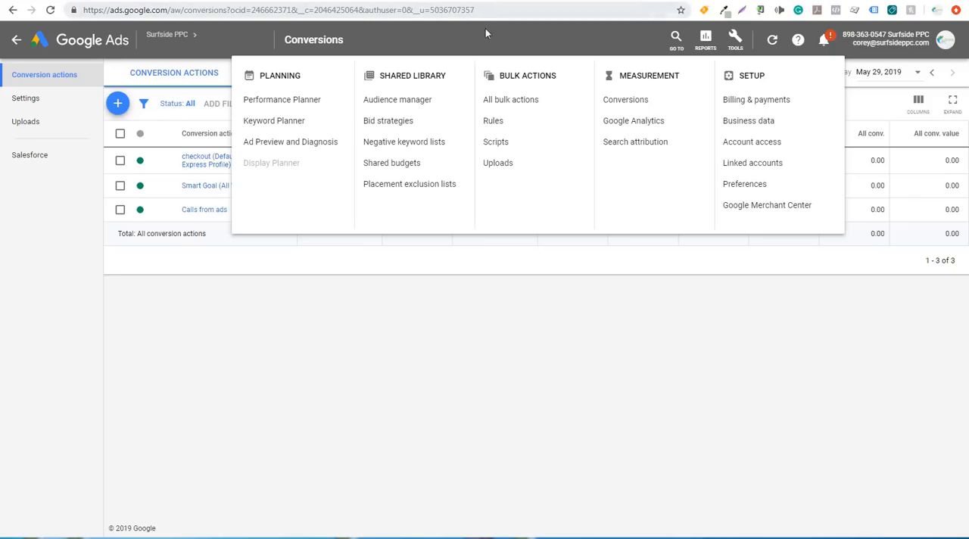
left_click(446, 290)
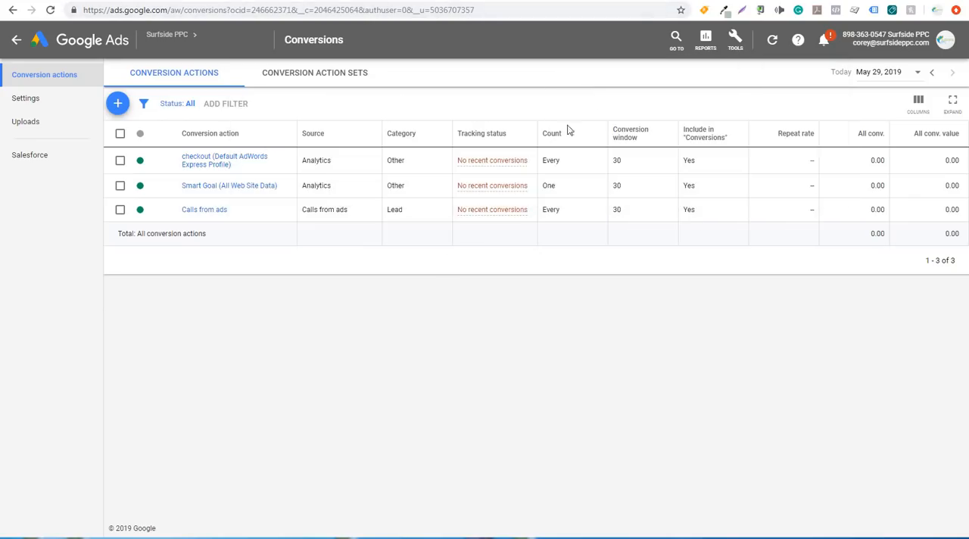
left_click(735, 37)
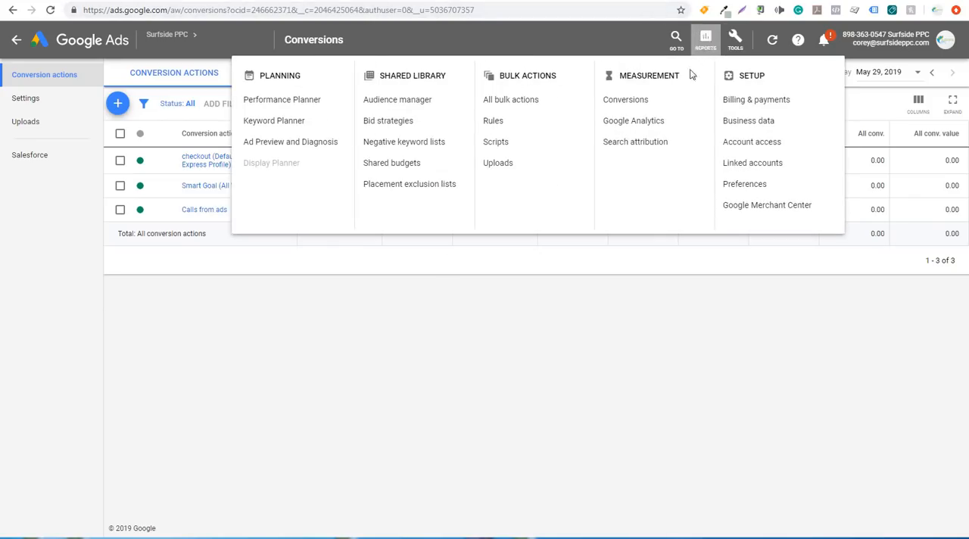
left_click(628, 102)
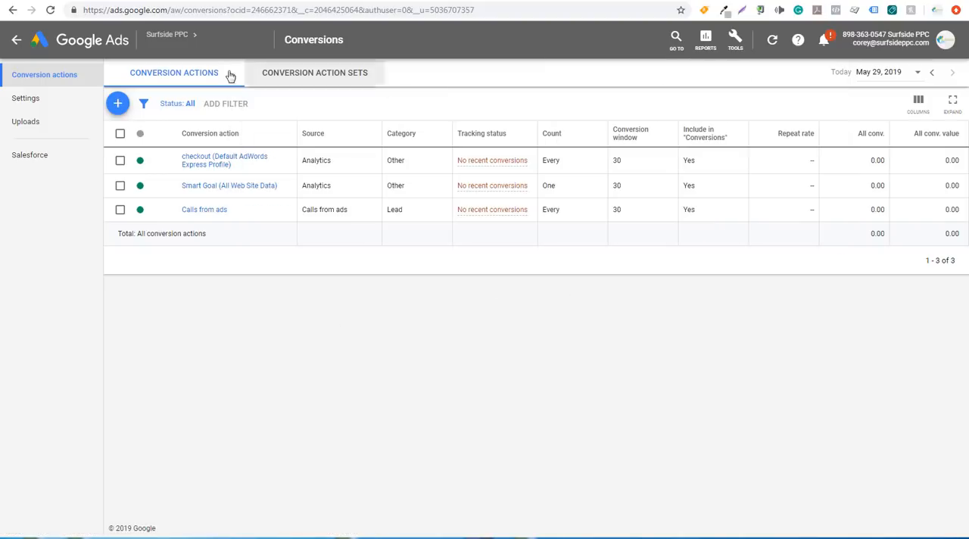
Add a conversion action by importing Transactions for the All Web Site Data view from Google Analytics
left_click(118, 104)
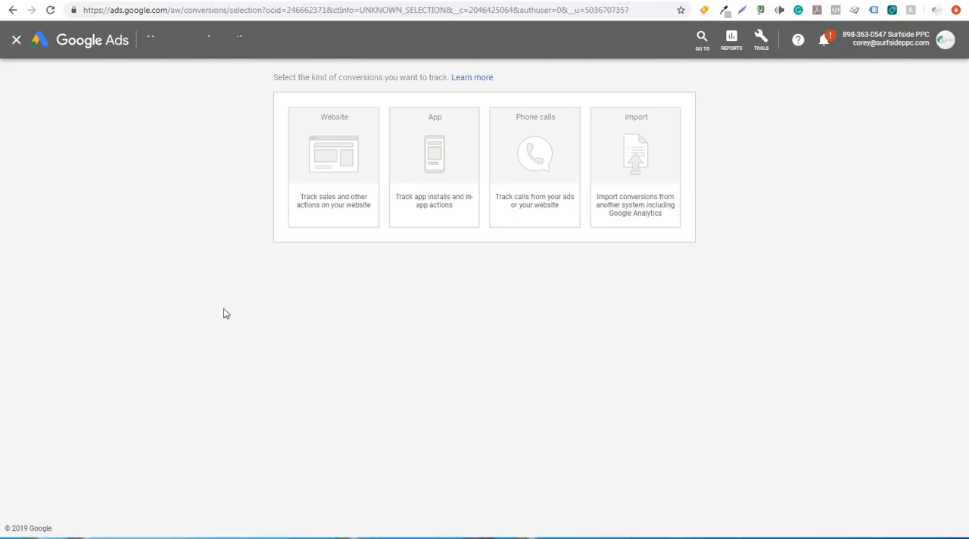
left_click(647, 213)
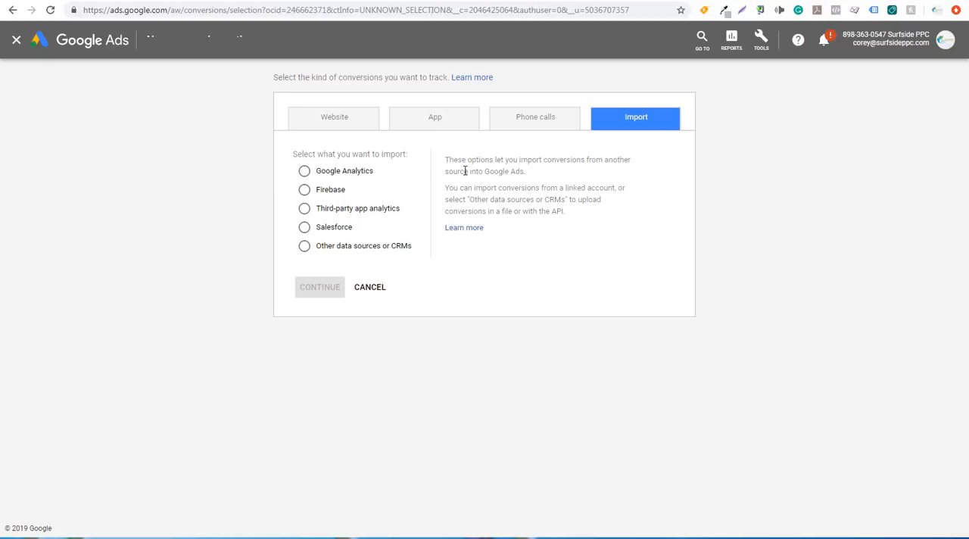
left_click(305, 171)
left_click(322, 290)
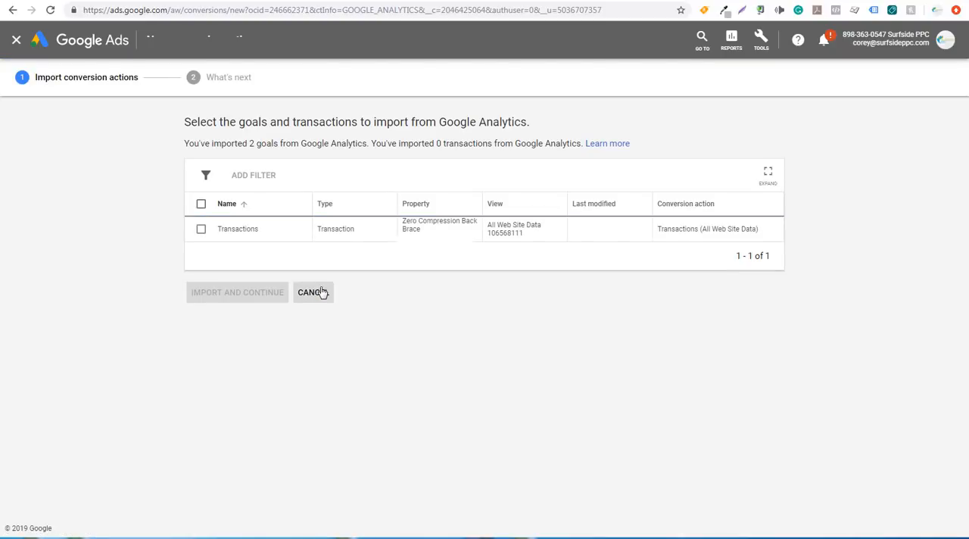
left_click(201, 232)
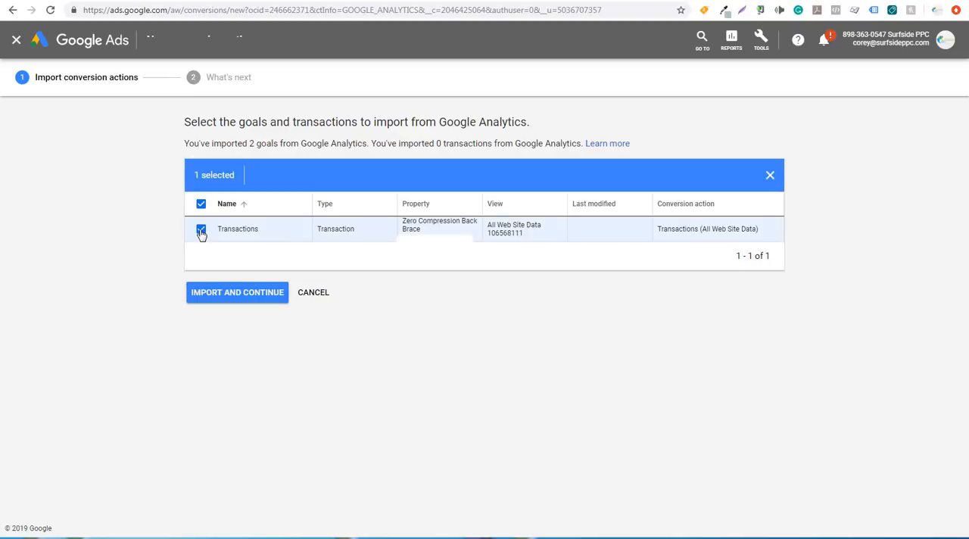
left_click(232, 291)
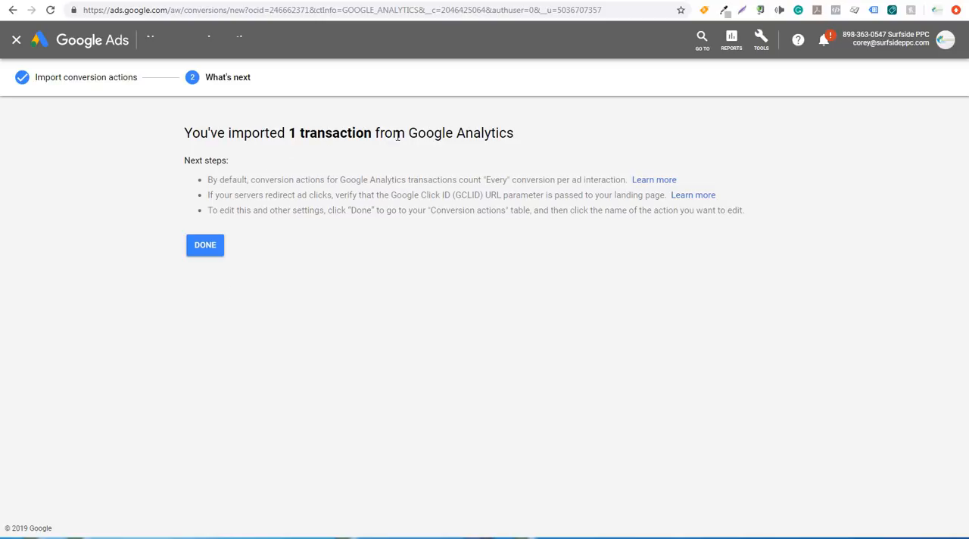
Finish the import and open the Transactions (All Web Site Data) conversion action's settings for editing
left_click(206, 249)
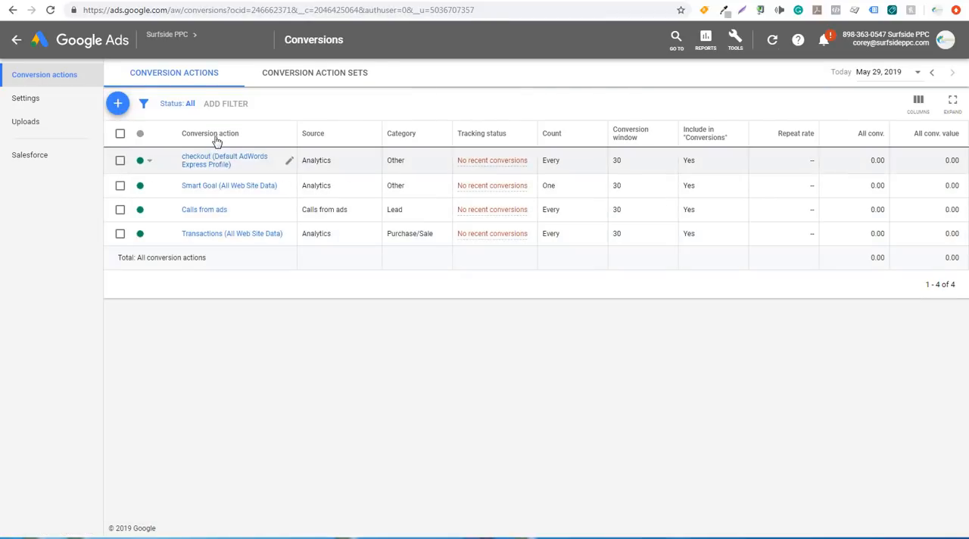
mouse_move(218, 138)
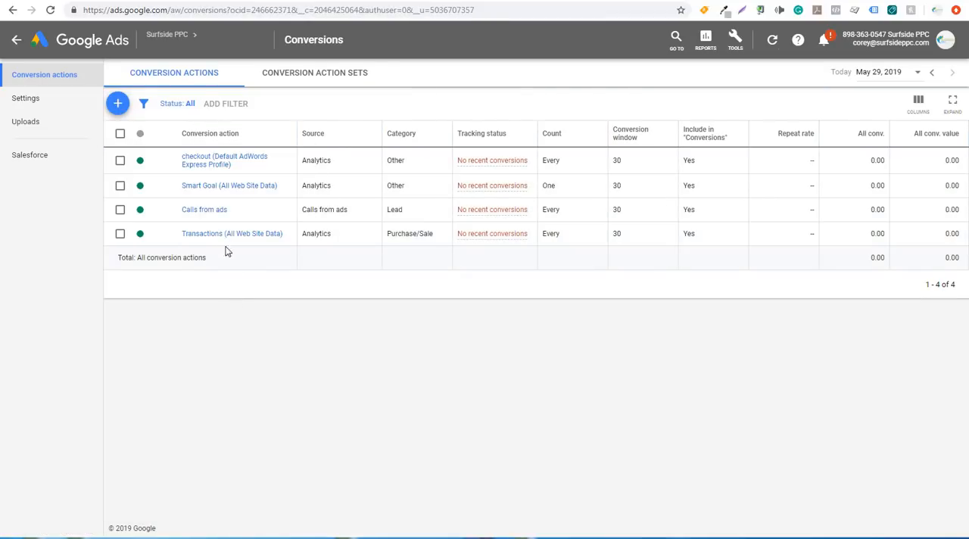
left_click(215, 239)
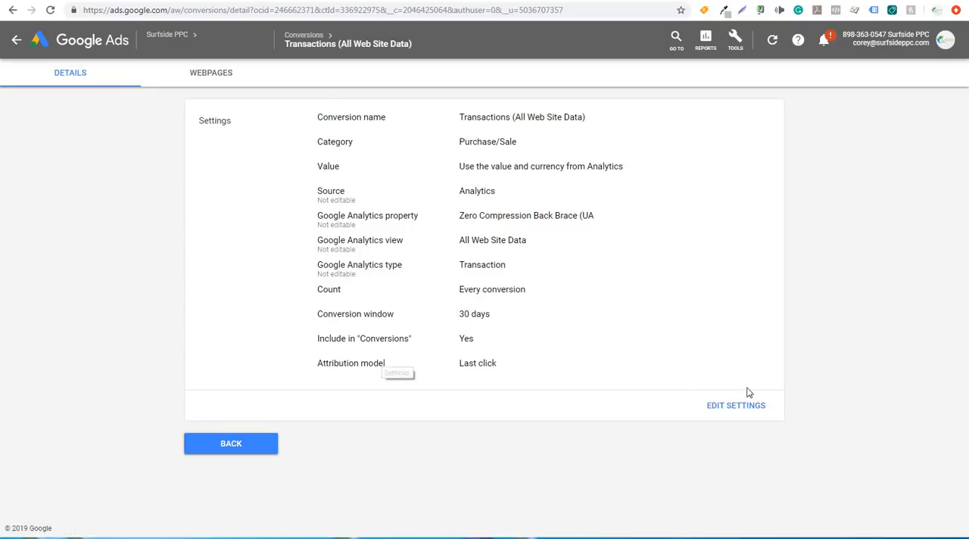
left_click(729, 405)
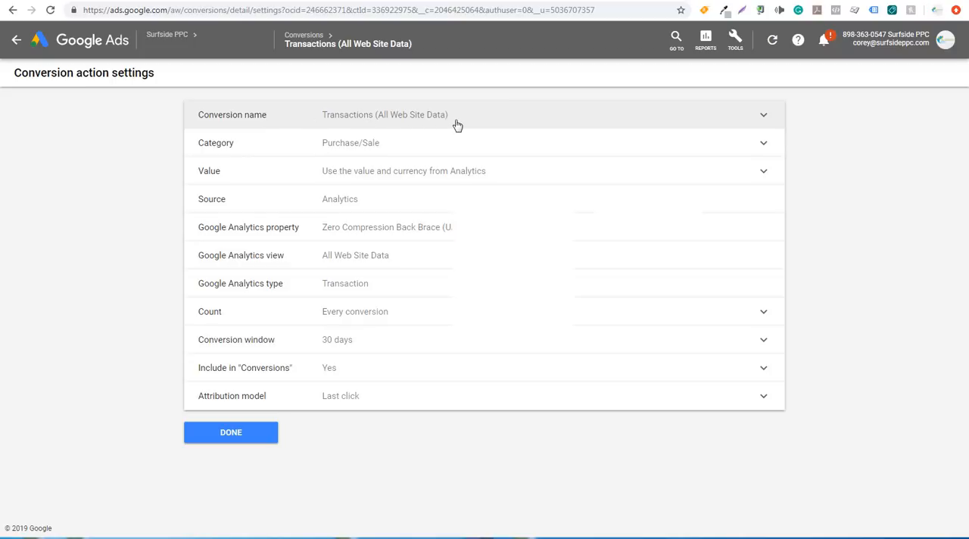
Save the conversion action with the Purchase/Sale category and with its value and currency taken from Analytics
left_click(478, 145)
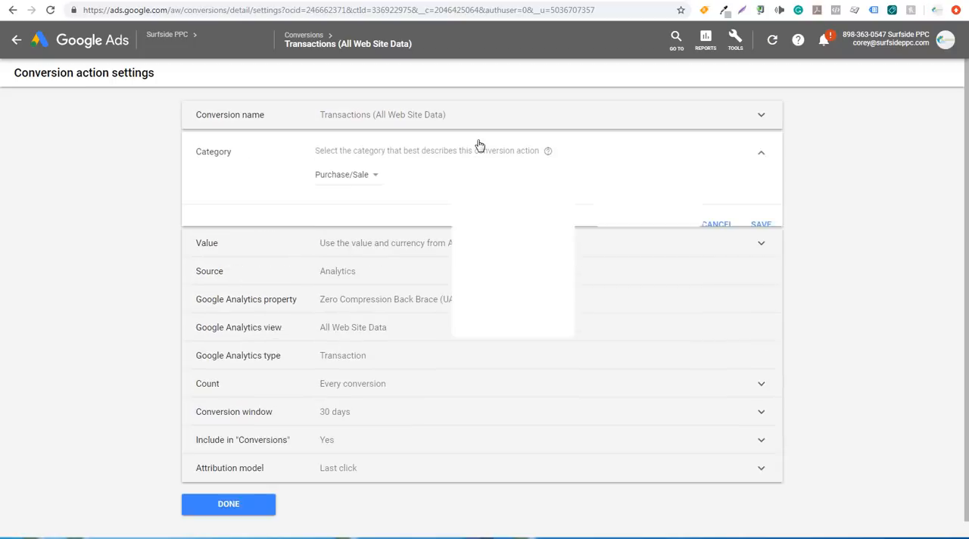
left_click(755, 227)
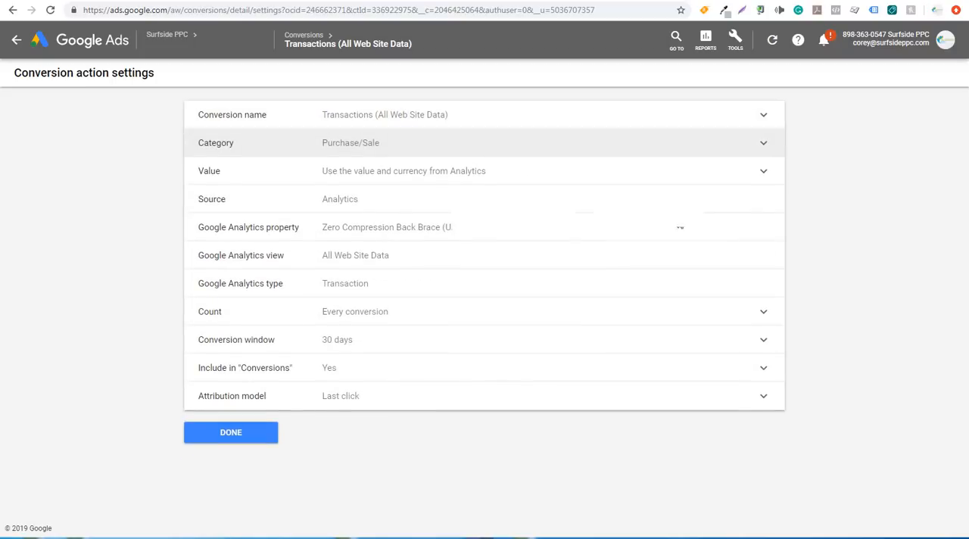
left_click(534, 180)
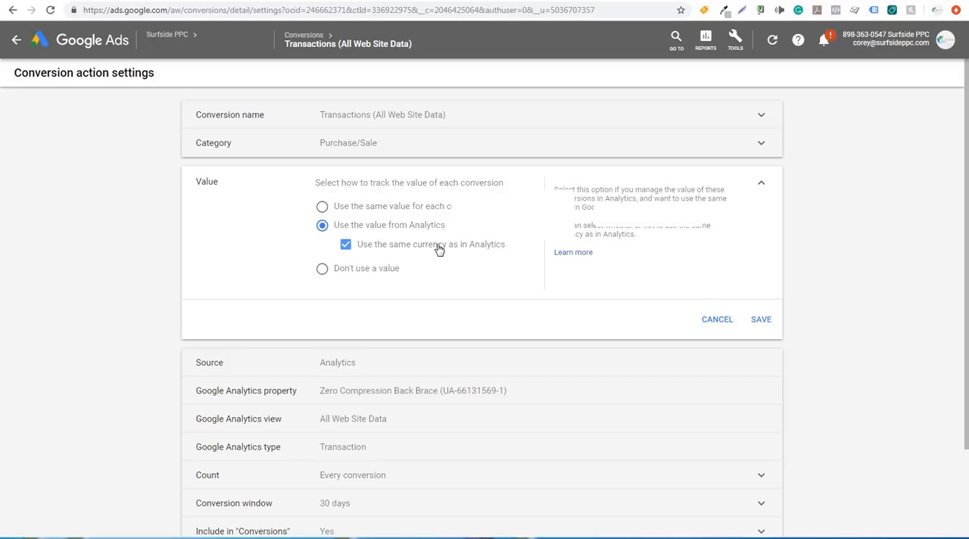
left_click(761, 319)
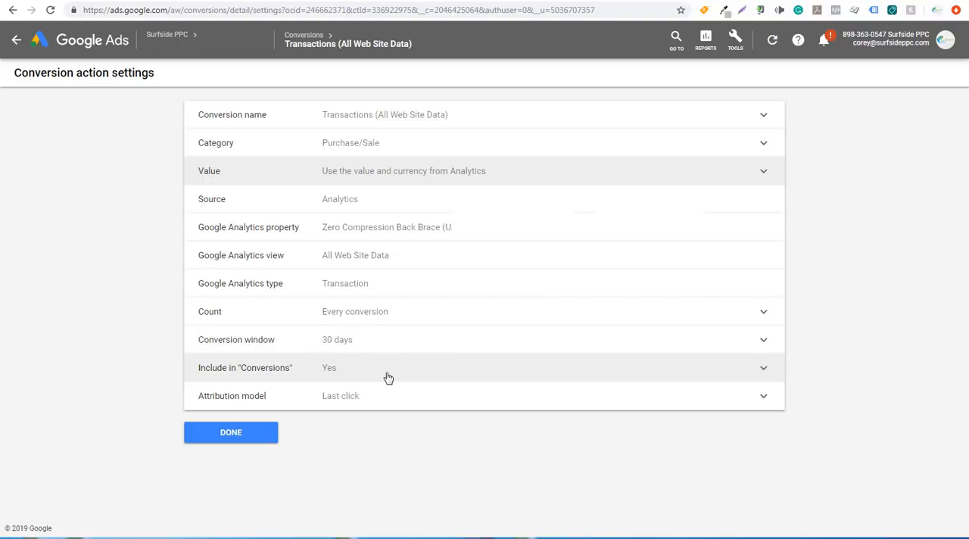
Review the attribution models, save the conversion action with Last click, and finish editing its settings
left_click(388, 399)
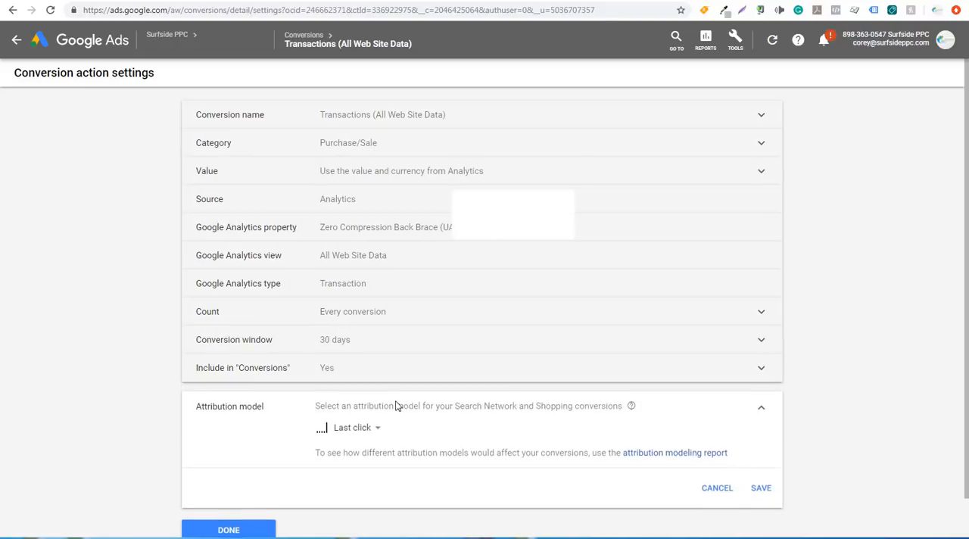
left_click(357, 433)
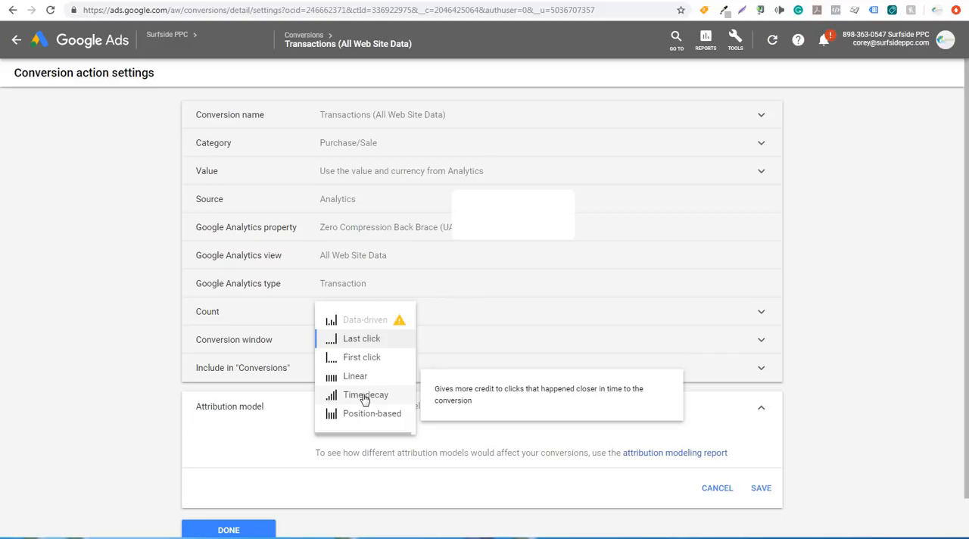
left_click(348, 341)
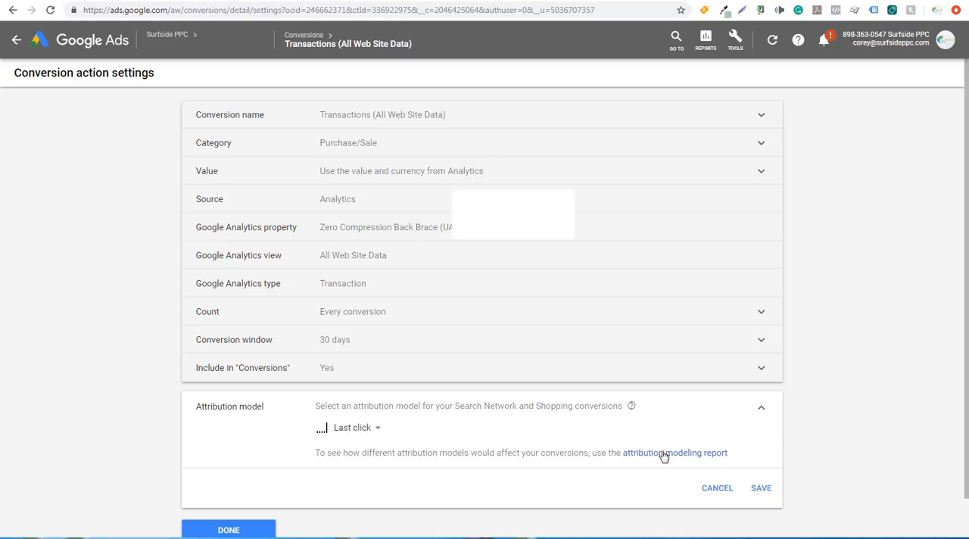
left_click(761, 489)
left_click(267, 439)
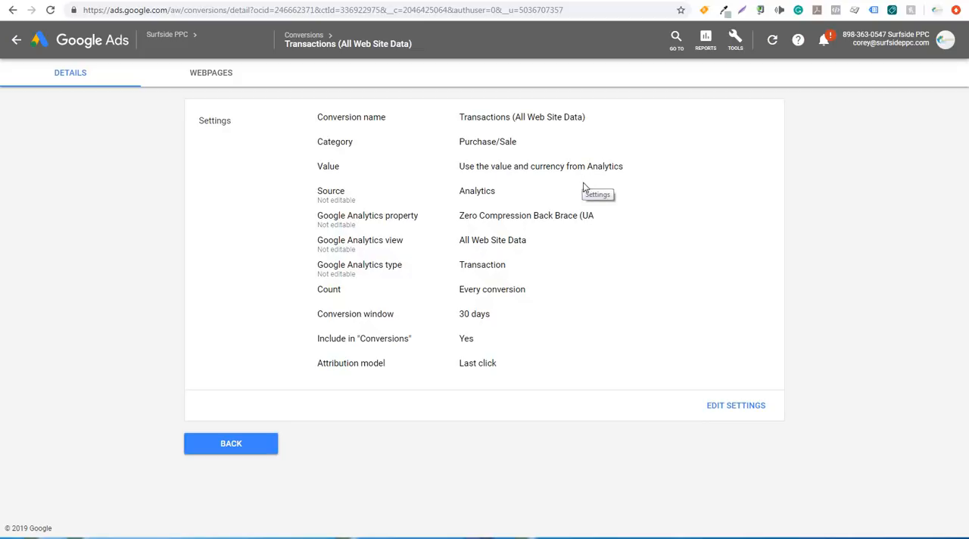
Switch to the Zero Compression Back Brace - SPPC campaign settings, expand the additional settings, and check the Networks options without changing them
left_click(607, 2)
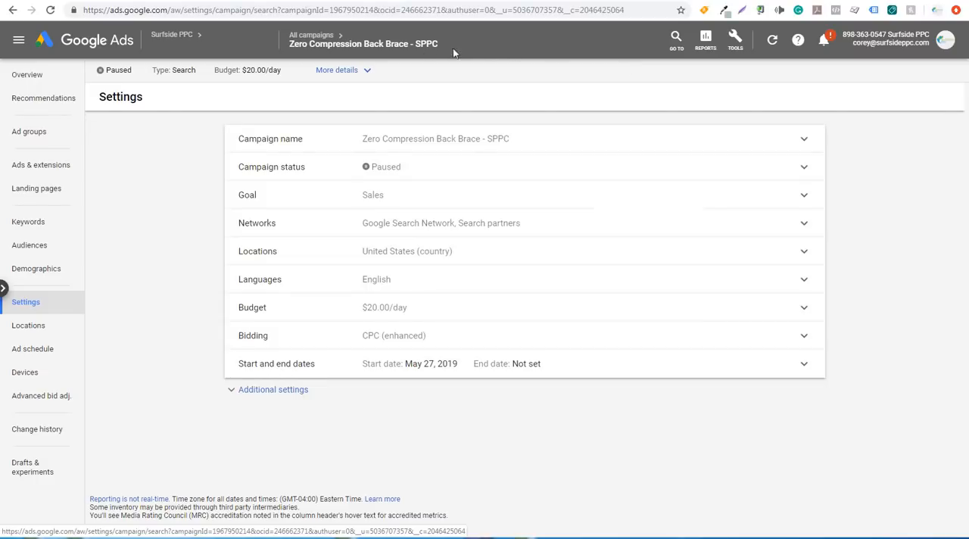
mouse_move(313, 46)
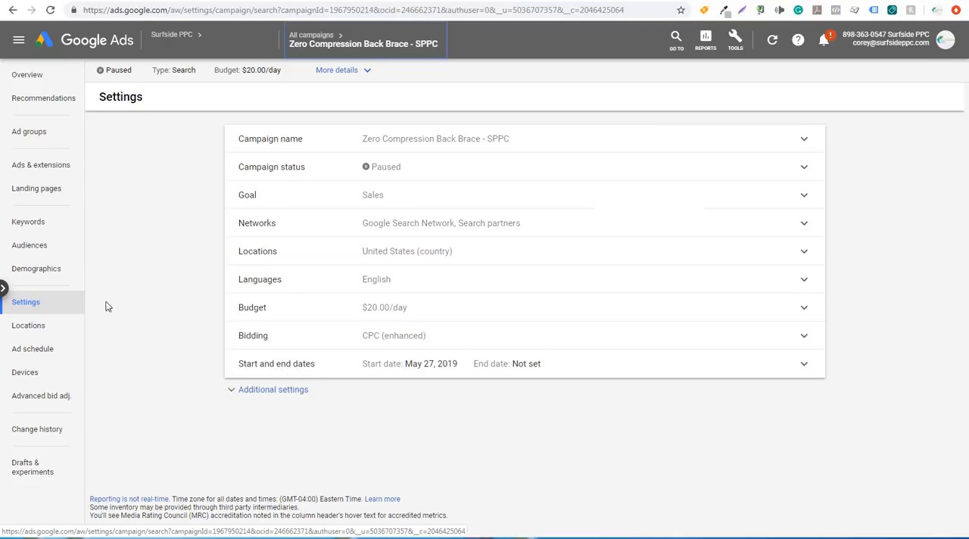
left_click(270, 390)
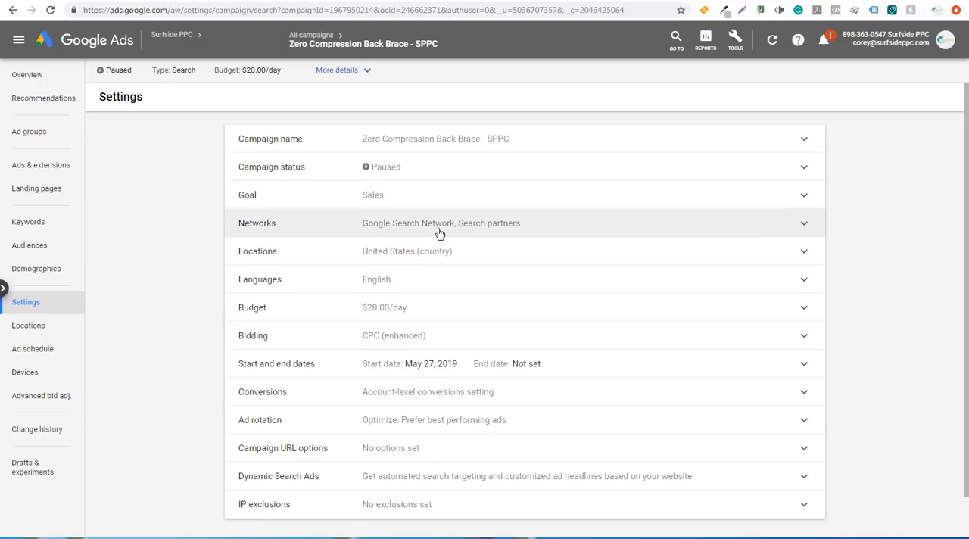
left_click(493, 231)
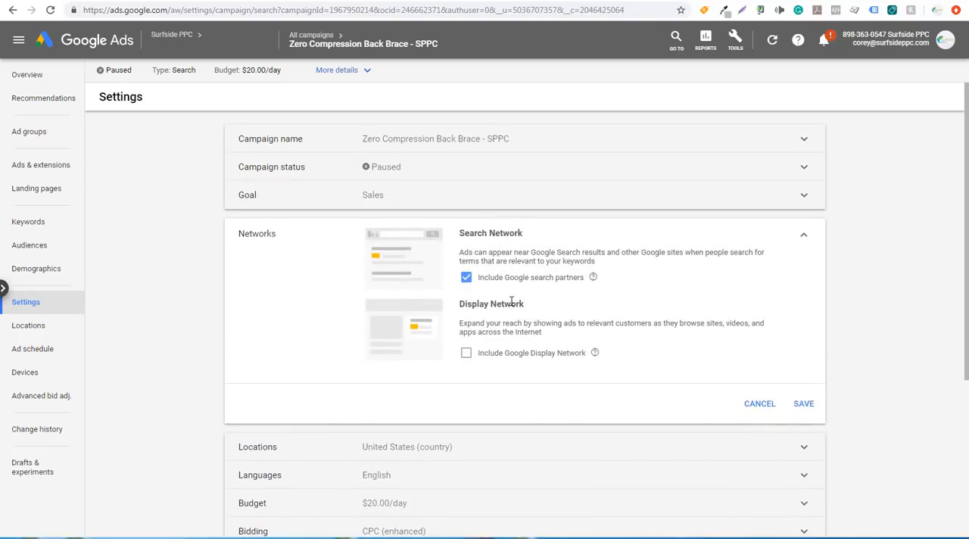
left_click(758, 405)
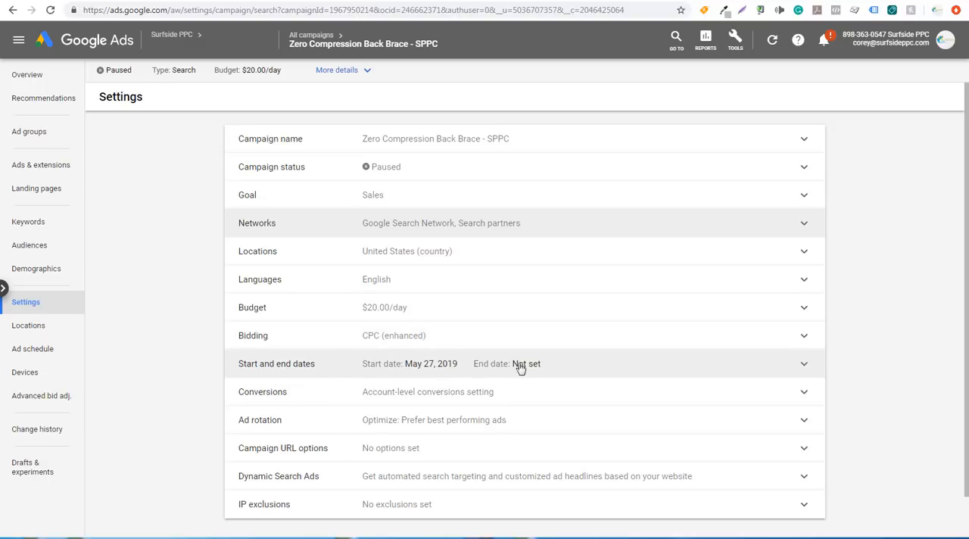
Set the campaign's Conversions to use only the Transactions (All Web Site Data) conversion action and save the setting
scroll(504, 367, "down", 1)
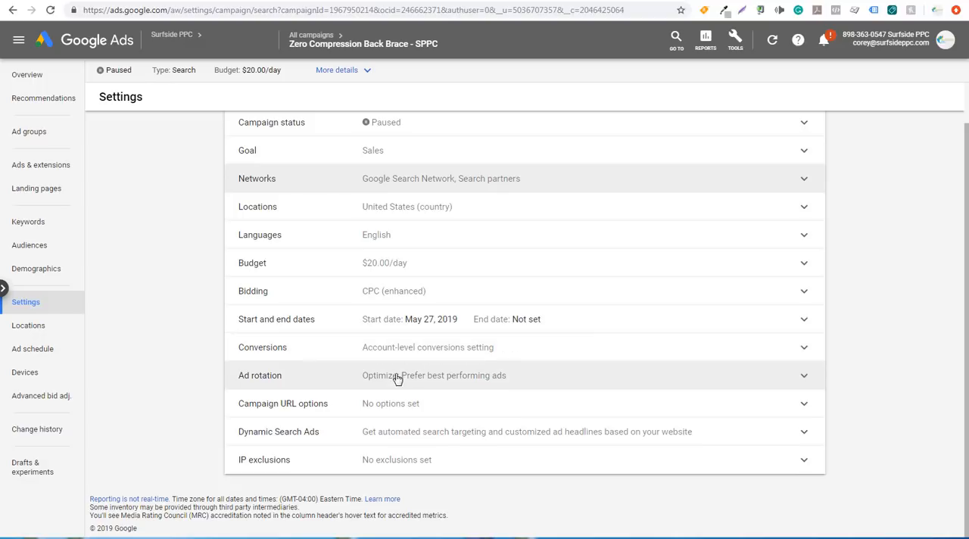
left_click(496, 358)
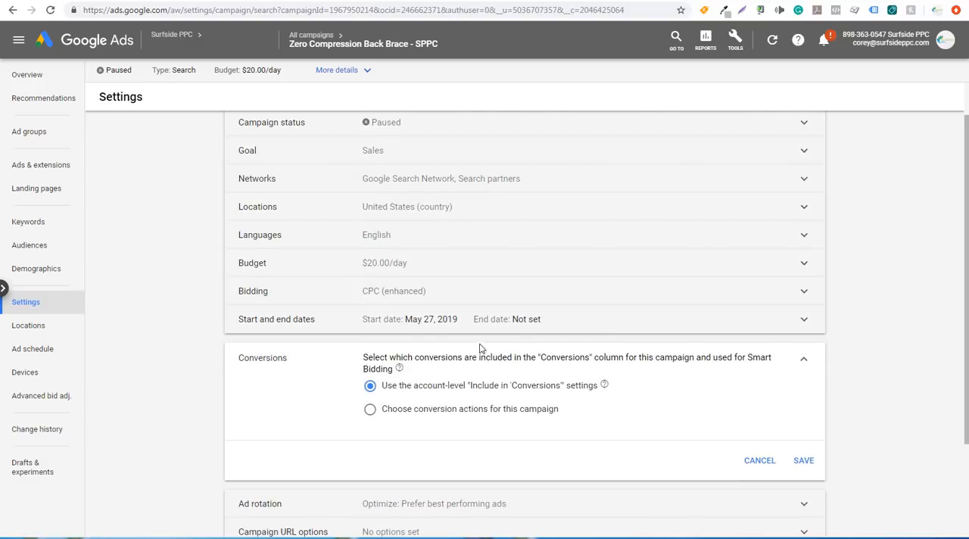
left_click(397, 411)
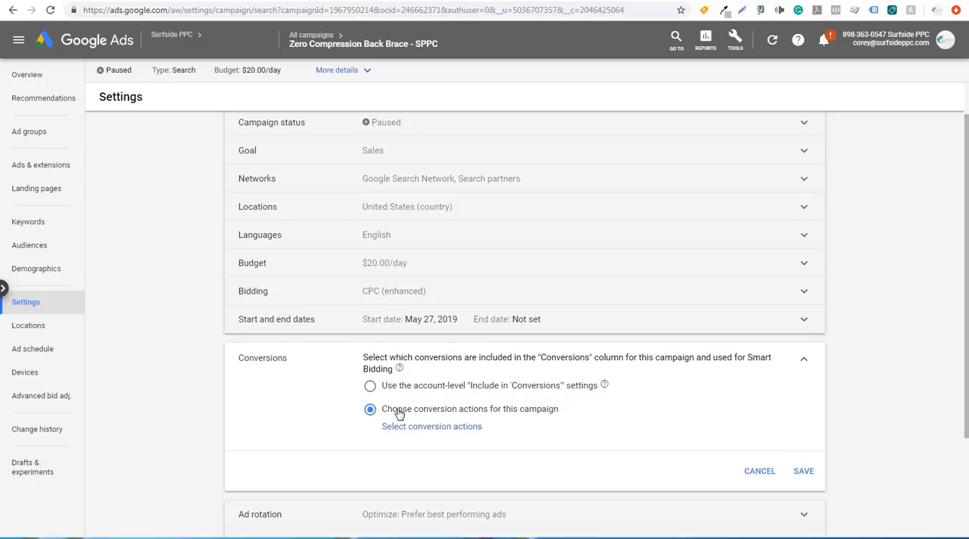
left_click(413, 426)
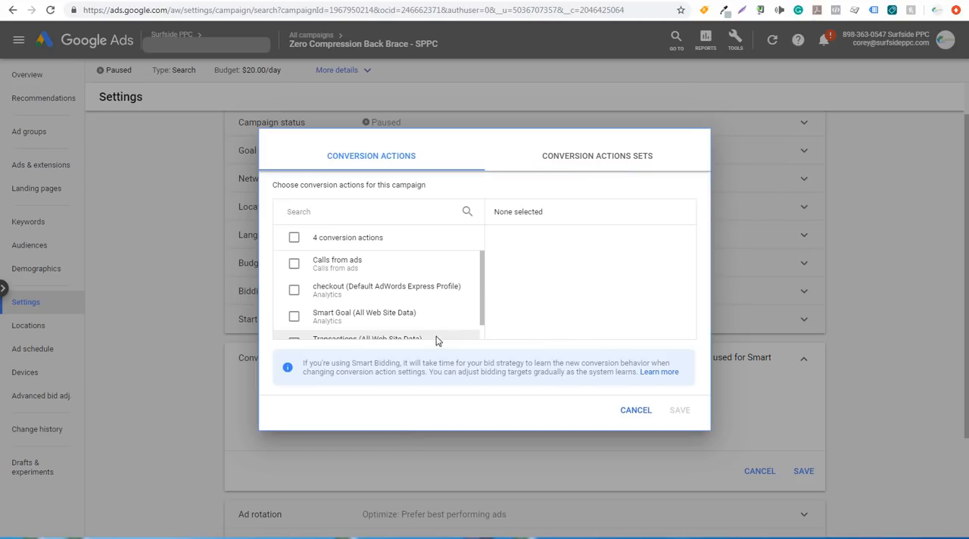
scroll(484, 286, "down", 1)
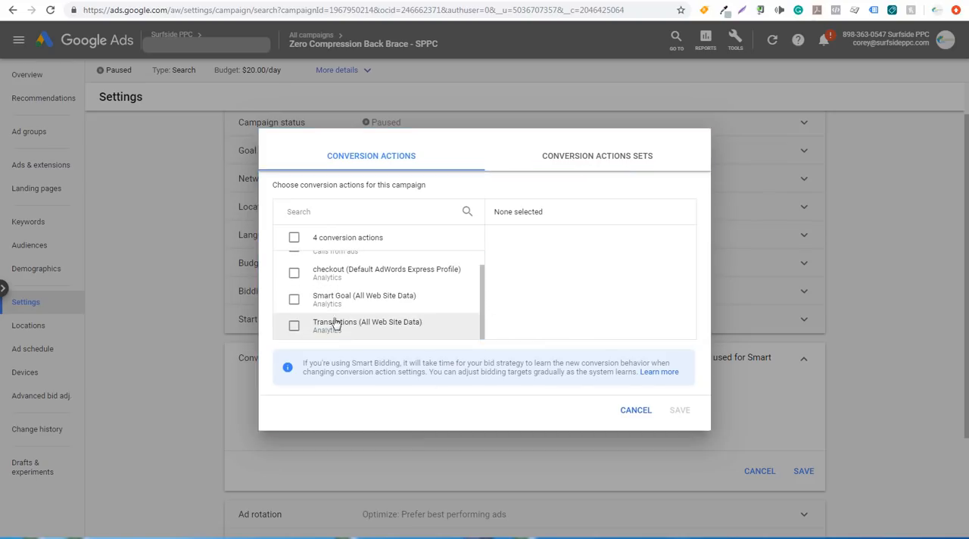
left_click(294, 325)
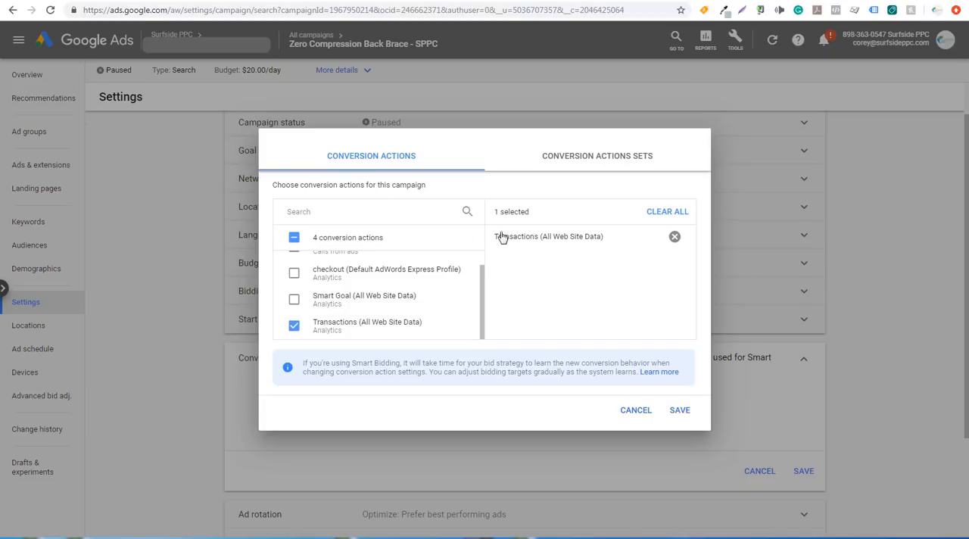
left_click(680, 410)
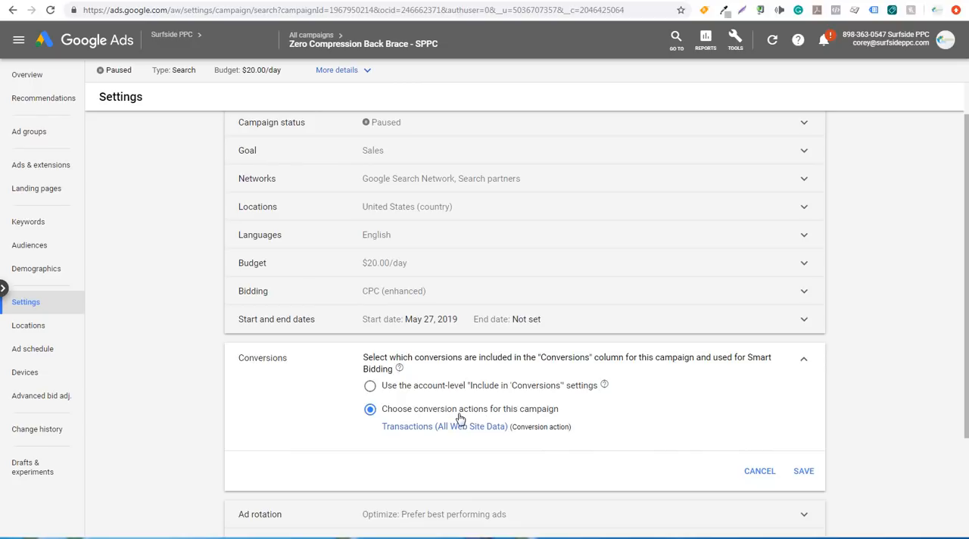
left_click(803, 472)
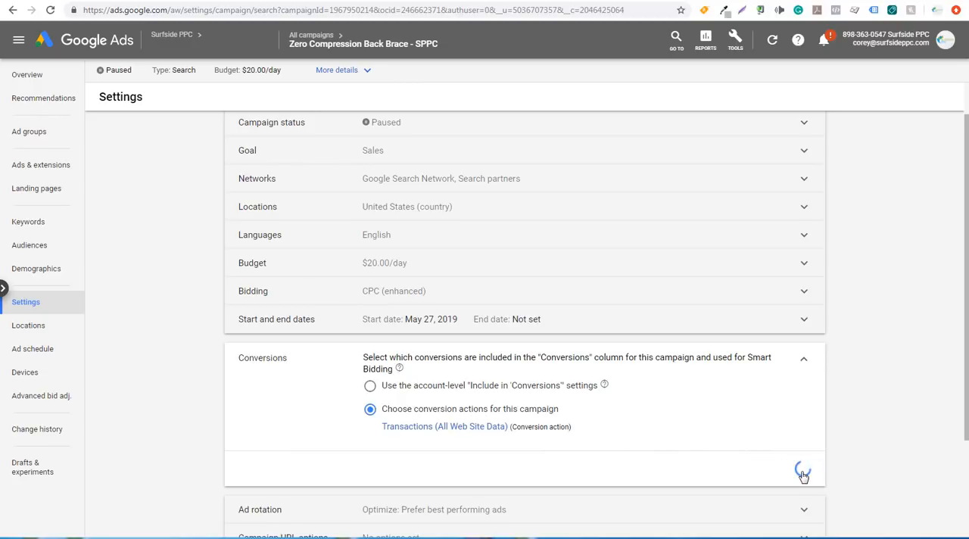